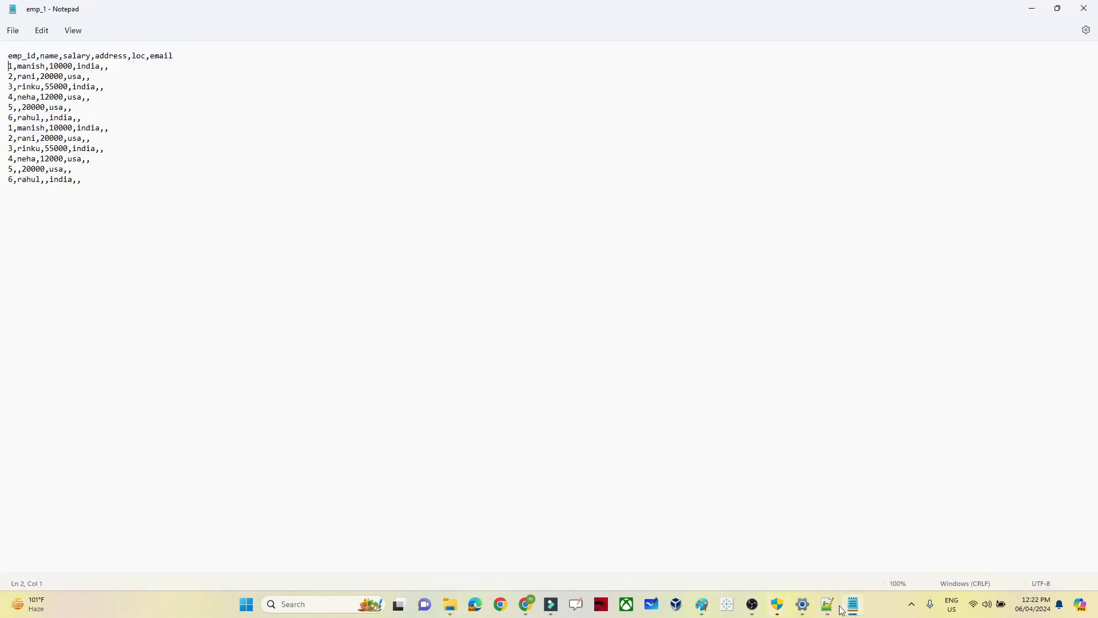
Step: Restore down the emp_1 Notepad window showing the employee CSV records
left_click(1058, 8)
Step: Compare the CSV's emp_id header with the Notepad++ CREATE TABLE employee script, then return to emp_1
left_click_drag(497, 119, 508, 124)
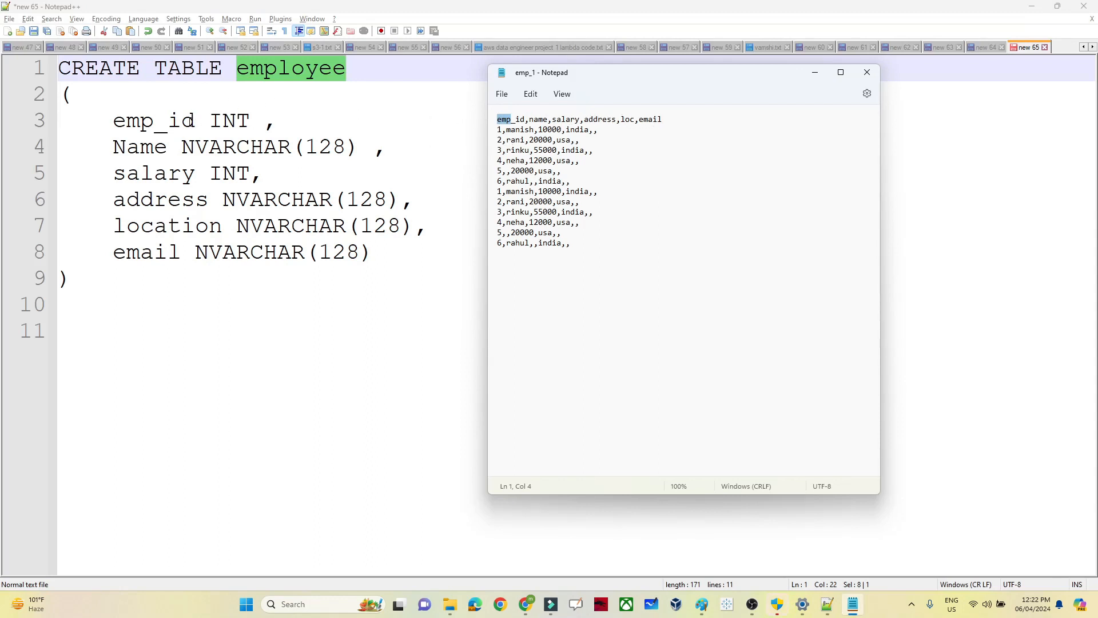
left_click(280, 79)
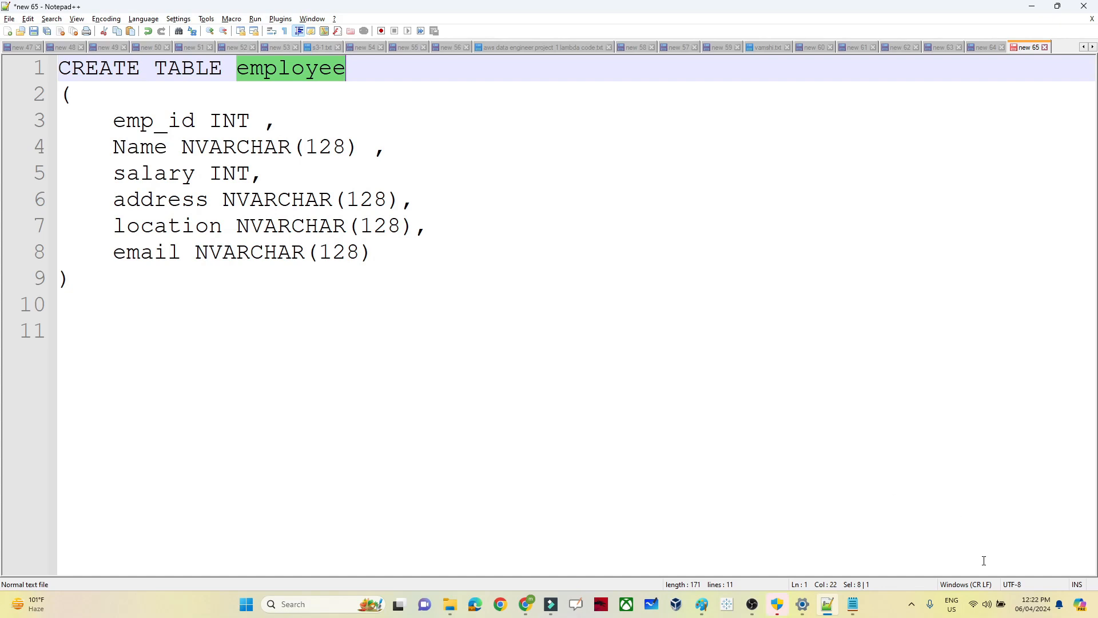
mouse_move(853, 607)
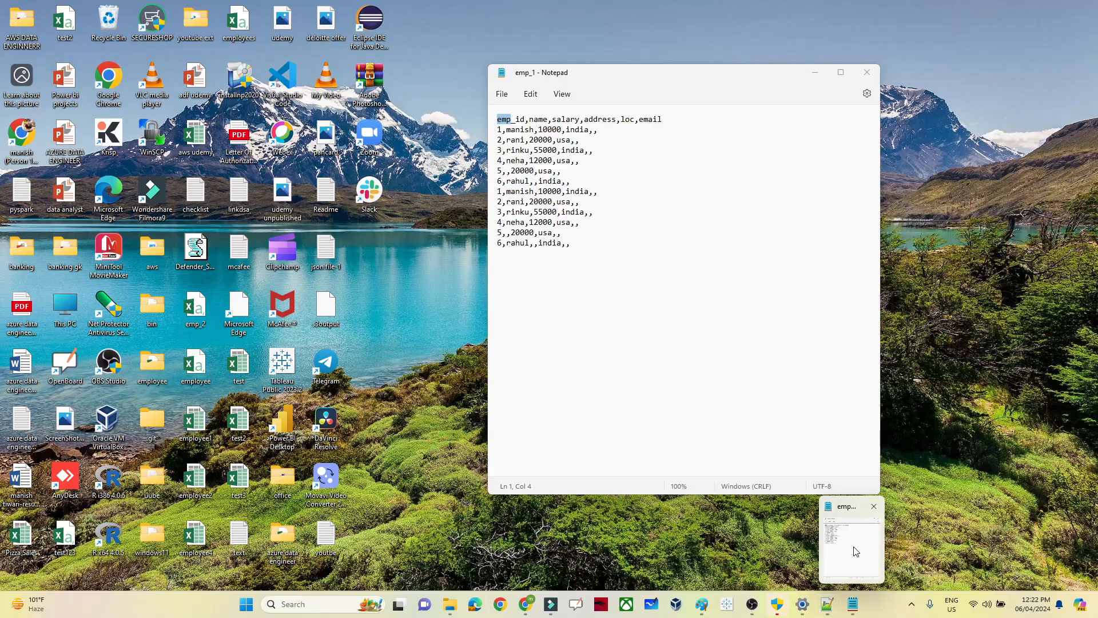
left_click(853, 549)
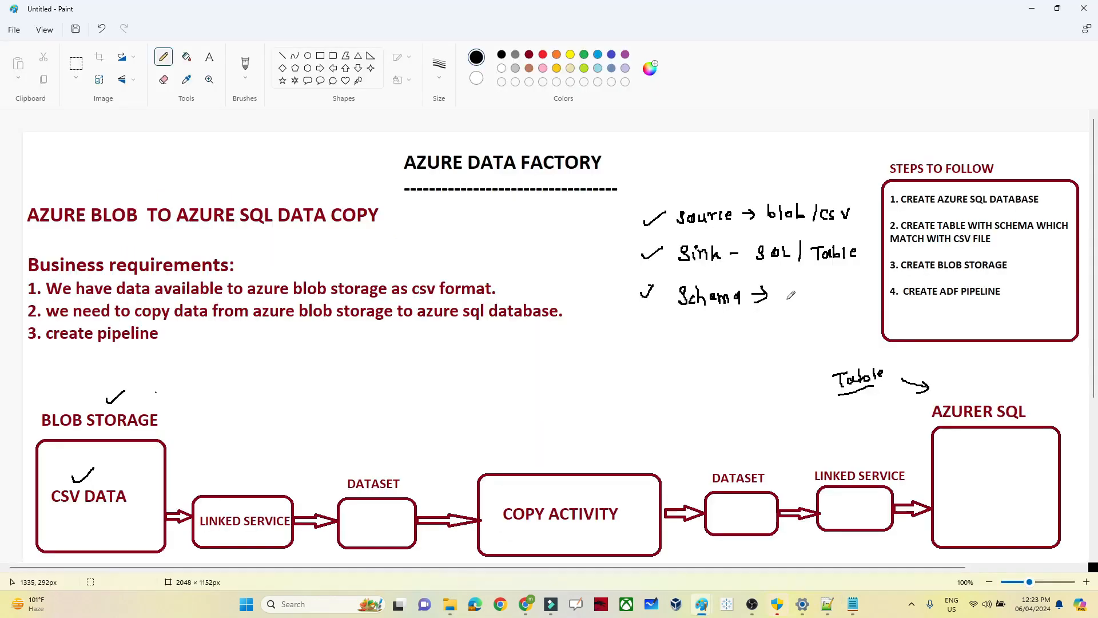
Step: Pencil ticks beside Schema, COPY ACTIVITY and the left DATASET box in the diagram
left_click_drag(785, 302, 822, 295)
left_click_drag(645, 340, 664, 330)
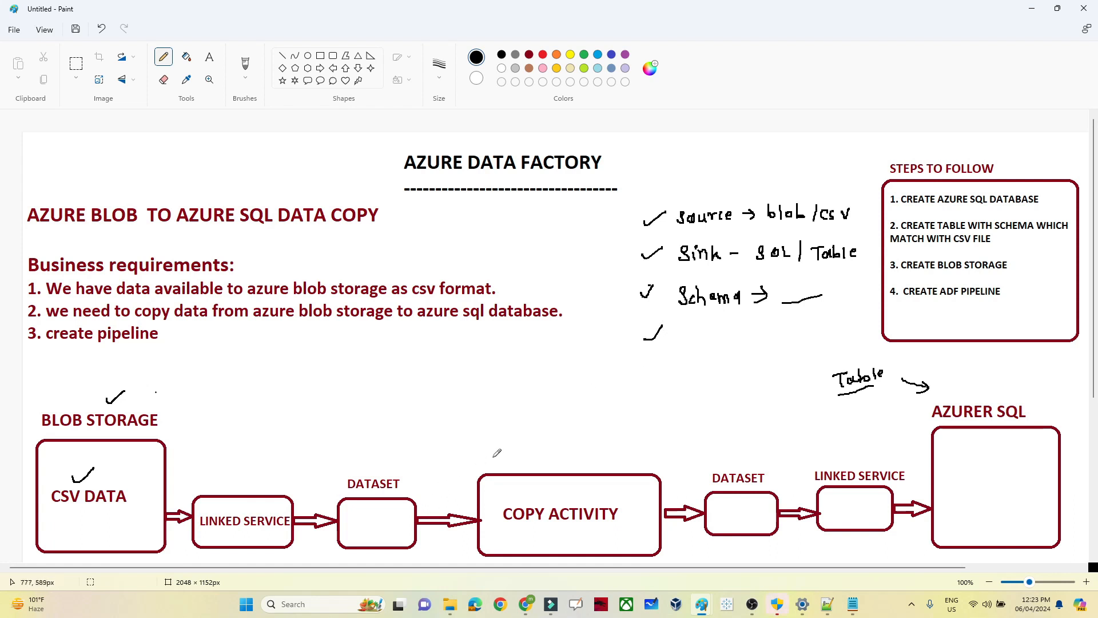
left_click_drag(513, 457, 536, 443)
mouse_move(361, 465)
left_mouse_down()
mouse_move(380, 454)
mouse_move(350, 436)
mouse_move(201, 427)
mouse_move(223, 423)
left_mouse_up()
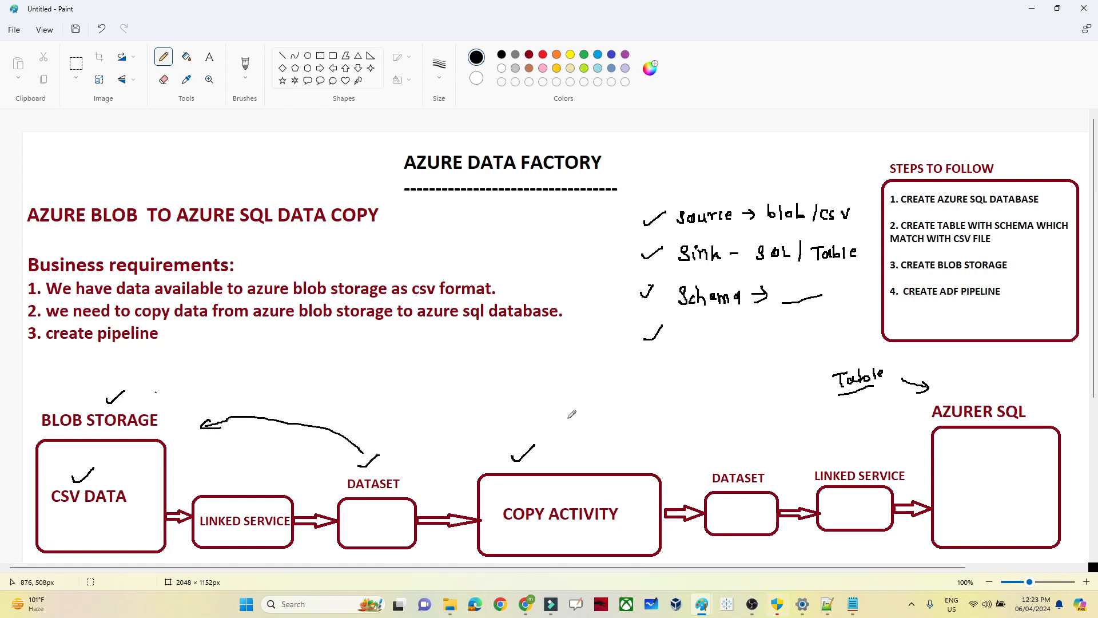
Step: Draw arrows from the right DATASET to Table and from LINKED SERVICE to CSV DATA
left_click_drag(732, 461, 861, 416)
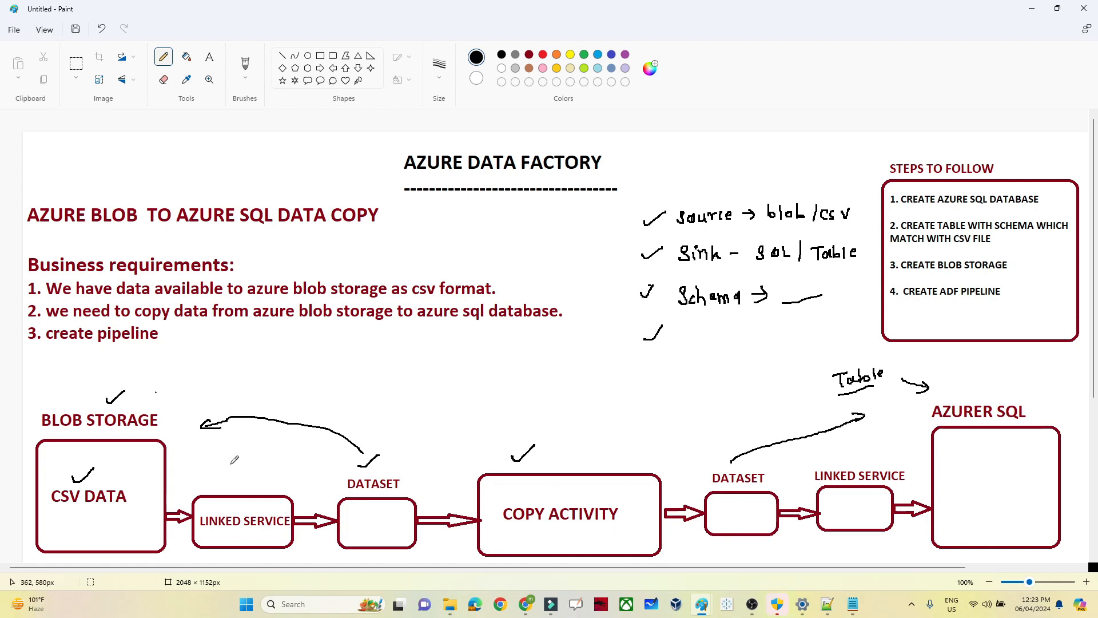
mouse_move(214, 488)
left_mouse_down()
mouse_move(215, 475)
mouse_move(189, 469)
mouse_move(196, 476)
left_mouse_up()
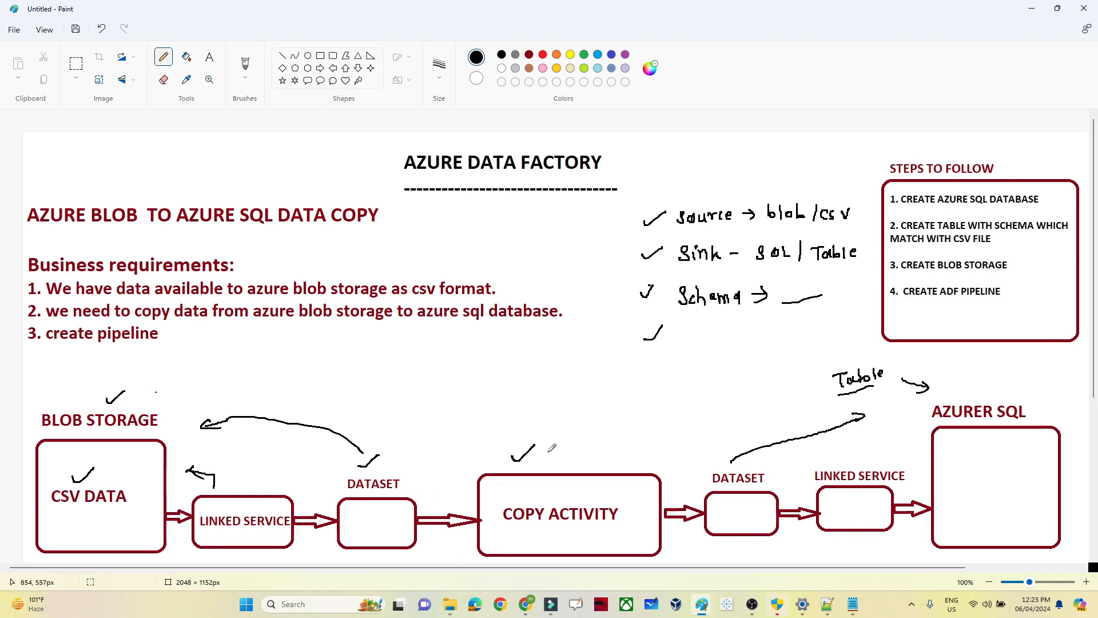
mouse_move(860, 470)
left_mouse_down()
mouse_move(895, 455)
mouse_move(886, 457)
left_mouse_up()
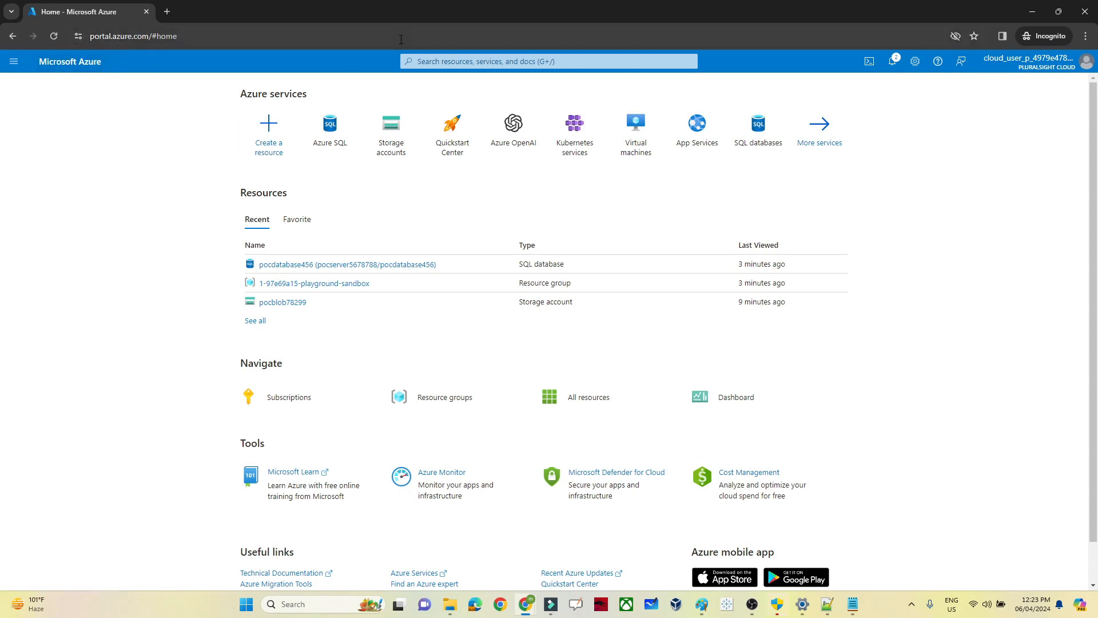
Step: Open the Containers page of the pocblob78299 storage account
left_click(439, 63)
type("storage")
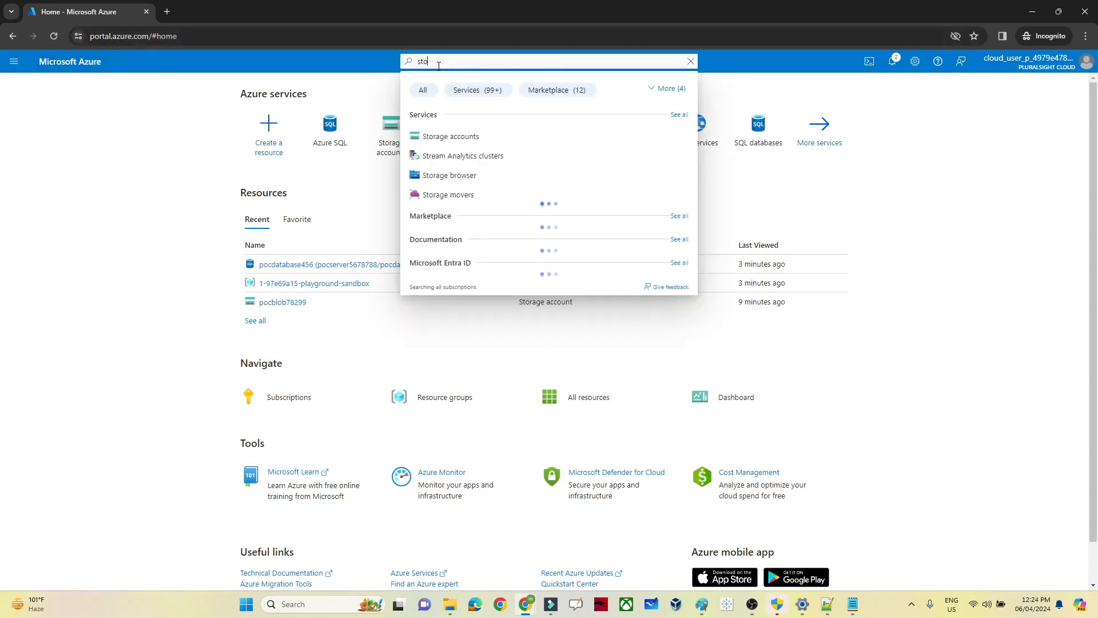
left_click(444, 137)
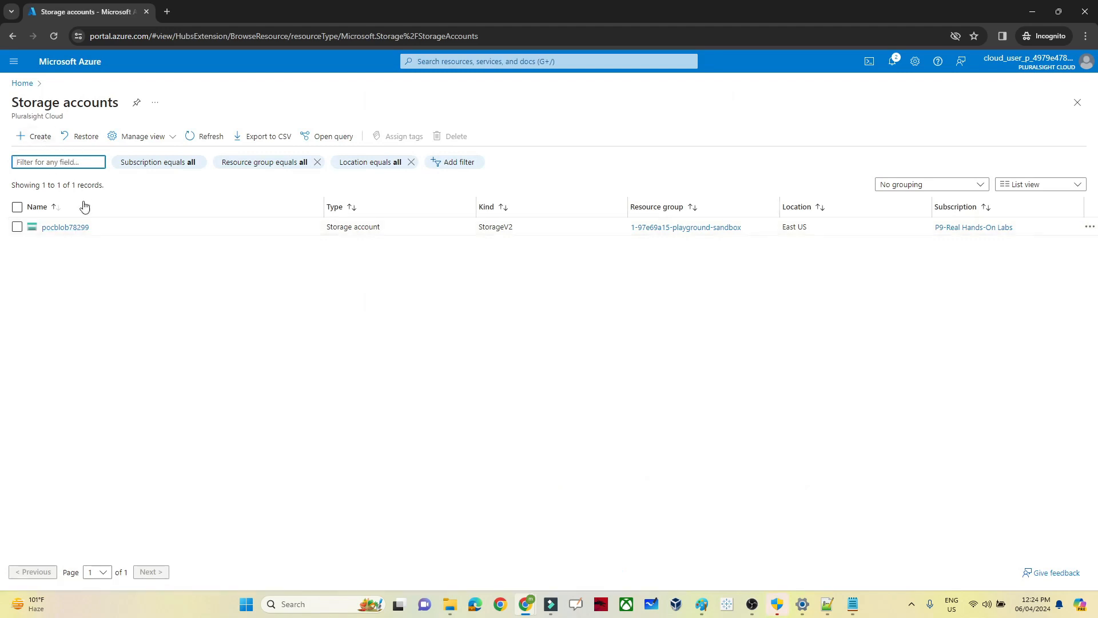
left_click(67, 229)
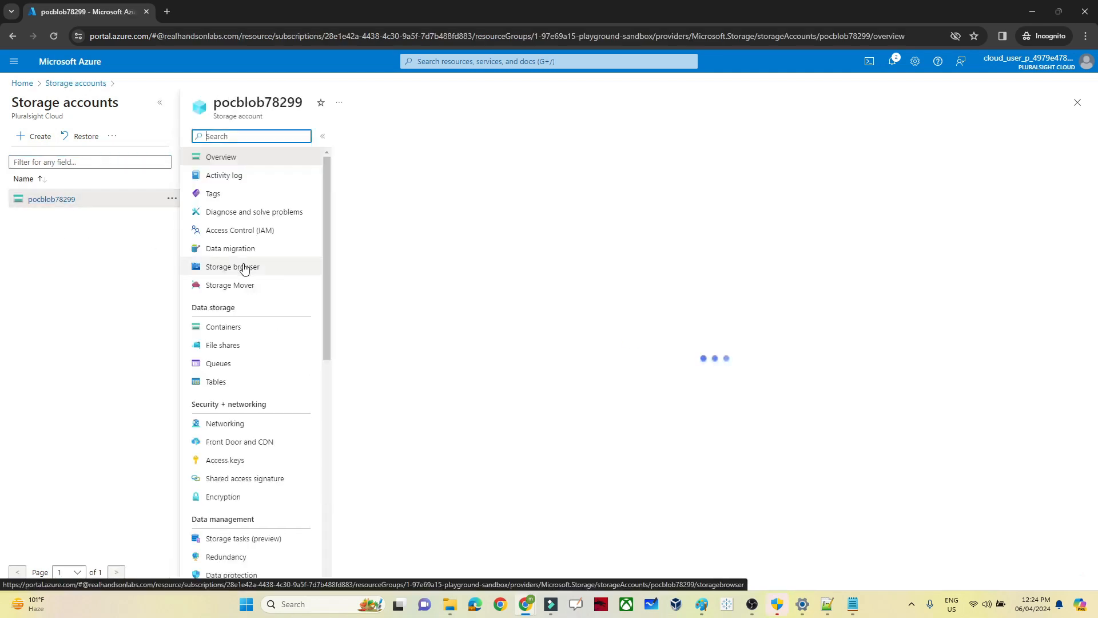
left_click(225, 345)
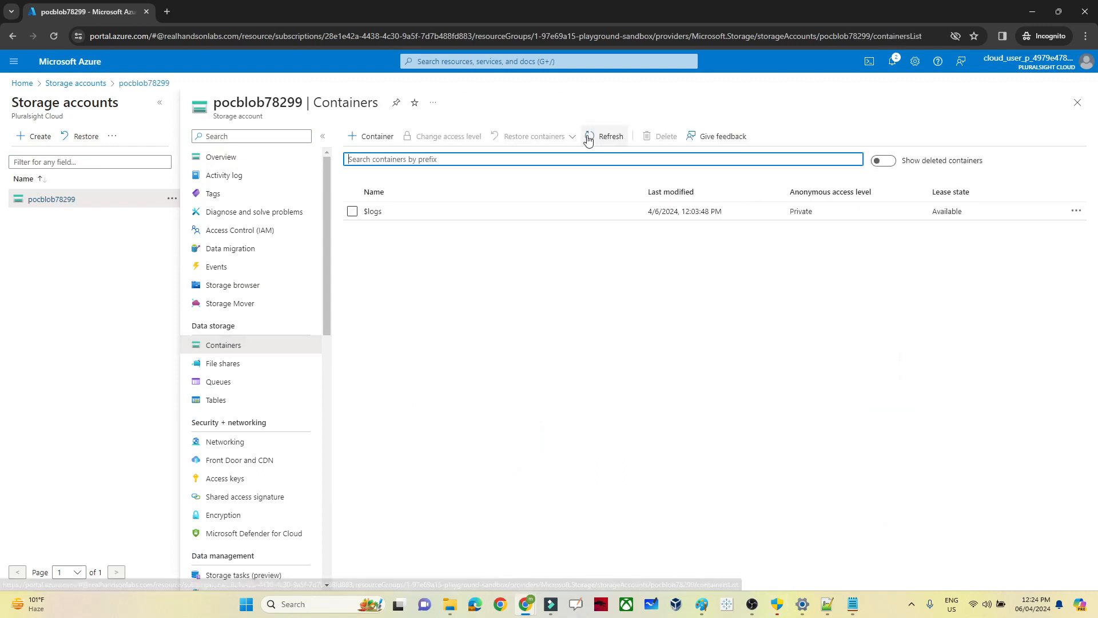
Step: Create a container named input, open it and start a file upload
left_click(354, 141)
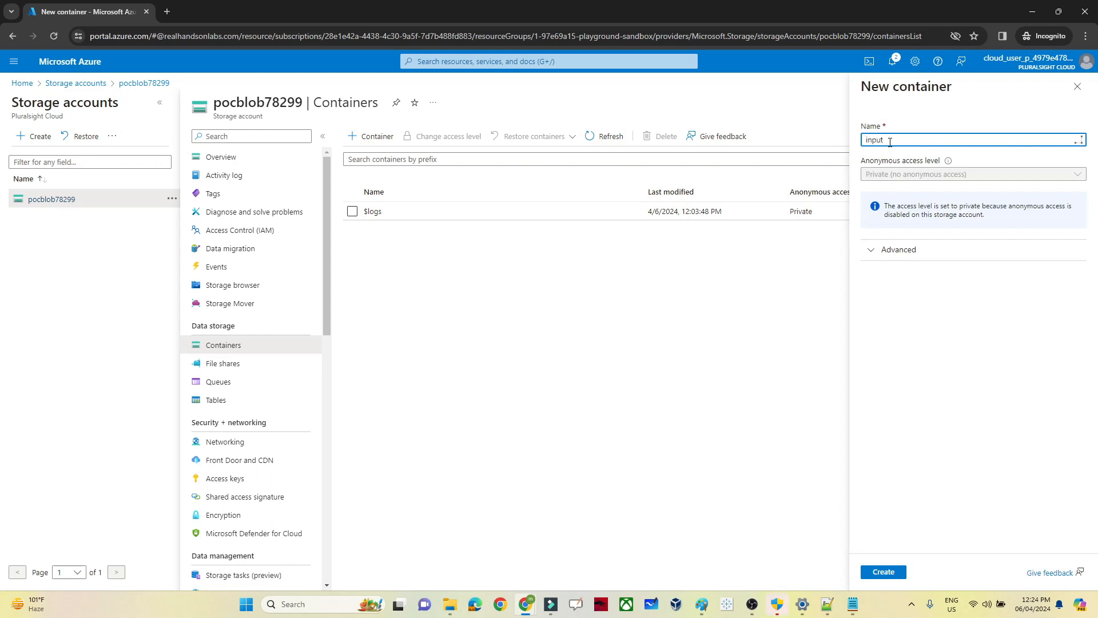
left_click(891, 573)
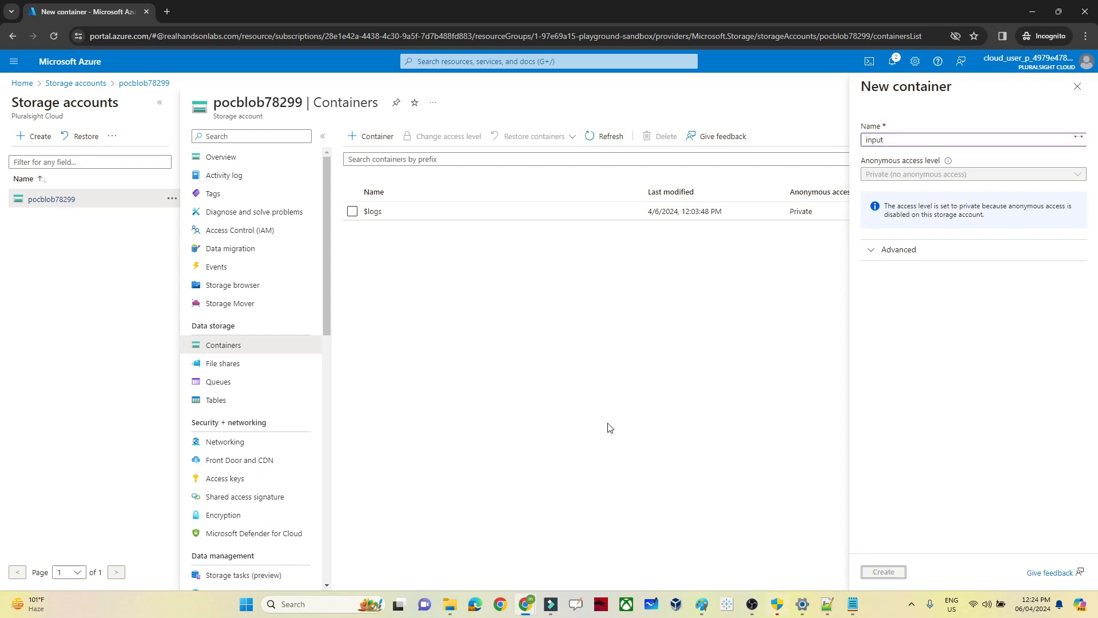
left_click(373, 229)
left_click(185, 140)
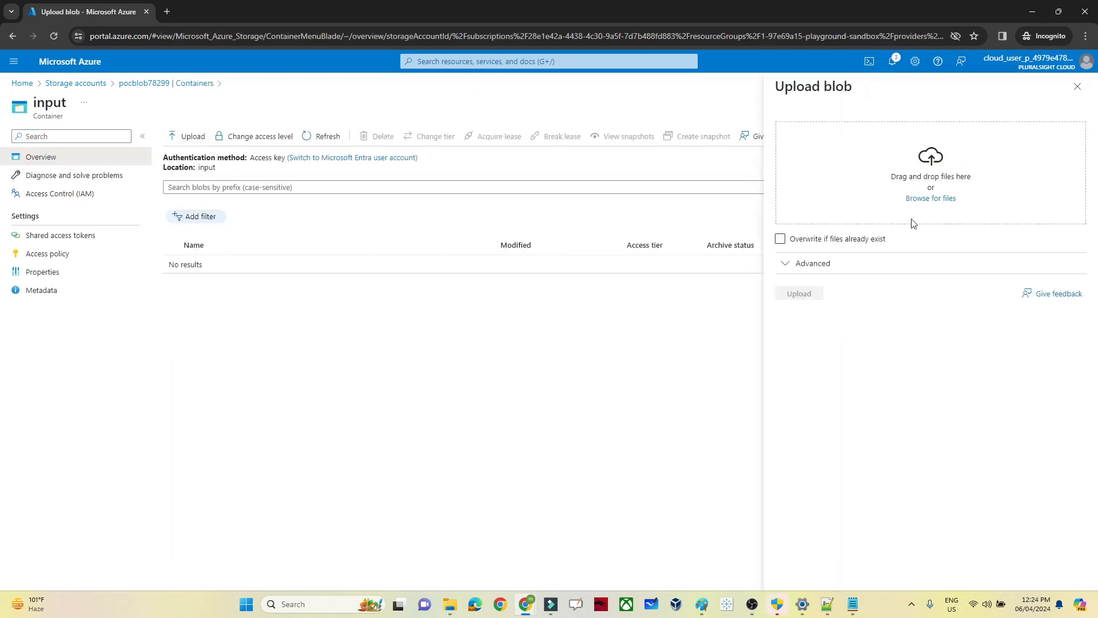
Step: Upload emp_1.csv from the employee folder into the input container
left_click(921, 199)
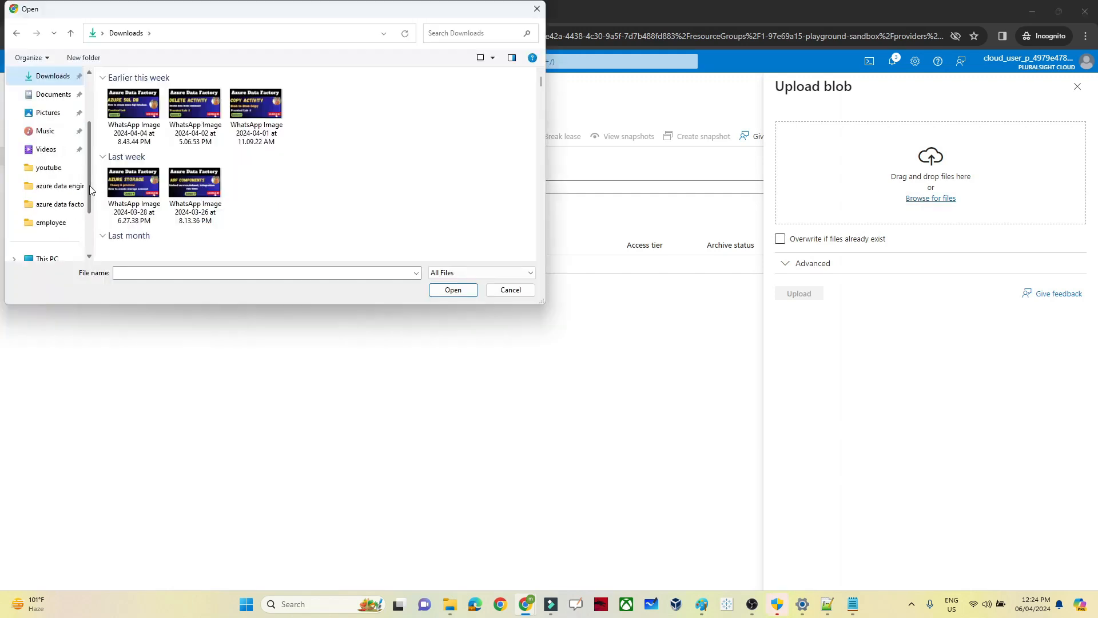
left_click(53, 223)
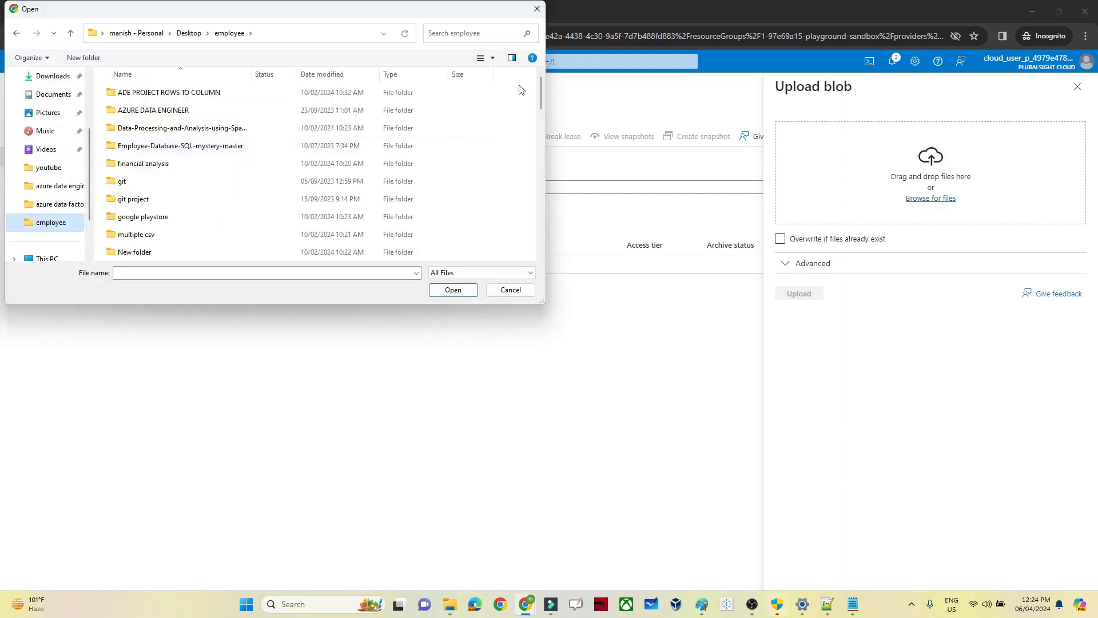
left_click_drag(540, 96, 541, 173)
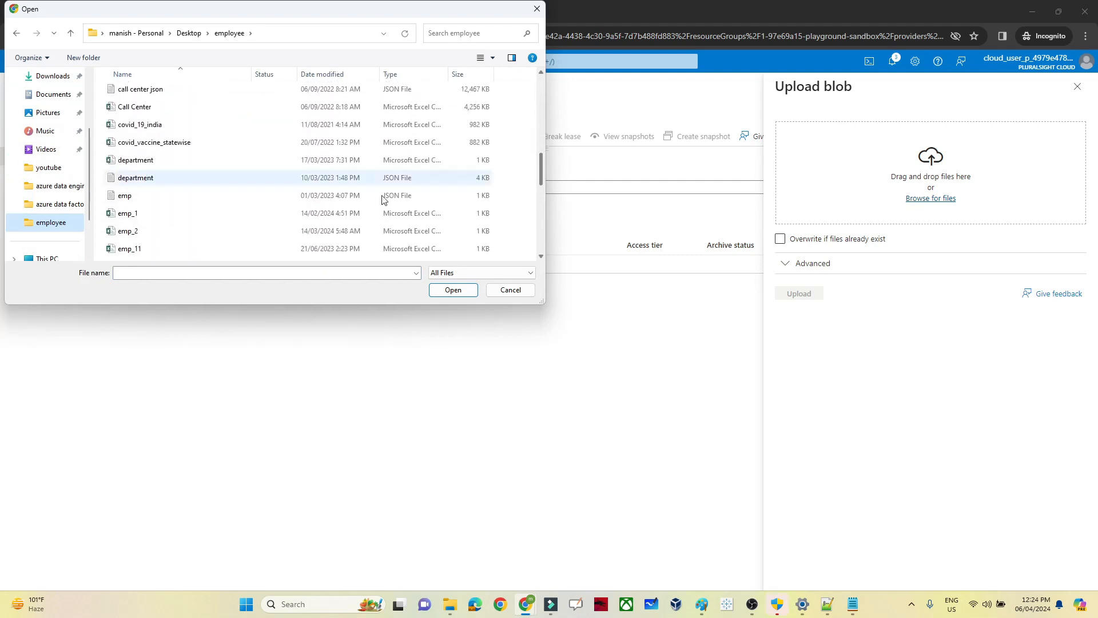
left_click(127, 217)
left_click(466, 291)
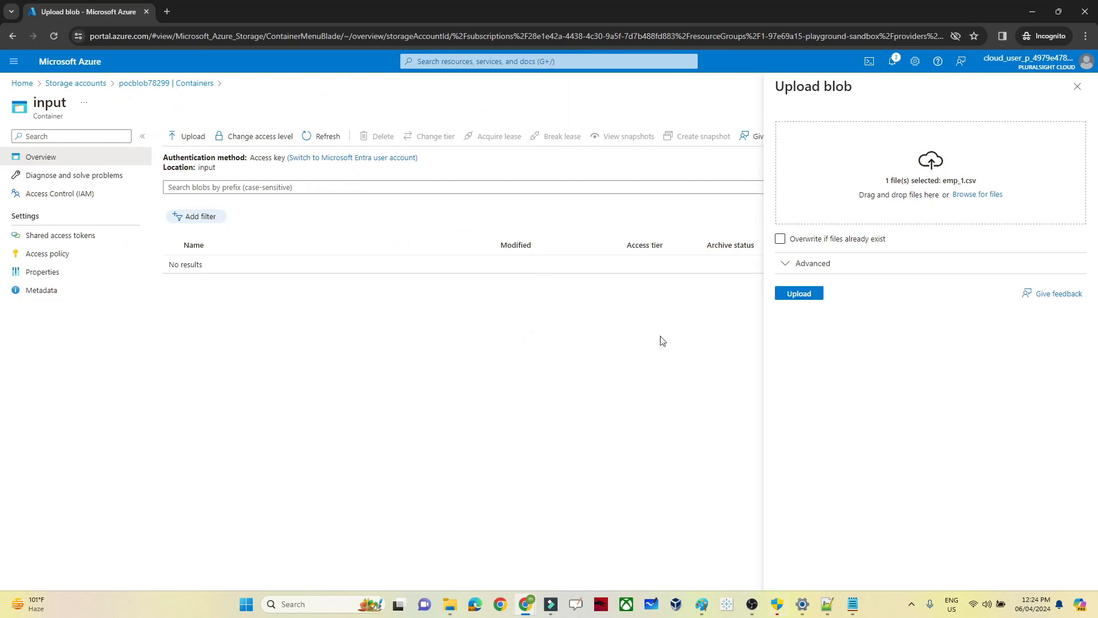
left_click(790, 293)
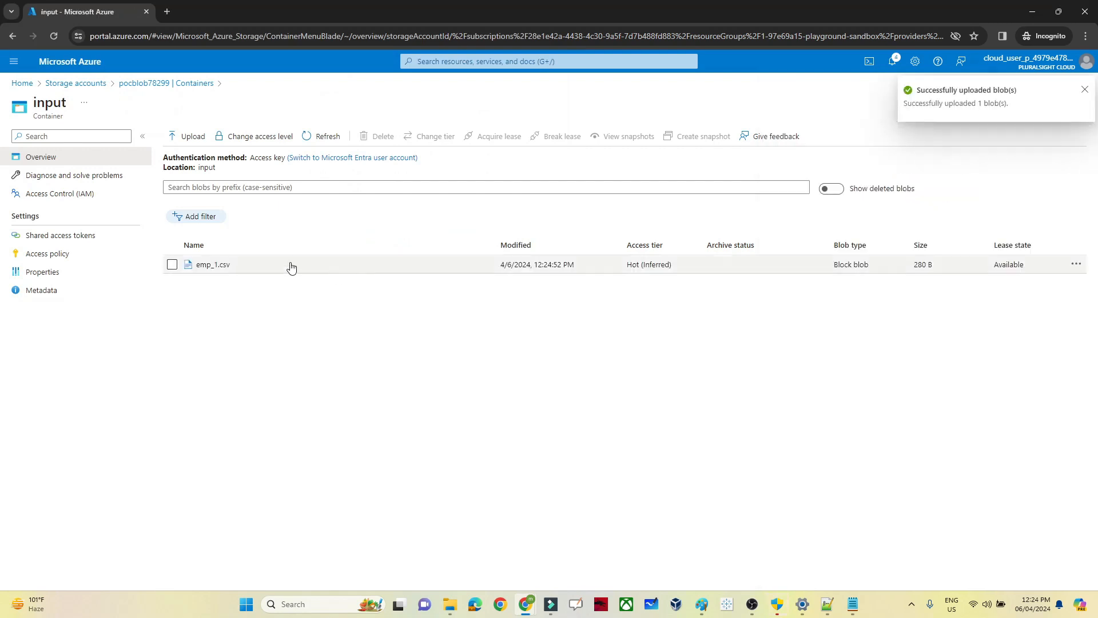
Step: Preview the emp_1.csv blob's employee rows as a table, then close it
left_click(208, 267)
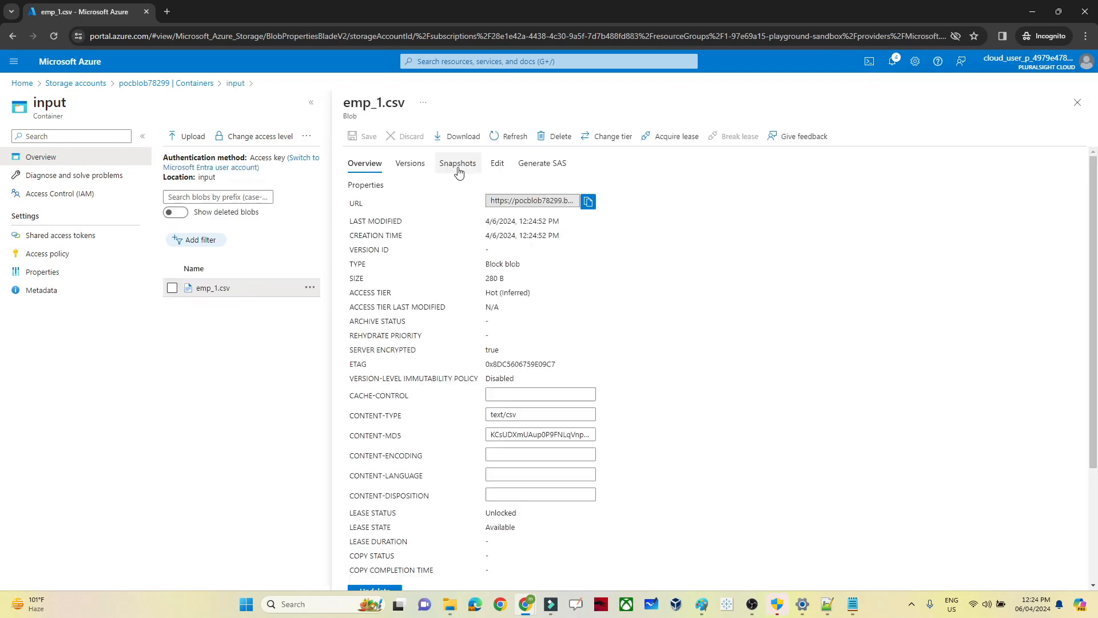
left_click(502, 165)
left_click(463, 533)
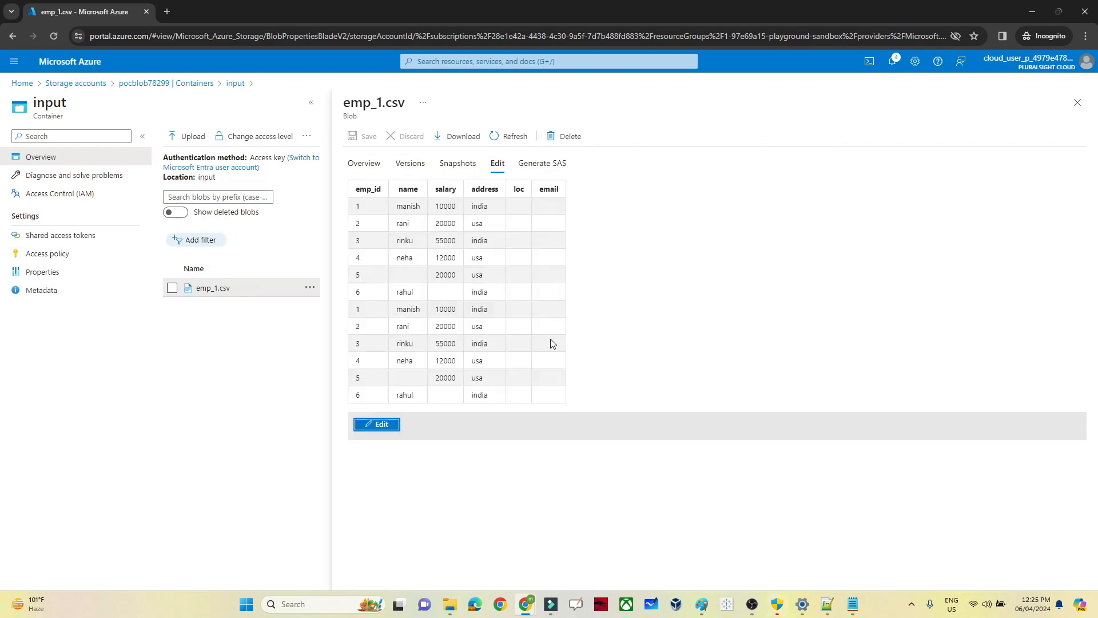
left_click(1078, 103)
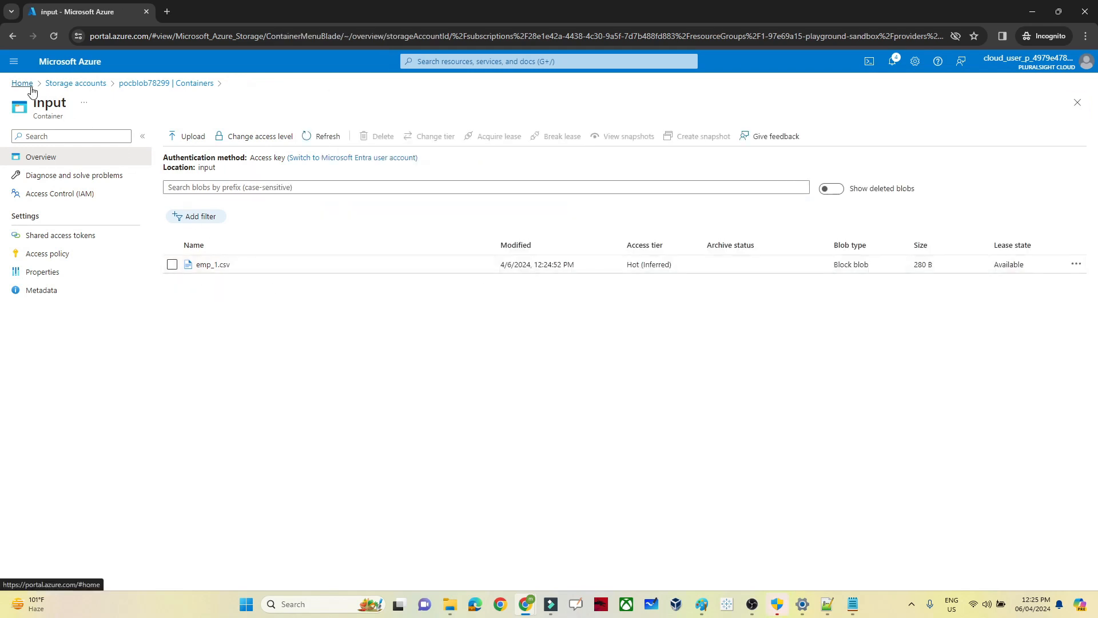
Step: Open SQL databases in a new tab and select the pocdatabase456 database
left_click(441, 60)
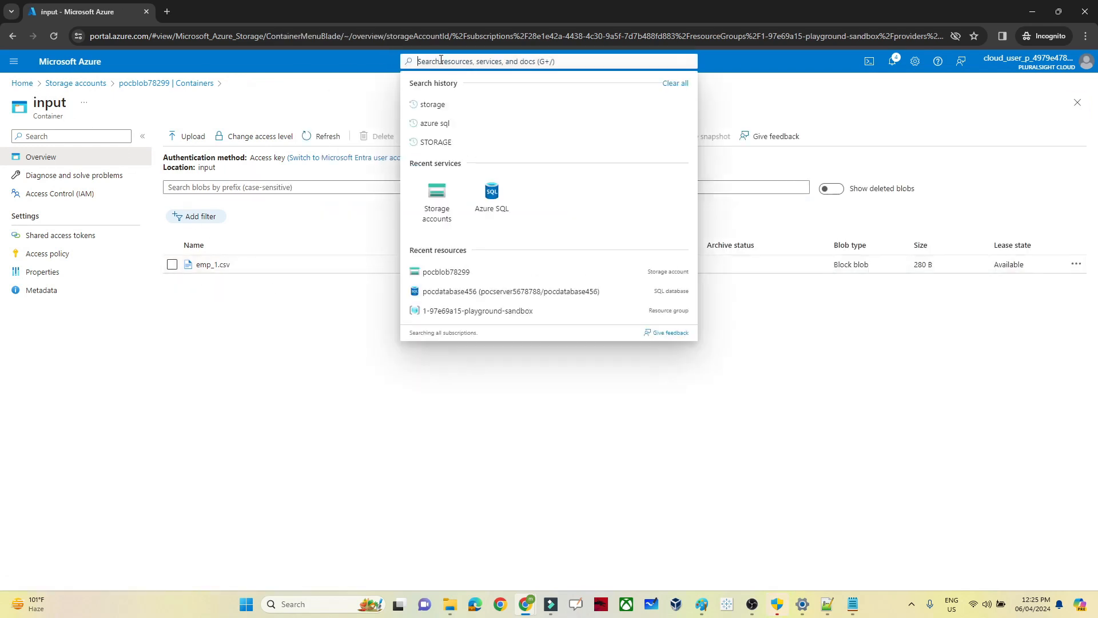
type("sql")
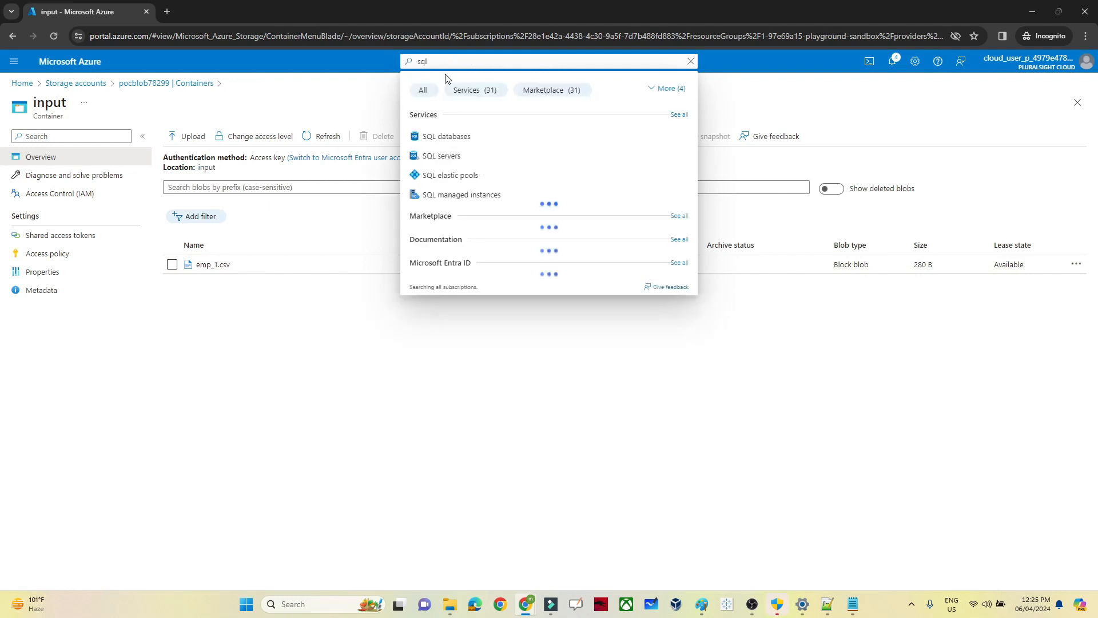
right_click(447, 136)
left_click(476, 149)
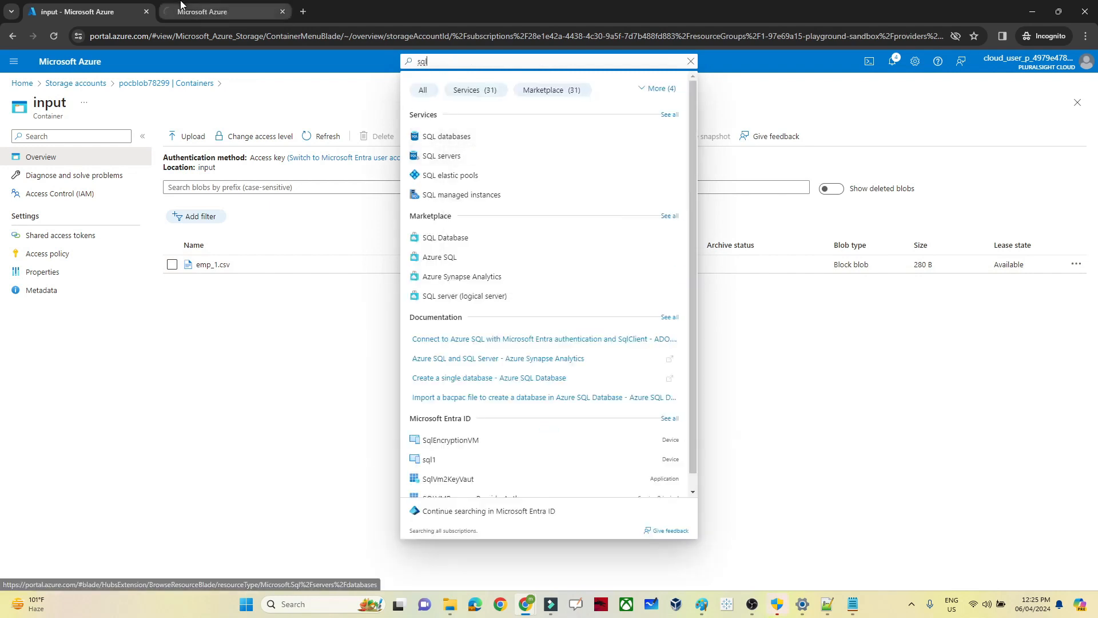
left_click(180, 5)
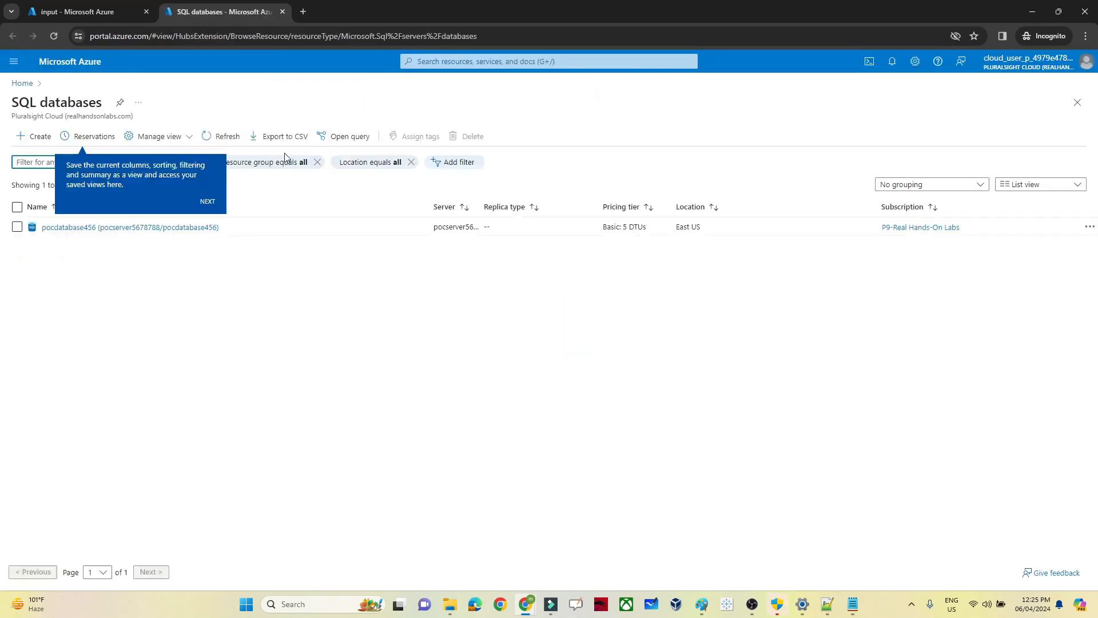
left_click(207, 202)
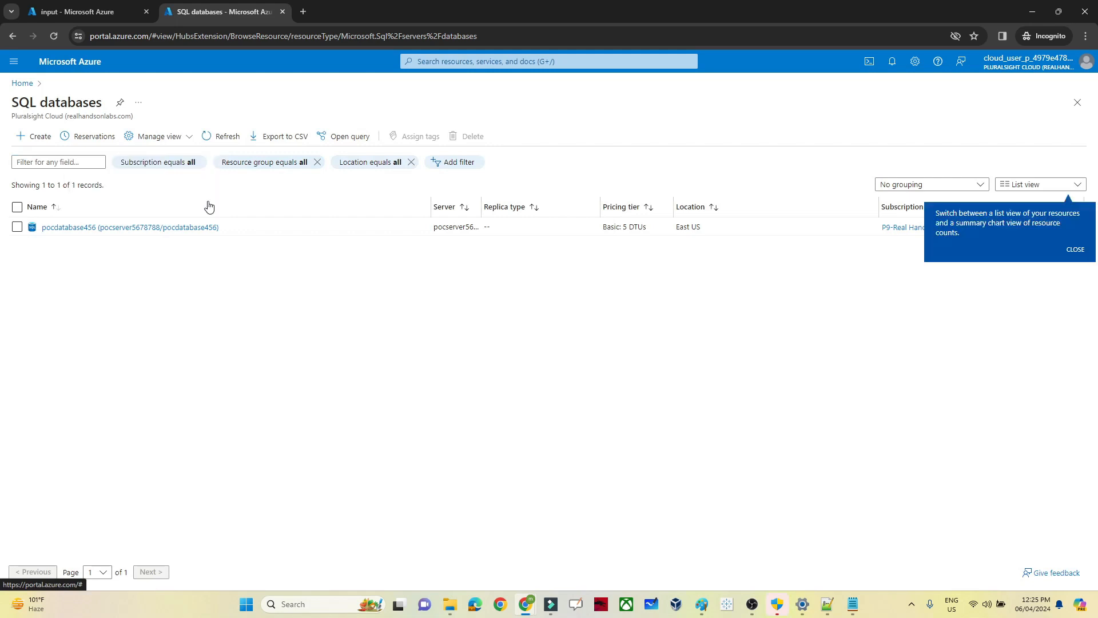
left_click(90, 228)
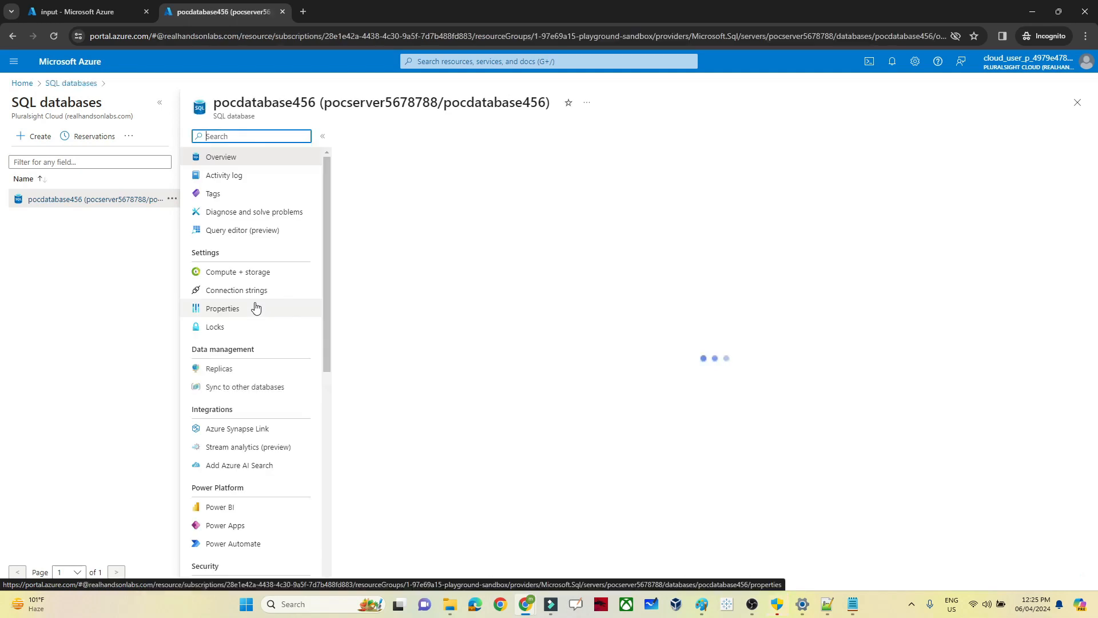
Step: Sign in to the Query editor with the SQL login password
left_click(240, 231)
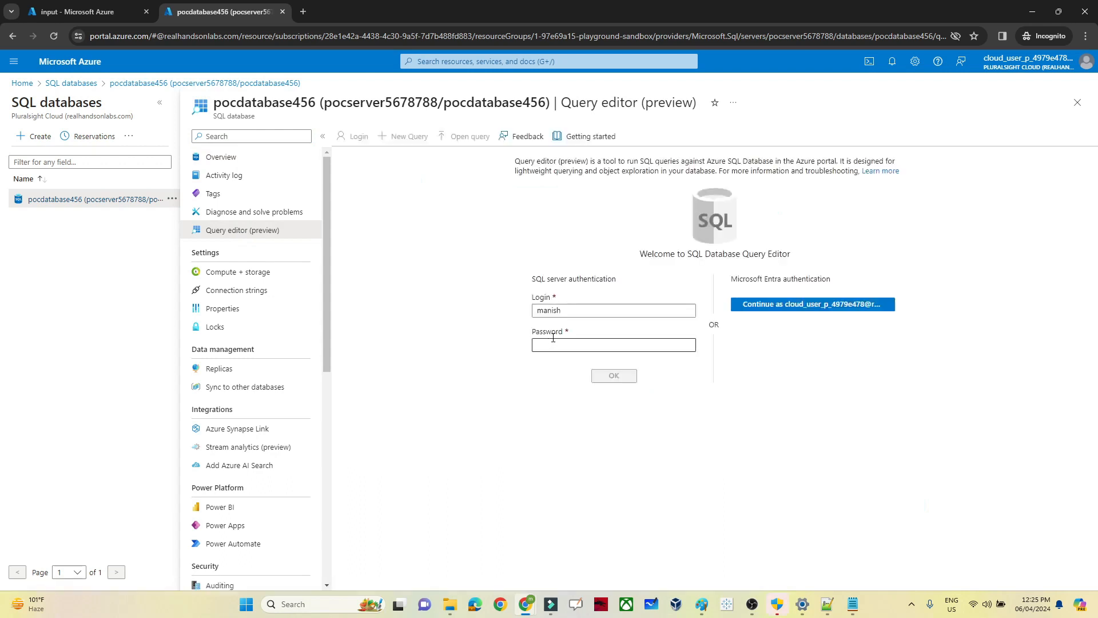
left_click(551, 346)
type("P")
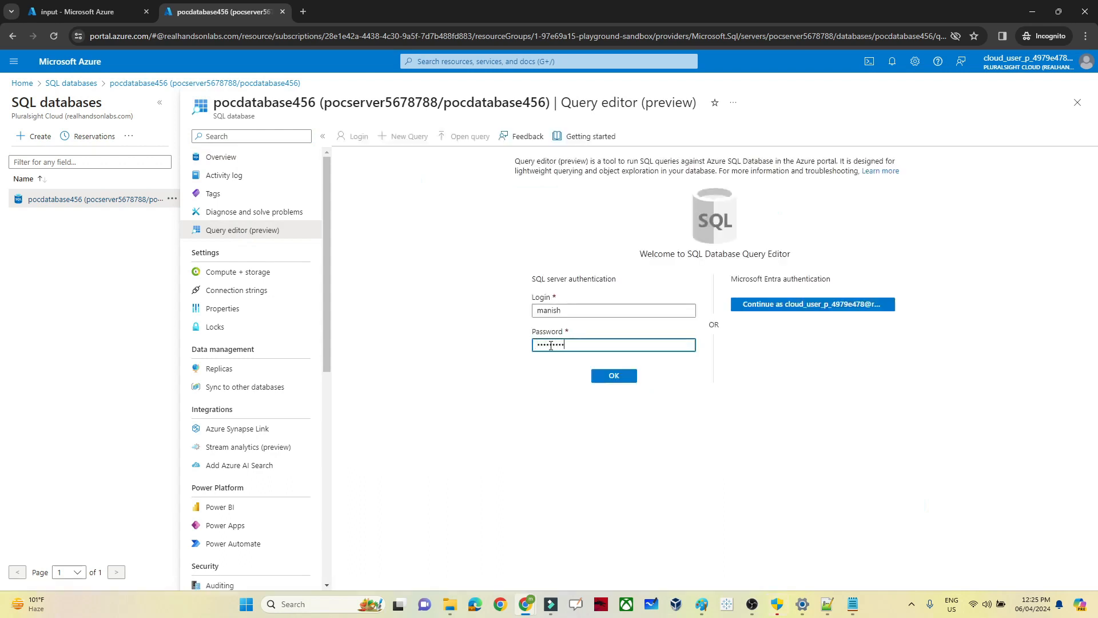
left_click(613, 375)
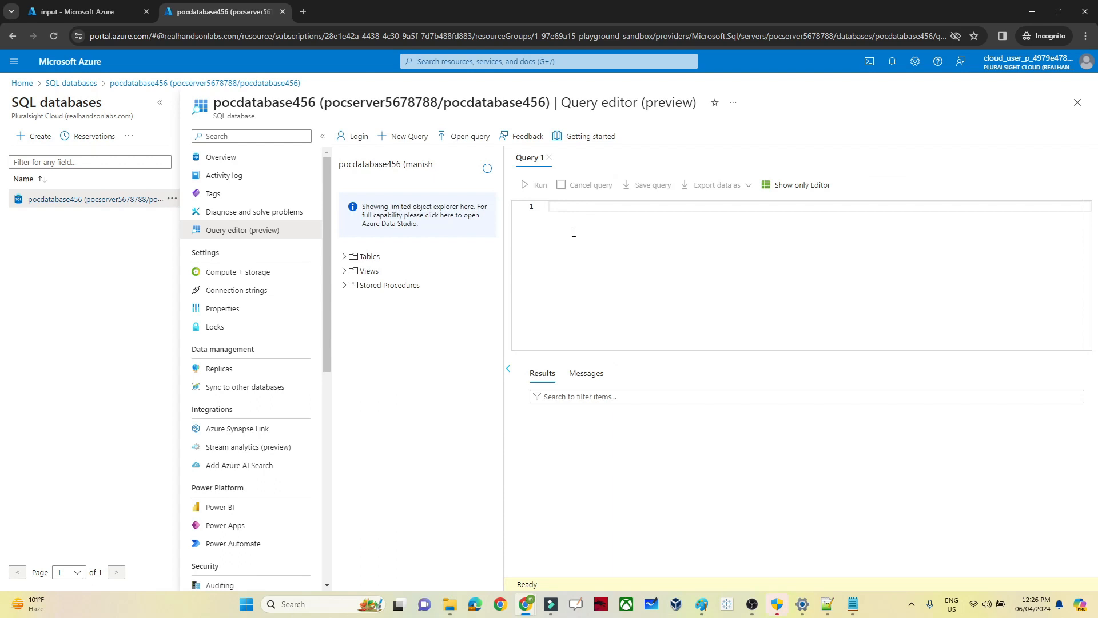
Step: Paste the Notepad++ CREATE TABLE employee script into Query 1 and run it successfully
left_click(344, 259)
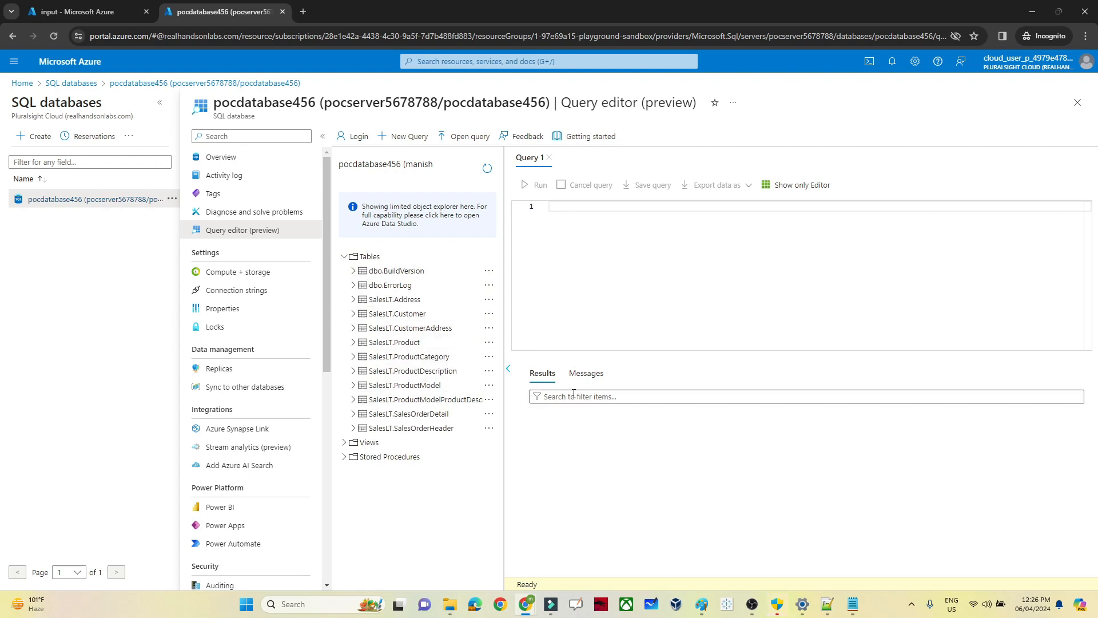
mouse_move(852, 600)
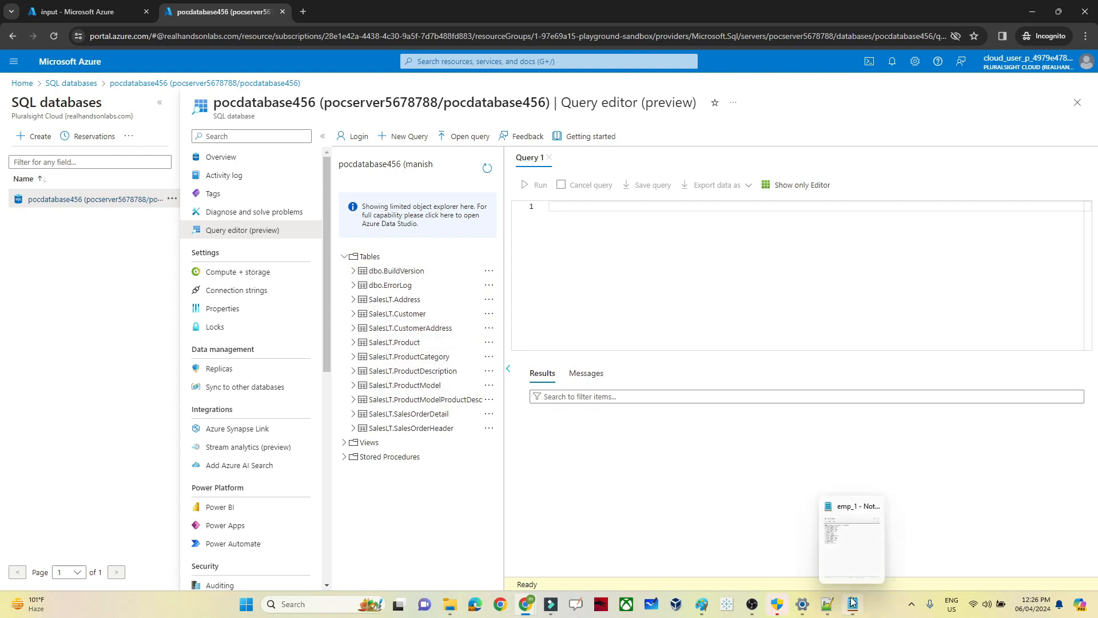
left_click(828, 604)
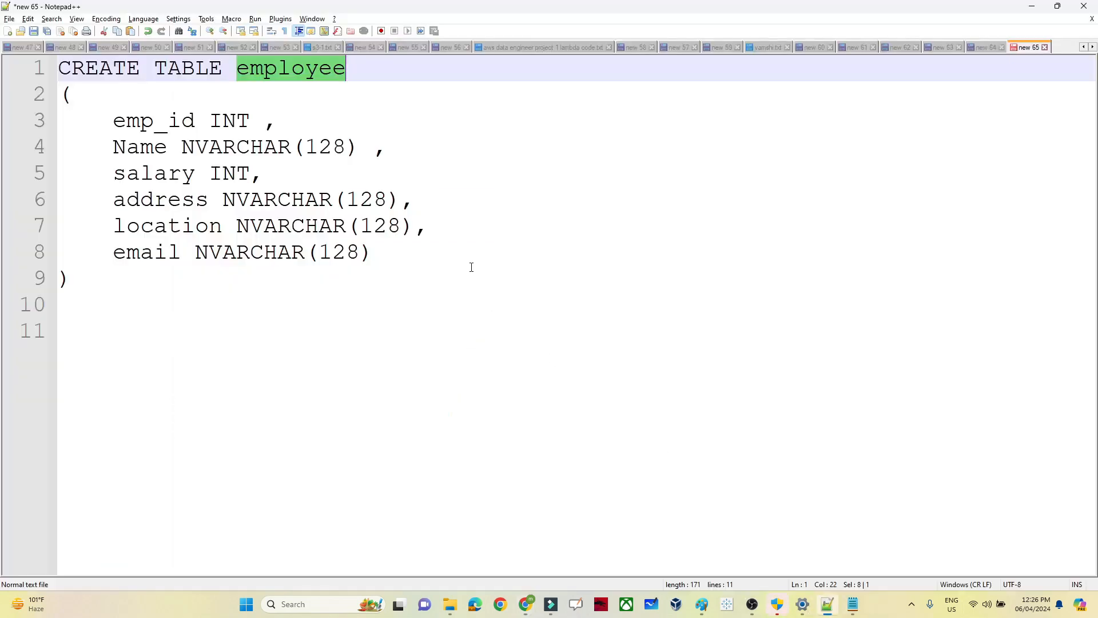
left_click(456, 253)
key("ctrl+a")
key("ctrl+c")
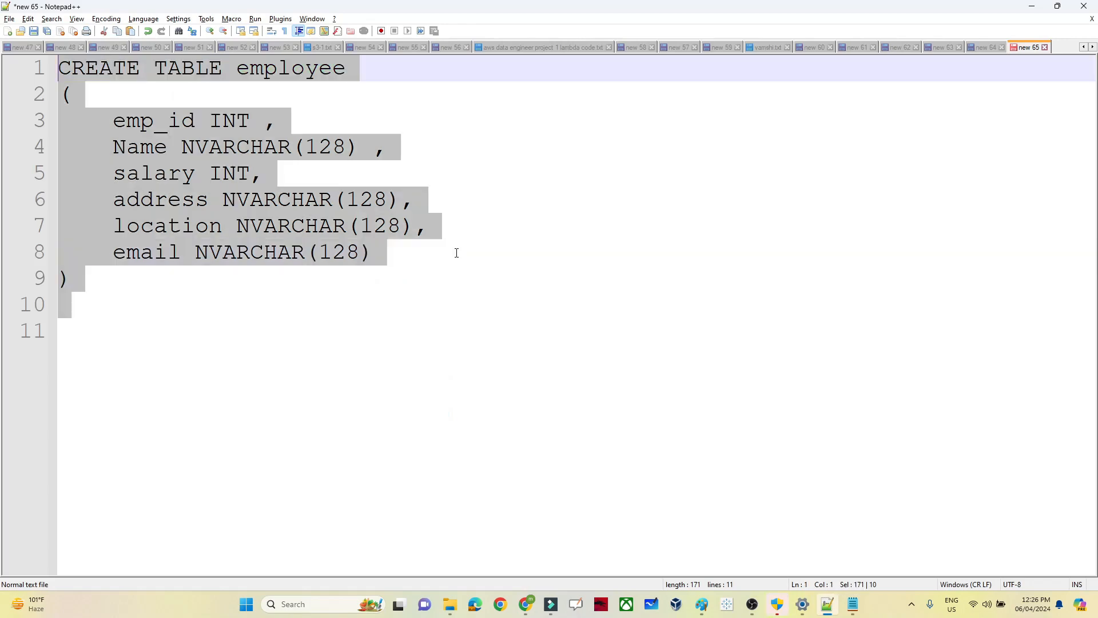
key("alt+Tab")
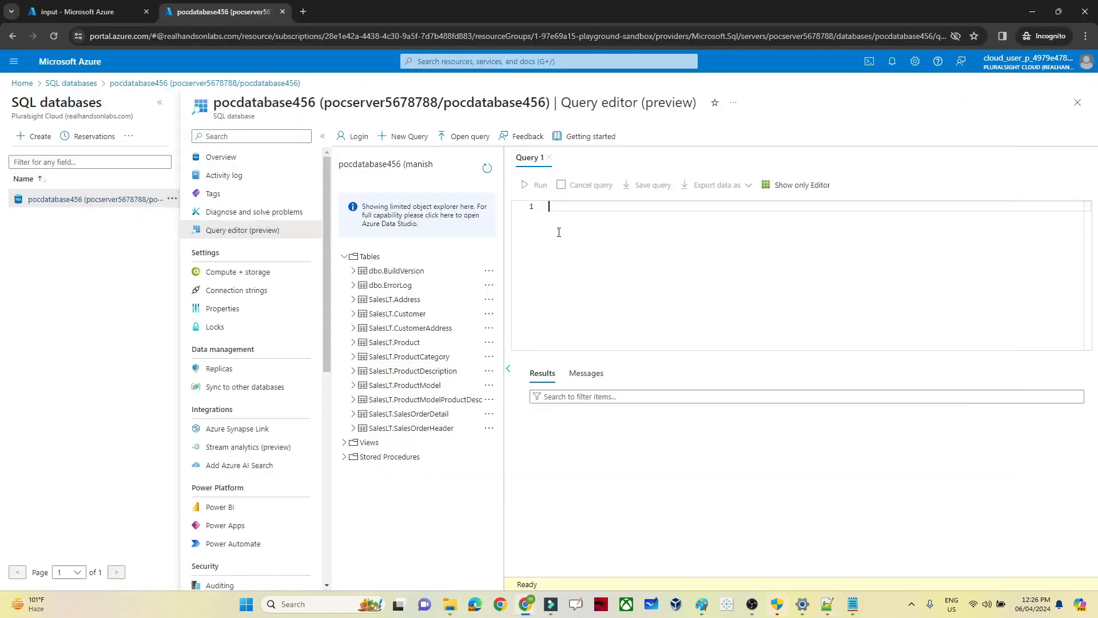
key("ctrl+v")
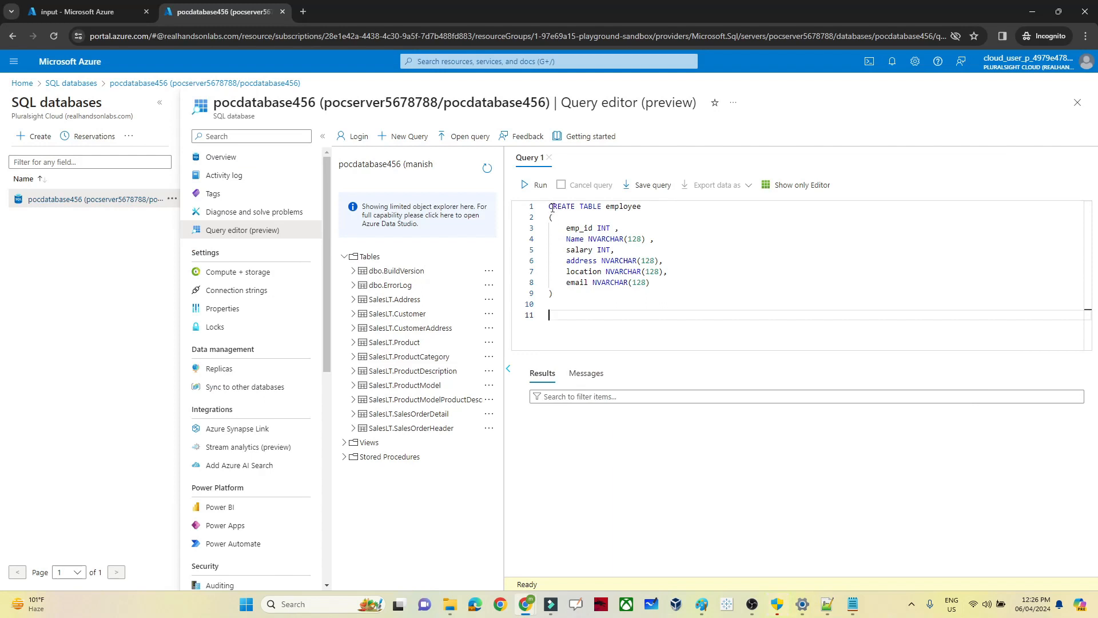
left_click(535, 185)
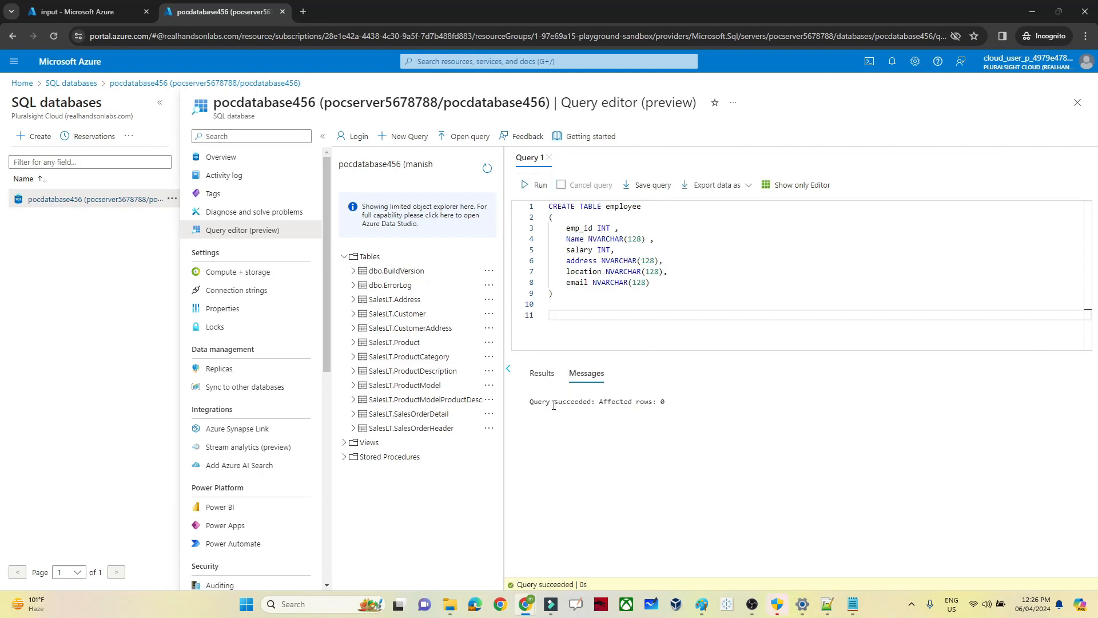
Step: Run 'select * from employee' on its own in the query editor
type("s")
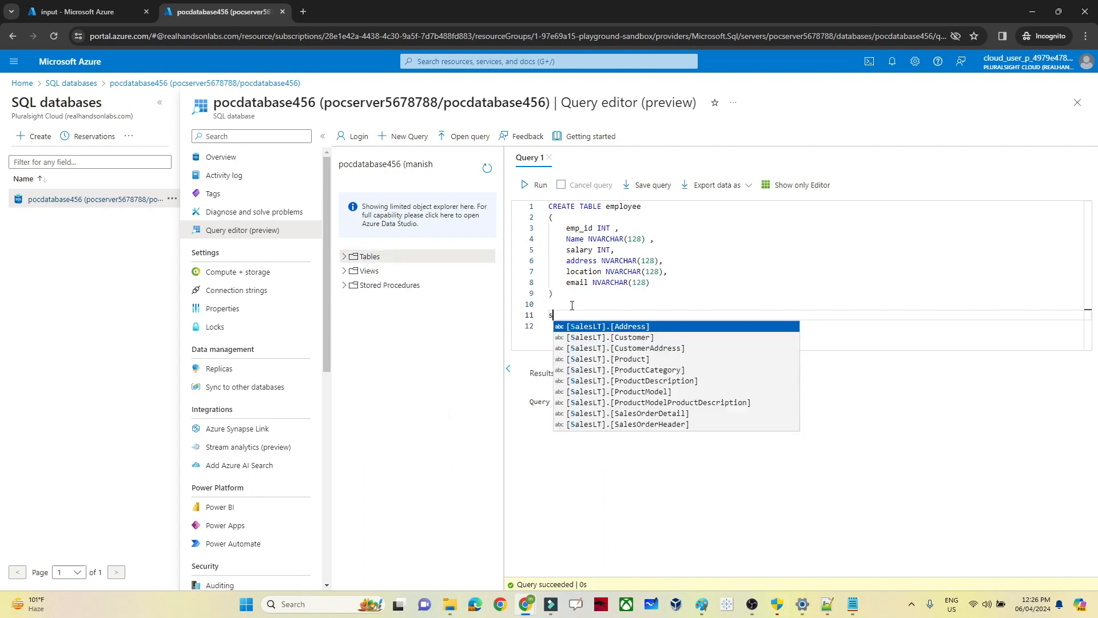
type("elect * from employee")
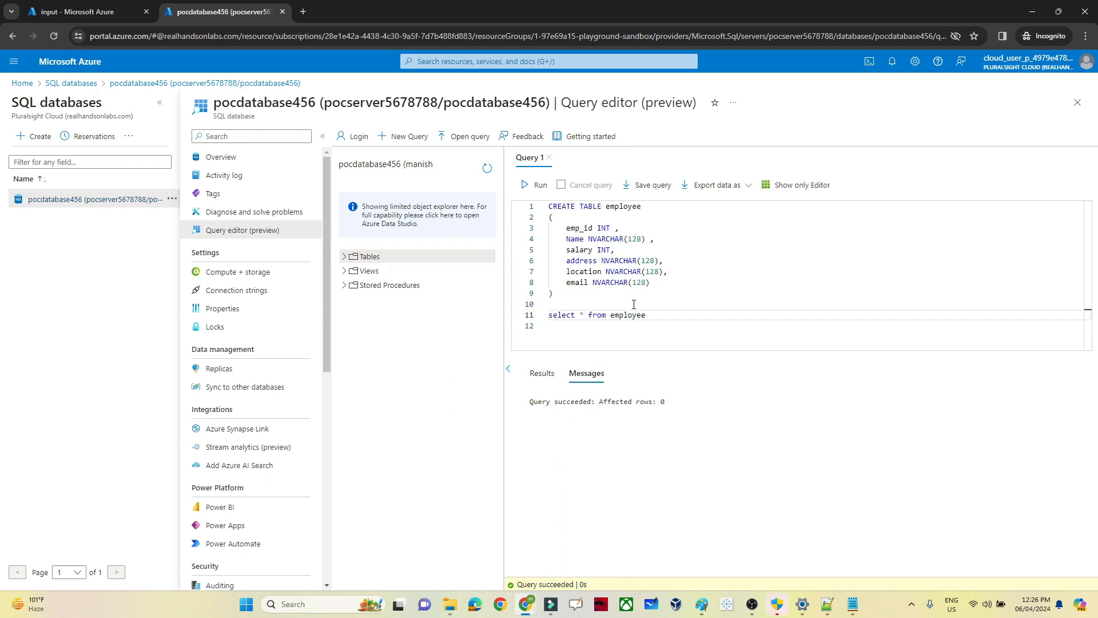
left_click_drag(655, 314, 534, 318)
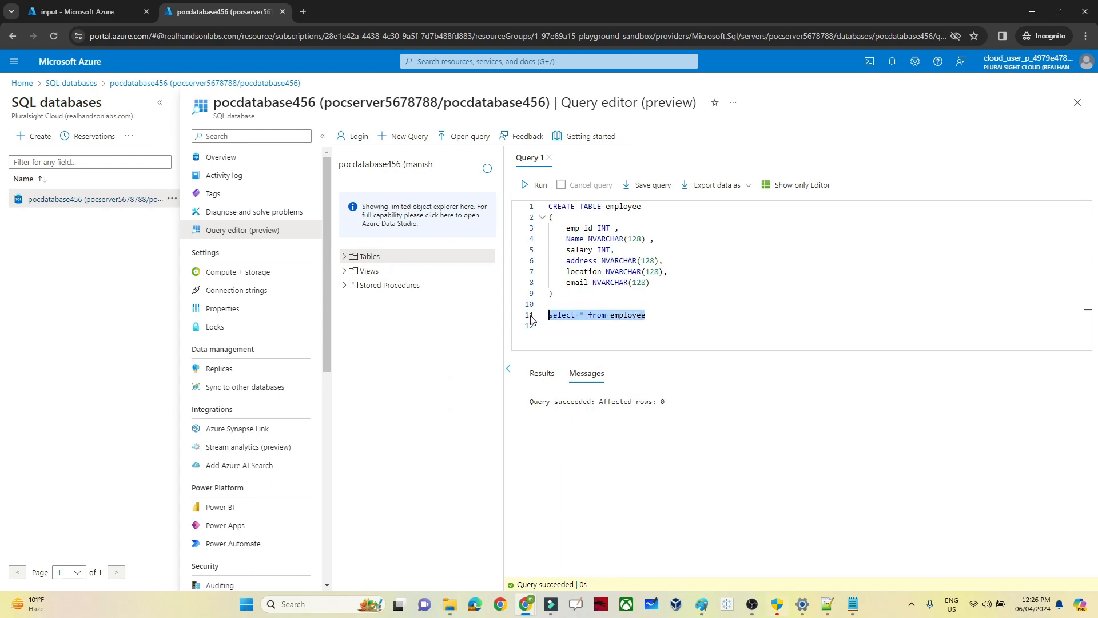
left_click(543, 188)
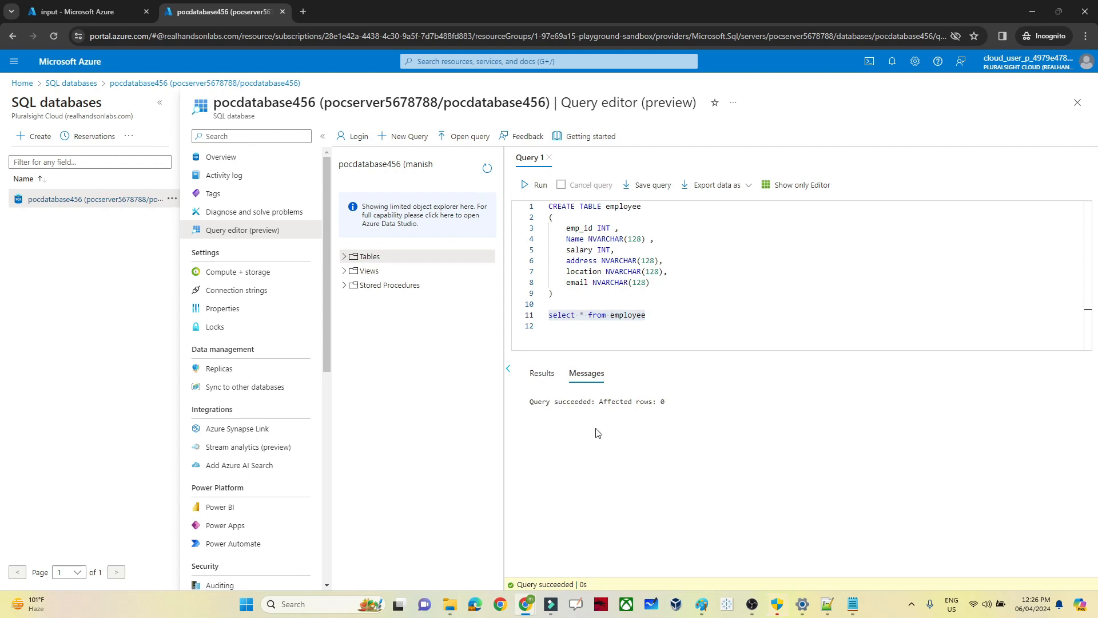
Step: Expand the refreshed Tables list and confirm dbo.employee is listed
left_click(345, 257)
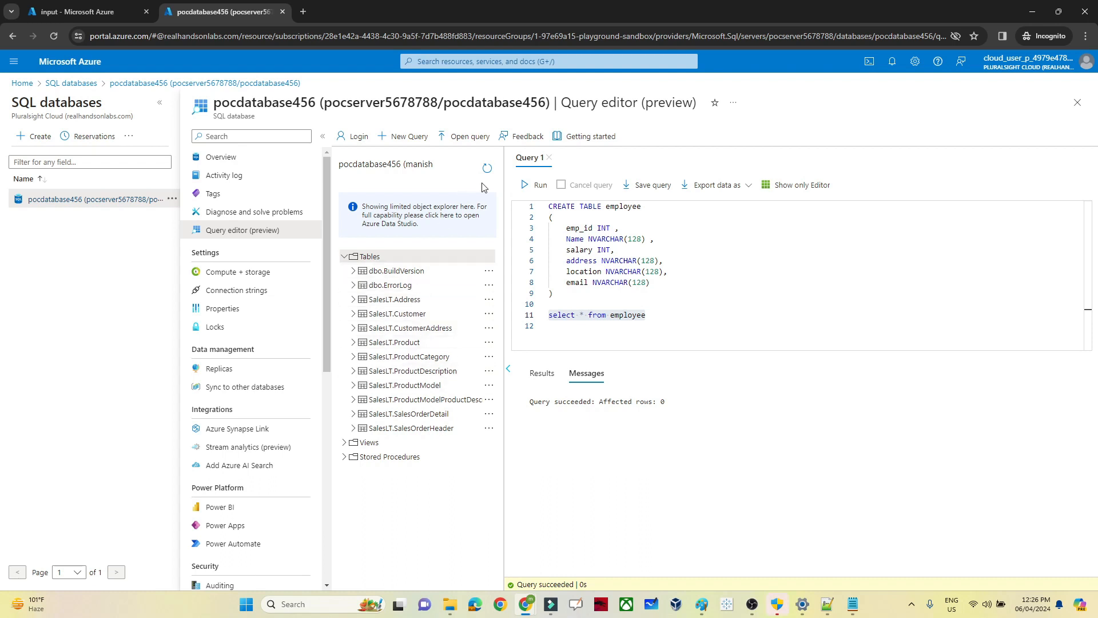
left_click(345, 256)
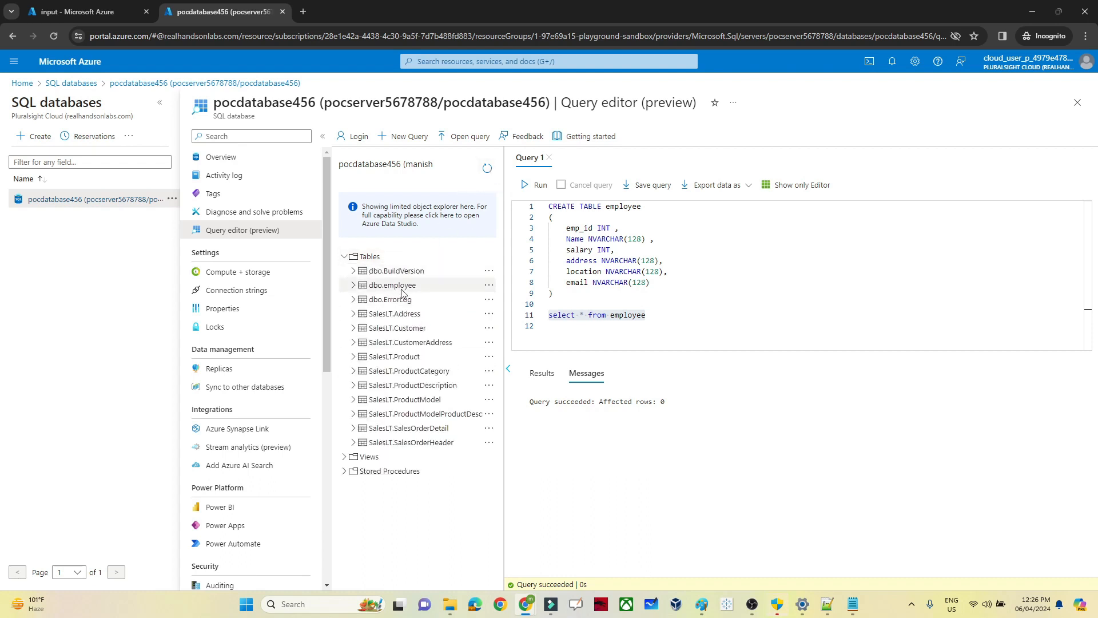
left_click(402, 290)
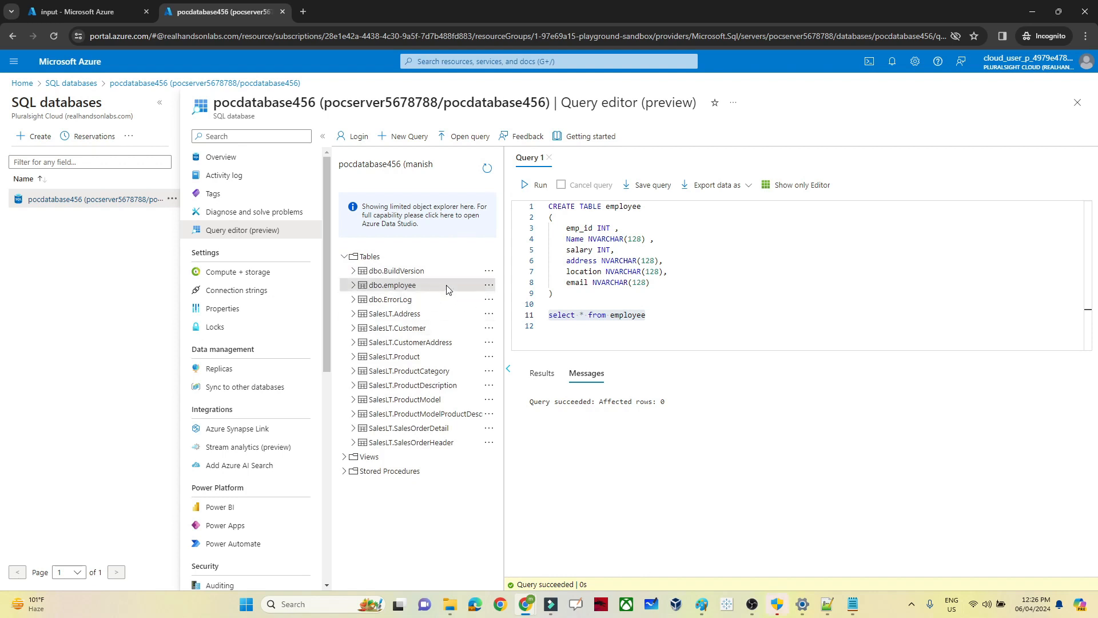
left_click(632, 213)
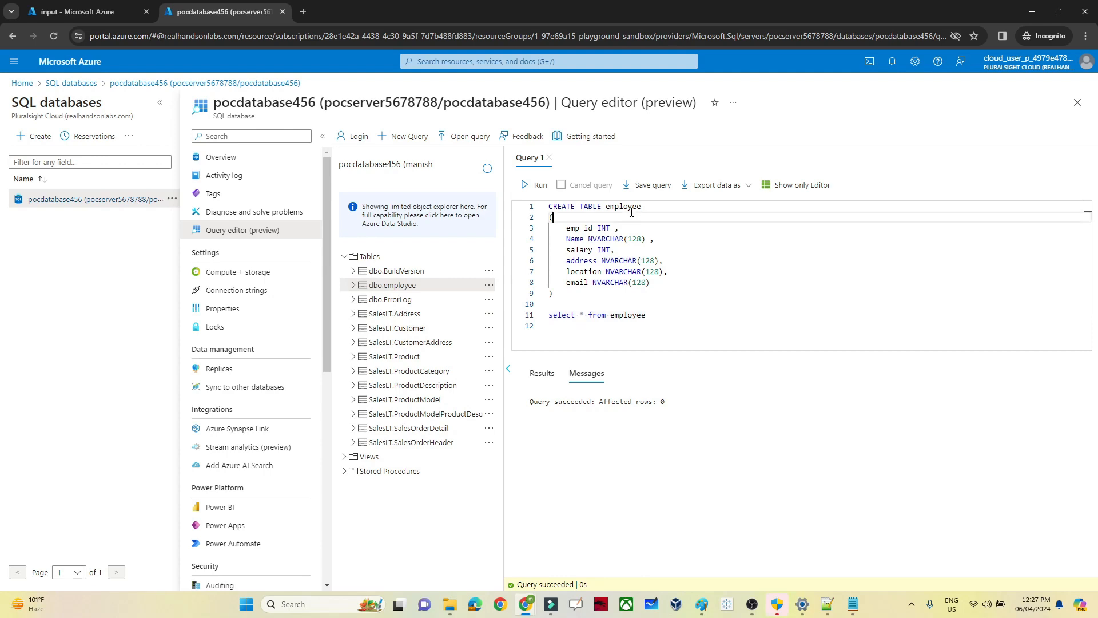
double_click(628, 209)
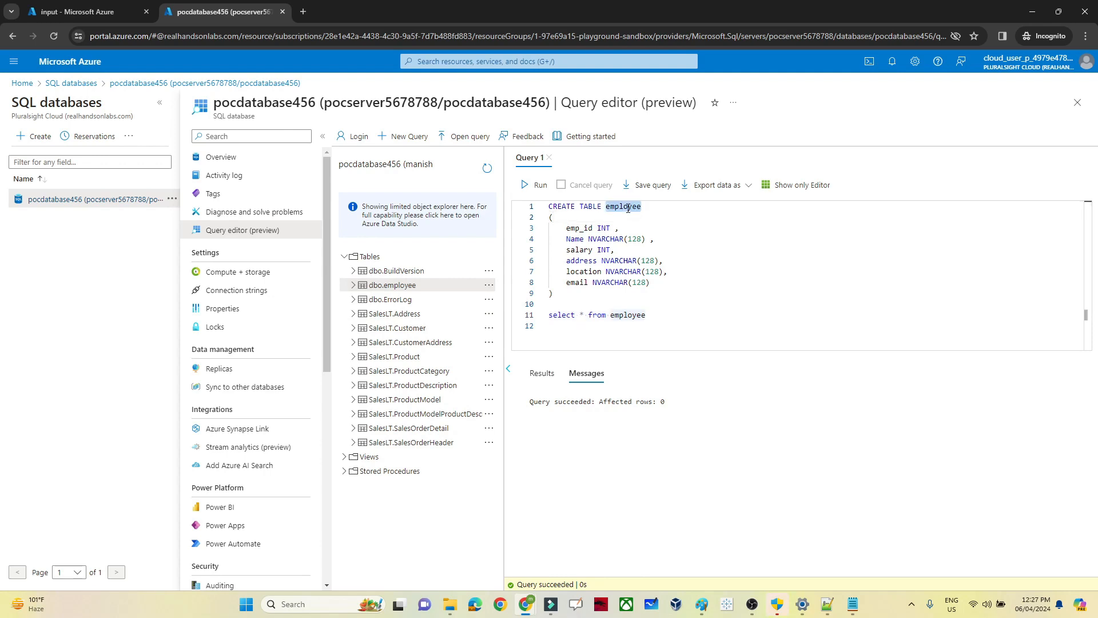
left_click(71, 8)
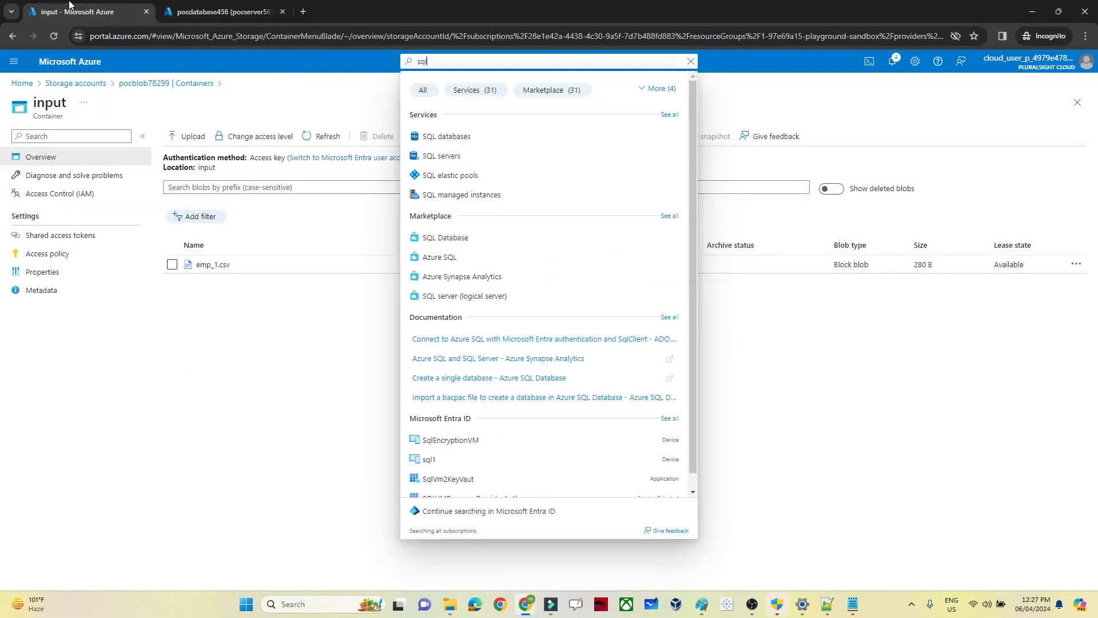
left_click(237, 304)
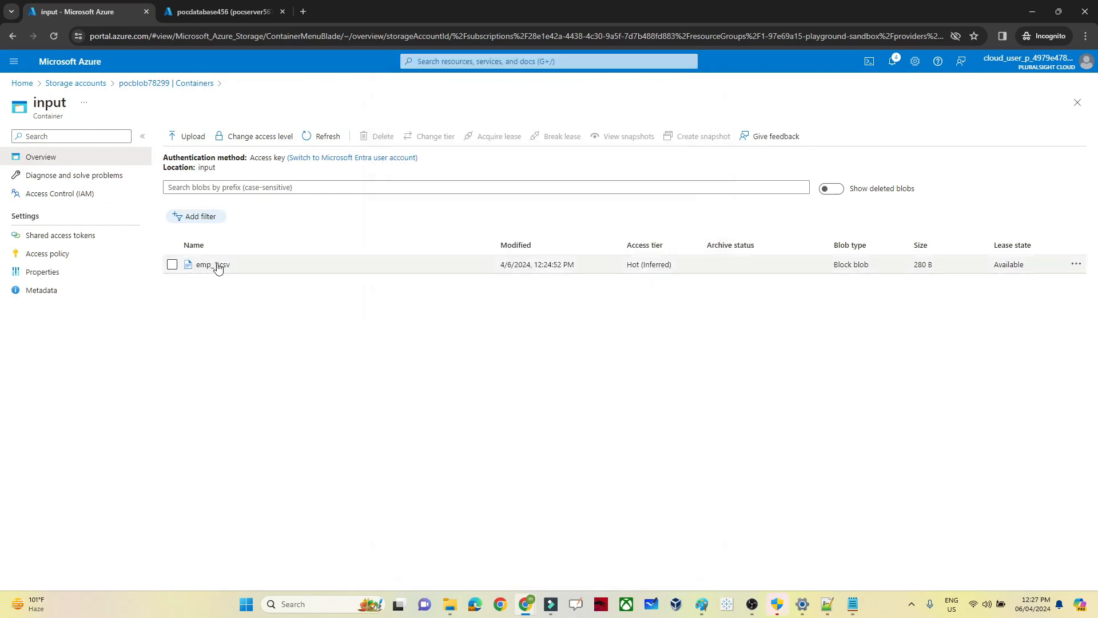
left_click(232, 11)
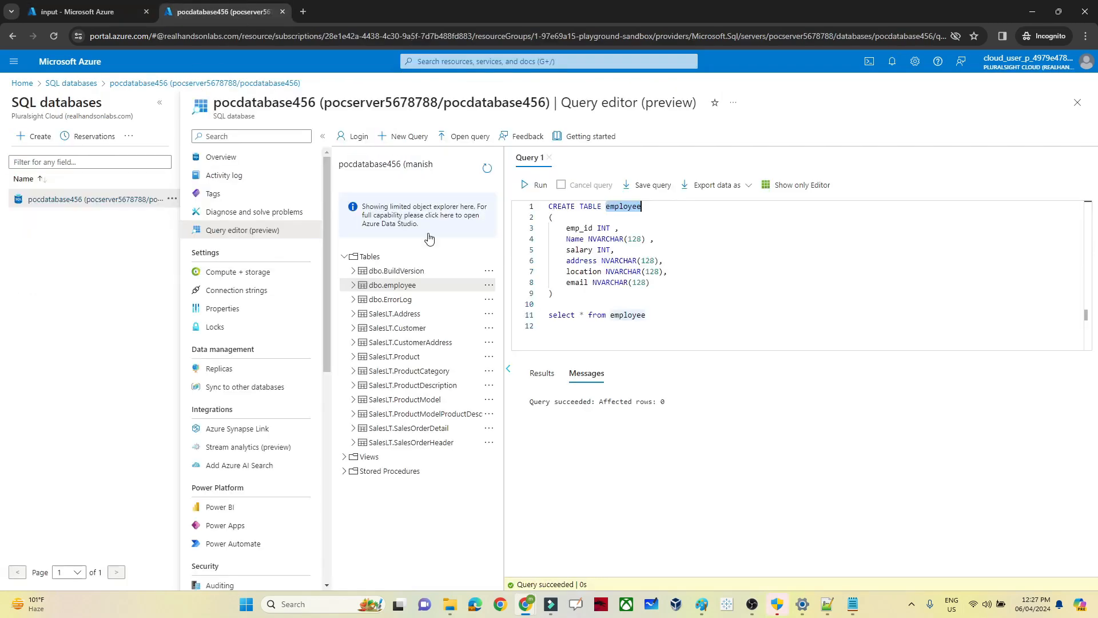
left_click(627, 208)
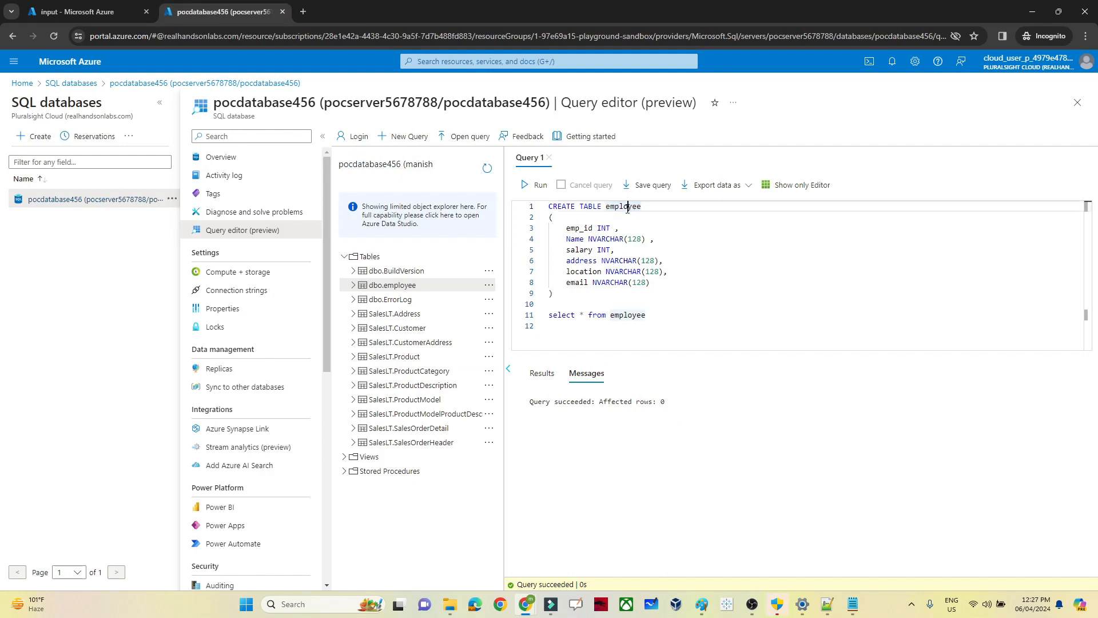
left_click_drag(649, 315, 542, 318)
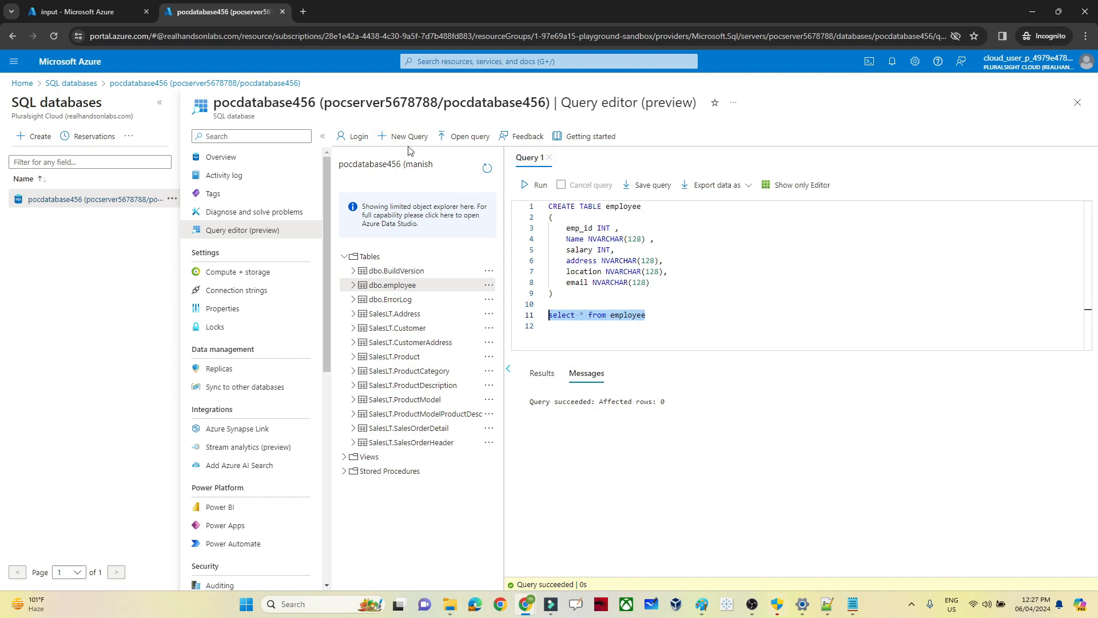
left_click(530, 186)
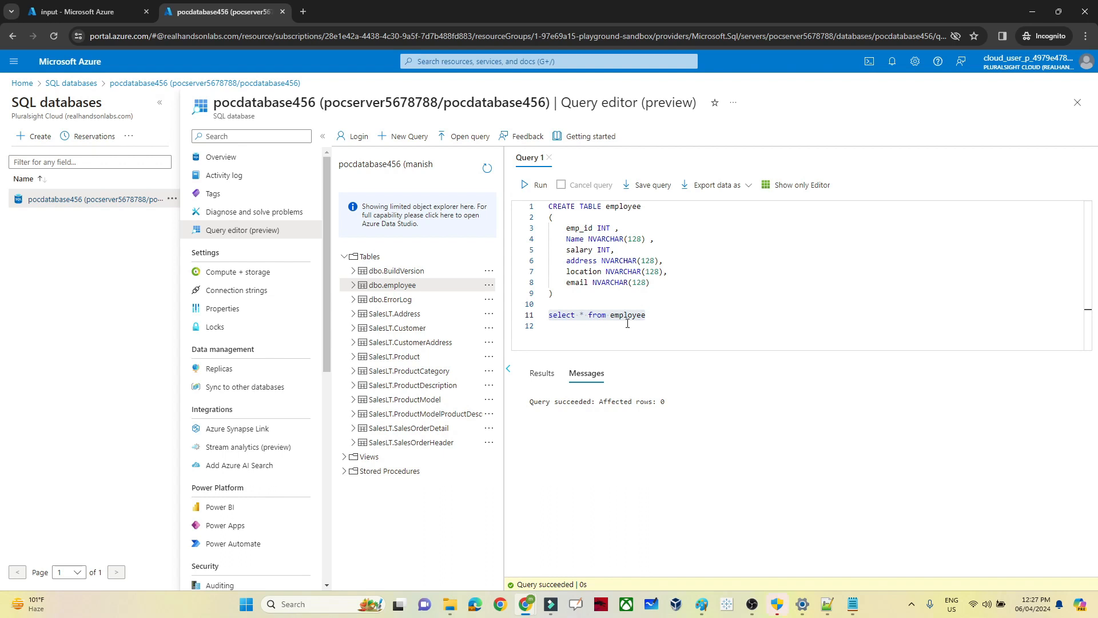
Step: Open pocdatafactory7829191 from Data factories in a new tab and launch its Studio
left_click(438, 63)
type("data f")
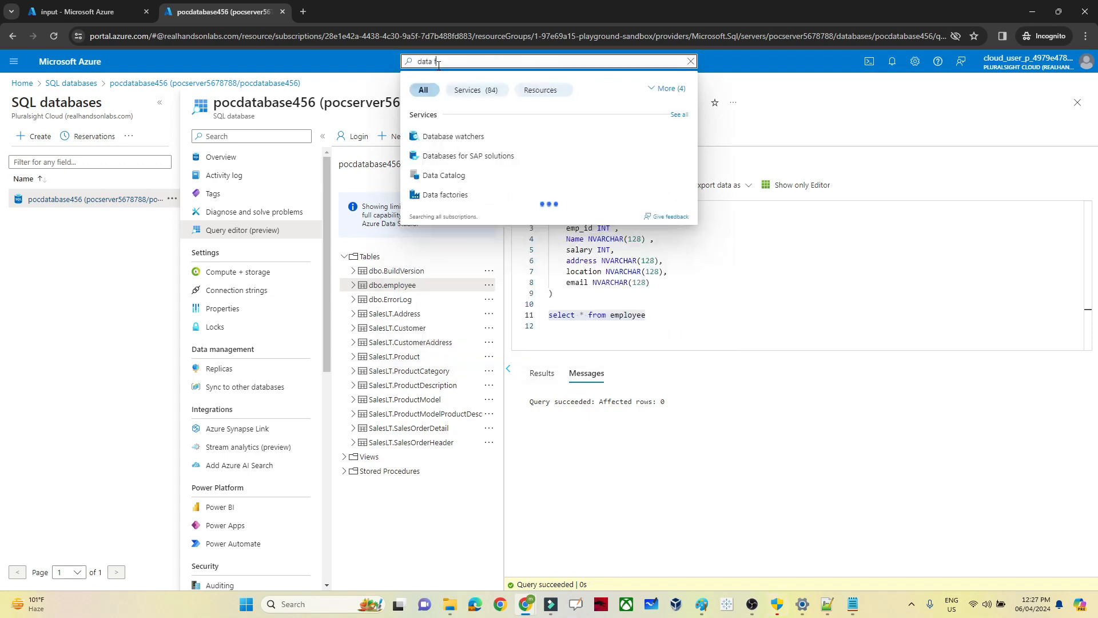
type("actory")
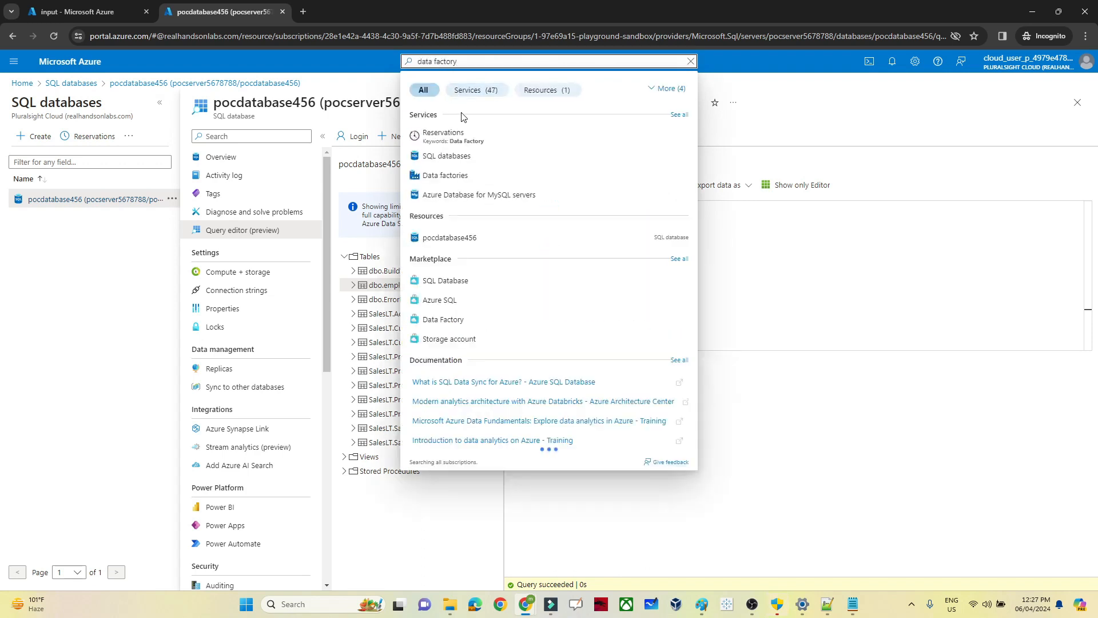
right_click(439, 181)
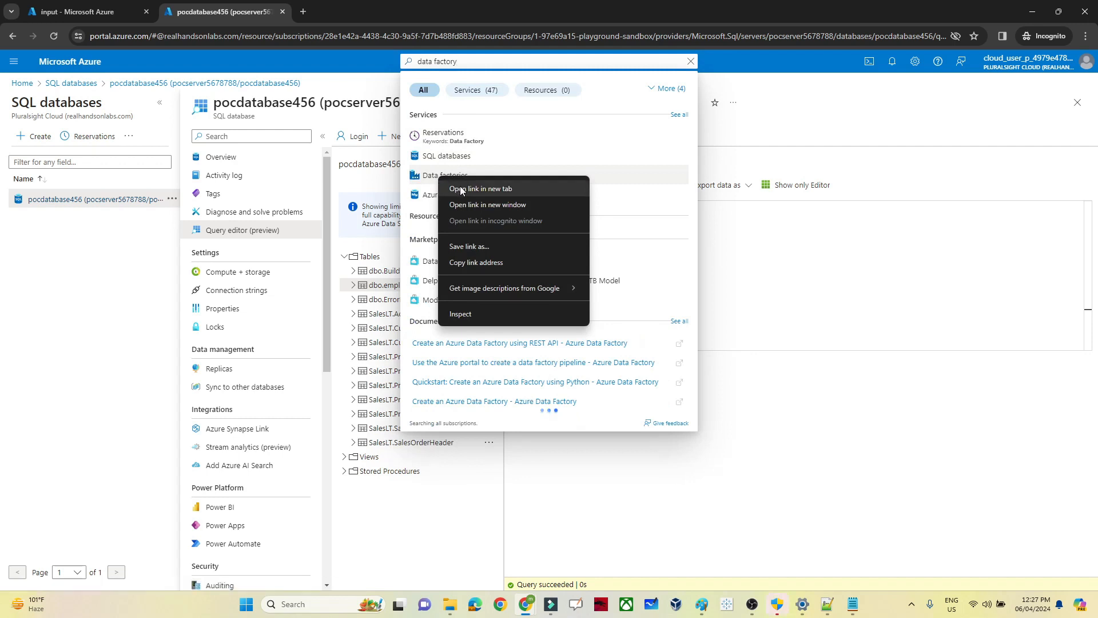
left_click(564, 184)
left_click(347, 5)
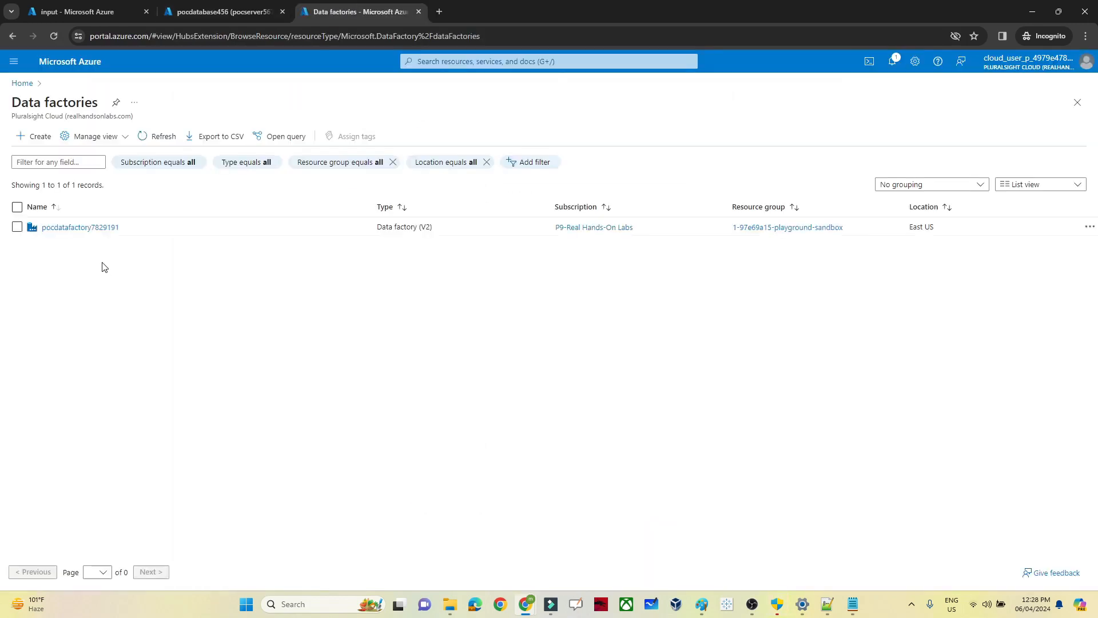
left_click(90, 229)
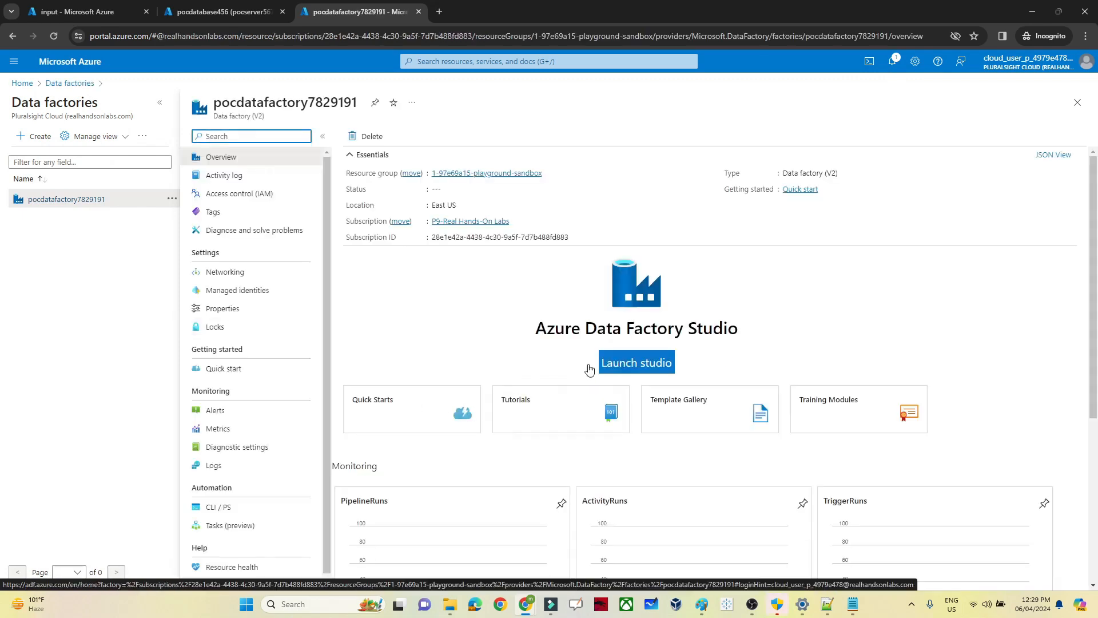
left_click(620, 367)
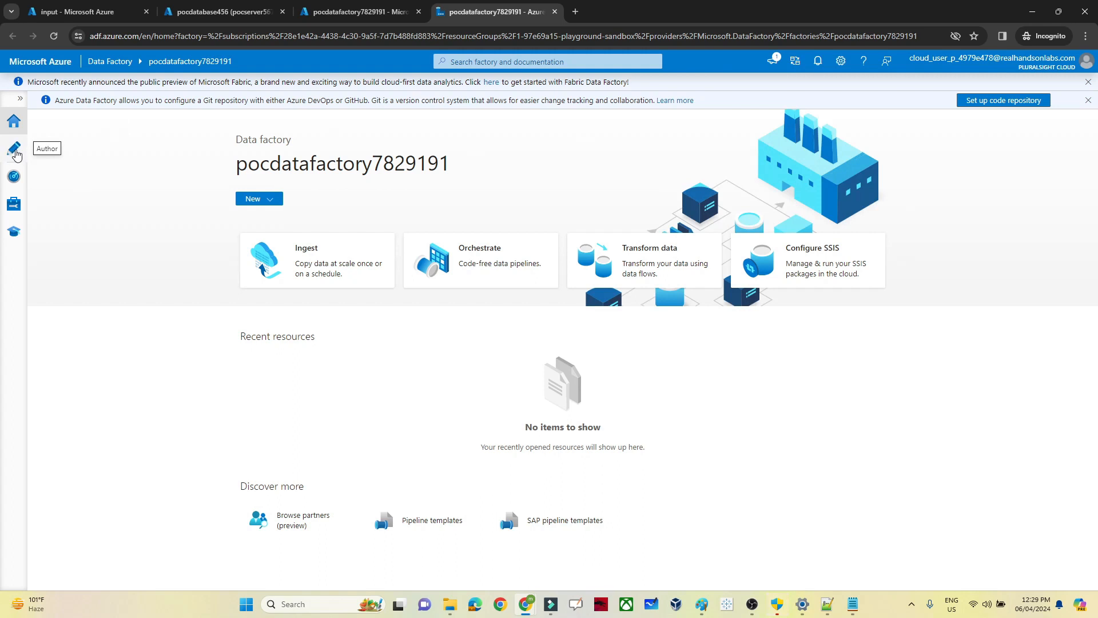
Step: Create a new pipeline in the Author workspace
left_click(15, 151)
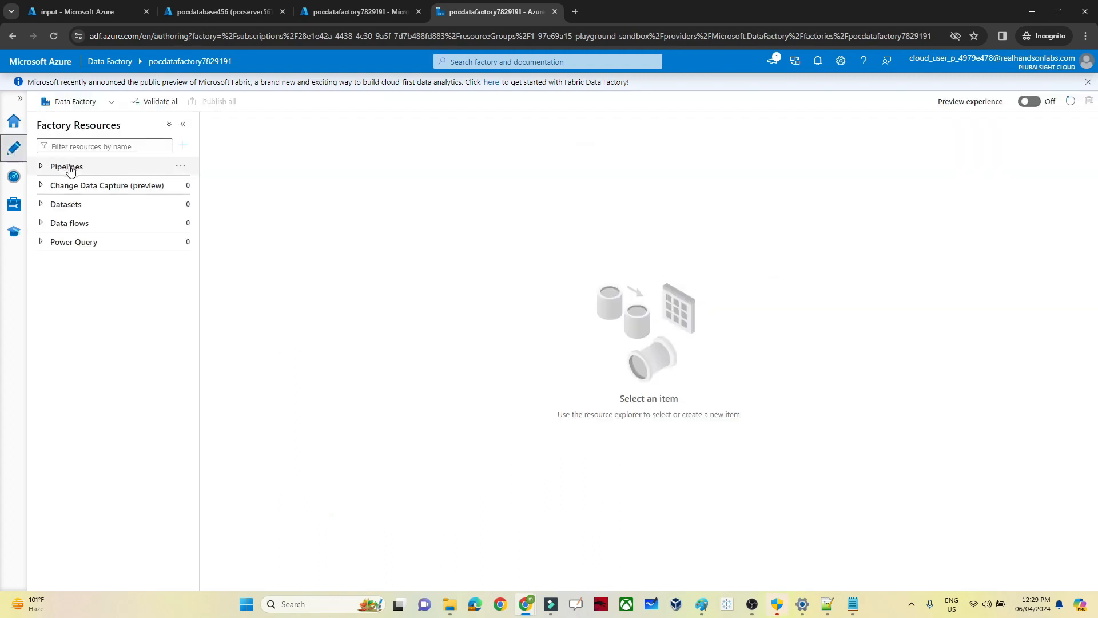
left_click(179, 167)
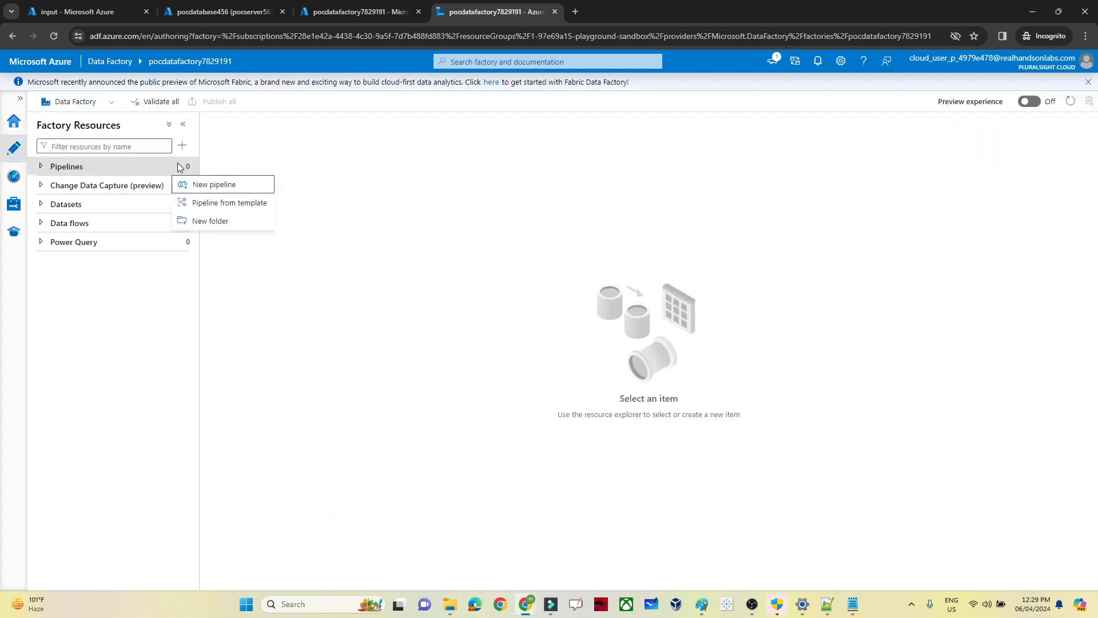
left_click(212, 185)
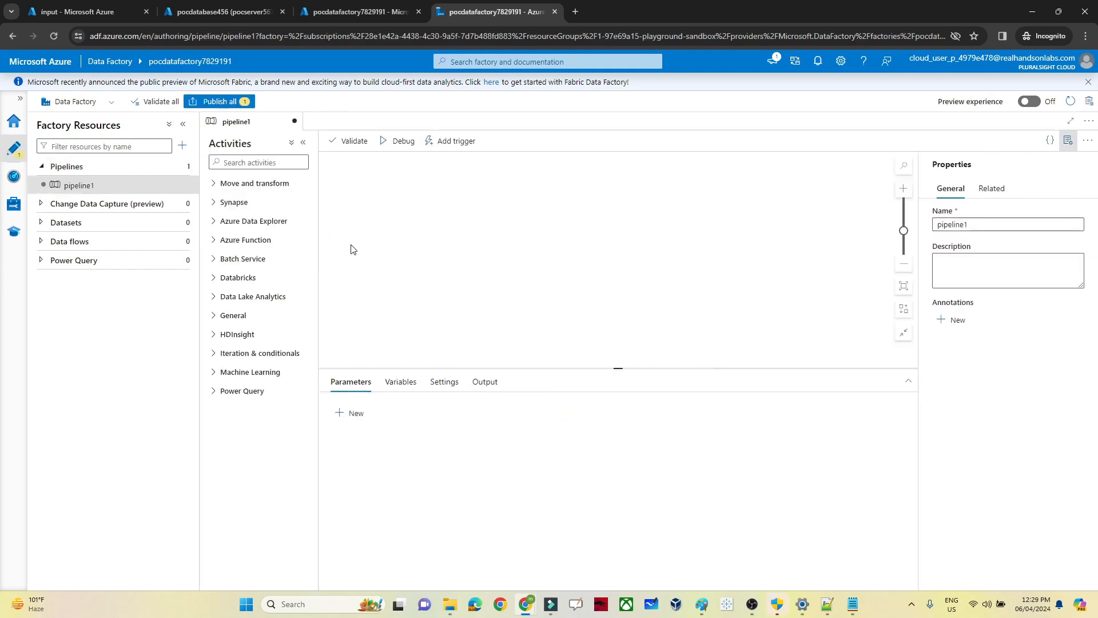
Step: Add a Copy data activity renamed 'blob to sql' and show its Source settings
left_click(214, 184)
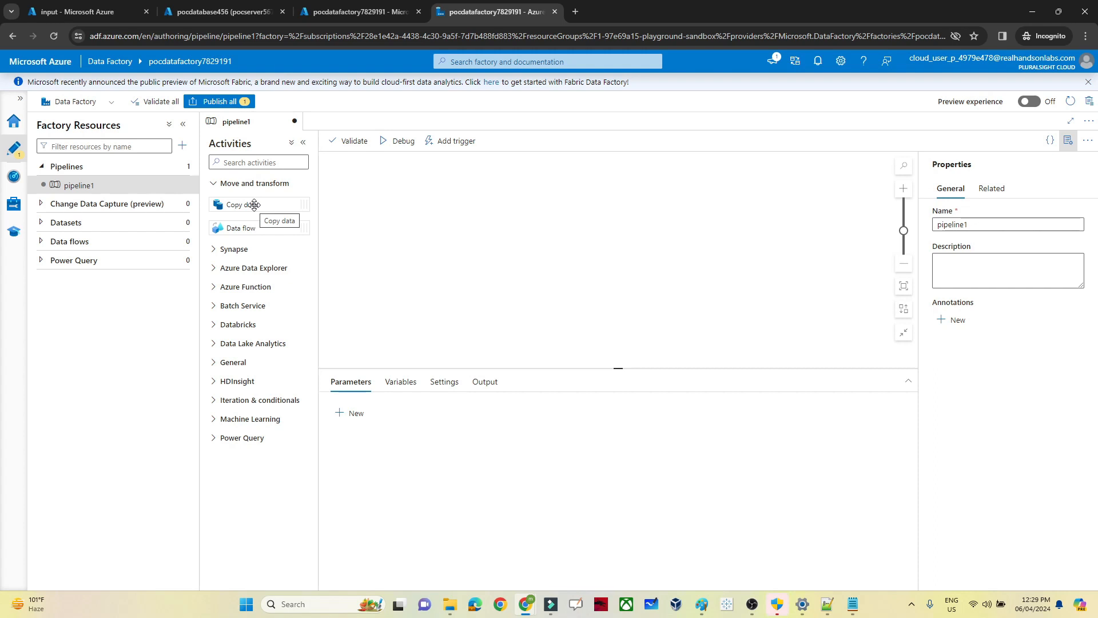
left_click_drag(254, 205, 561, 217)
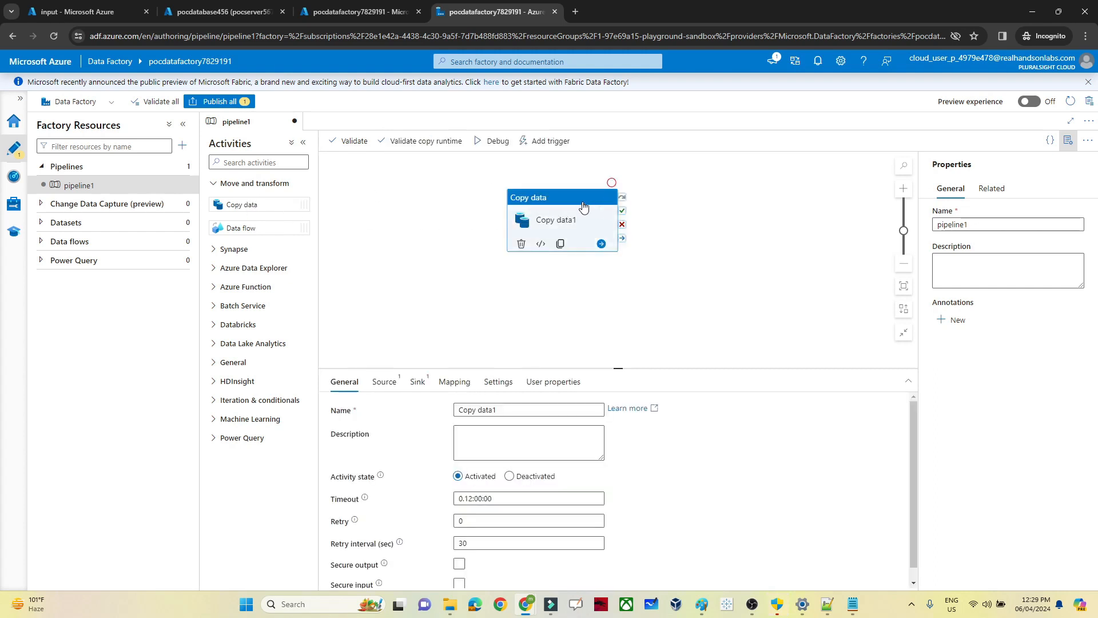
left_click_drag(504, 409, 449, 420)
type("blob to sql")
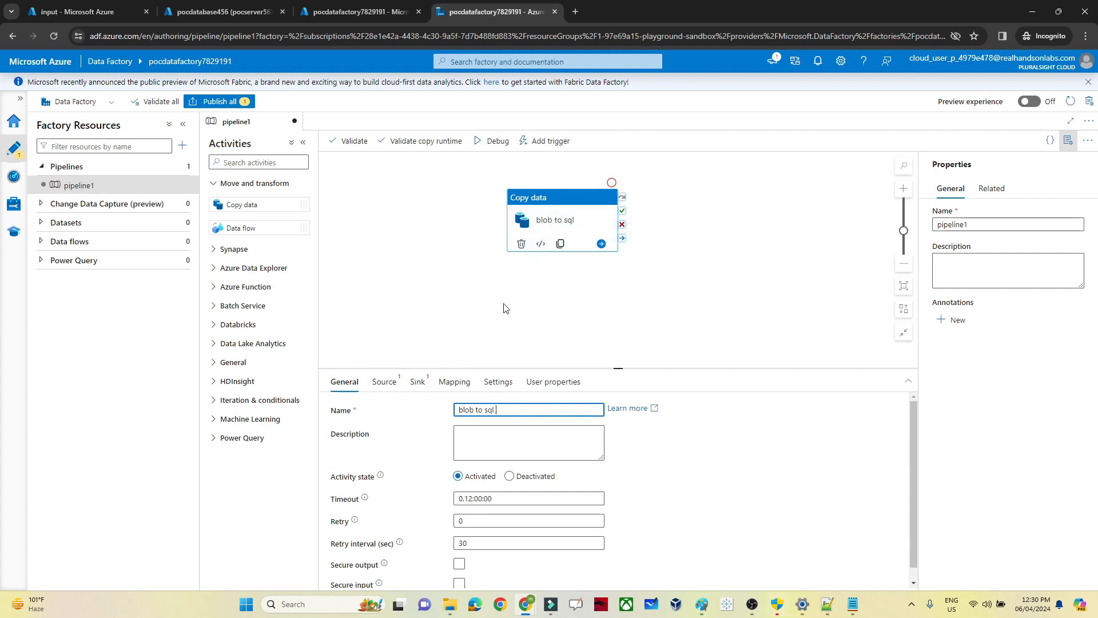
left_click(384, 384)
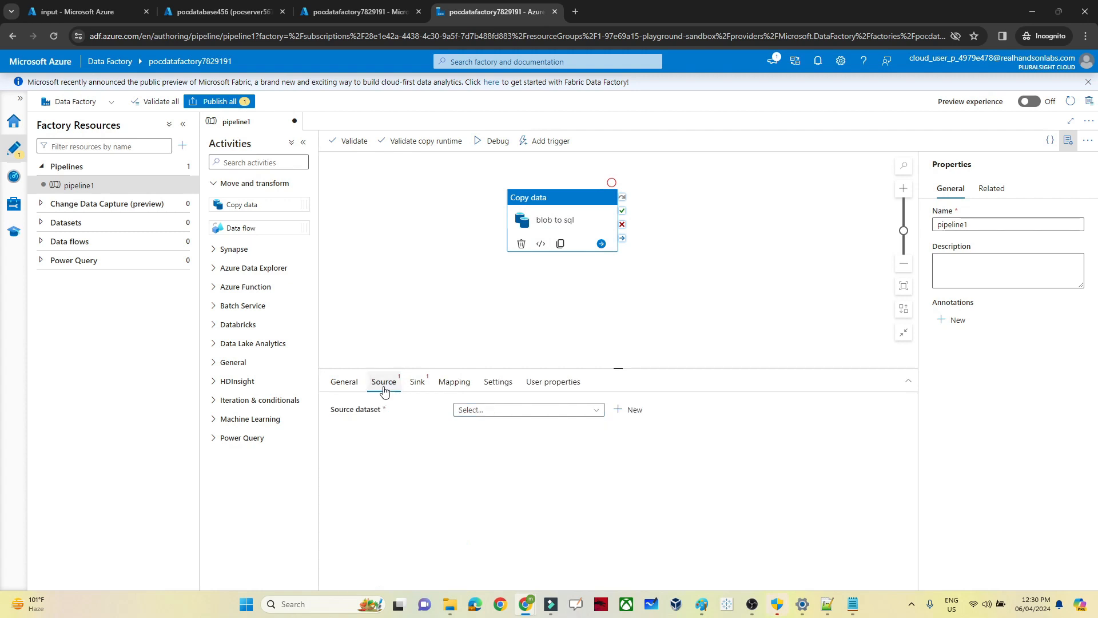
left_click(418, 385)
left_click(383, 386)
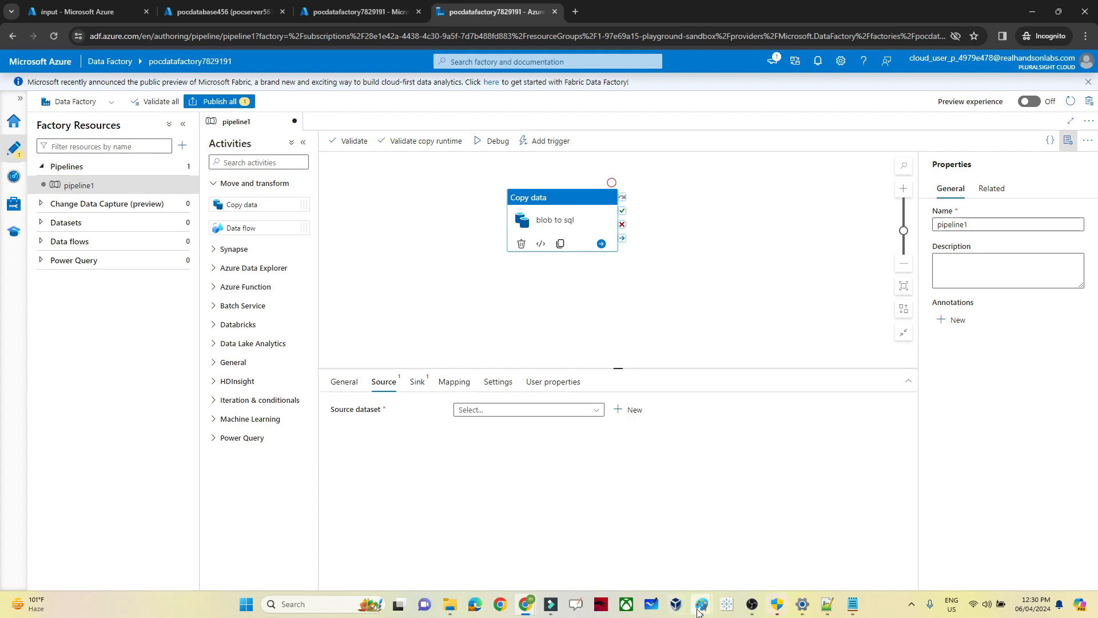
mouse_move(697, 611)
left_click(749, 535)
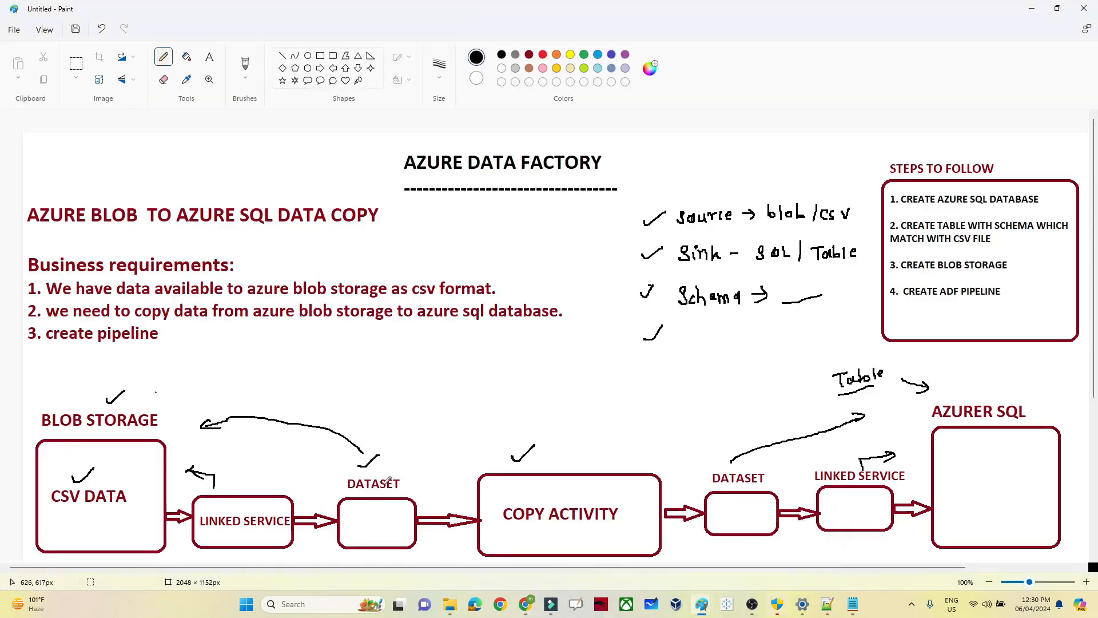
key("alt+Tab")
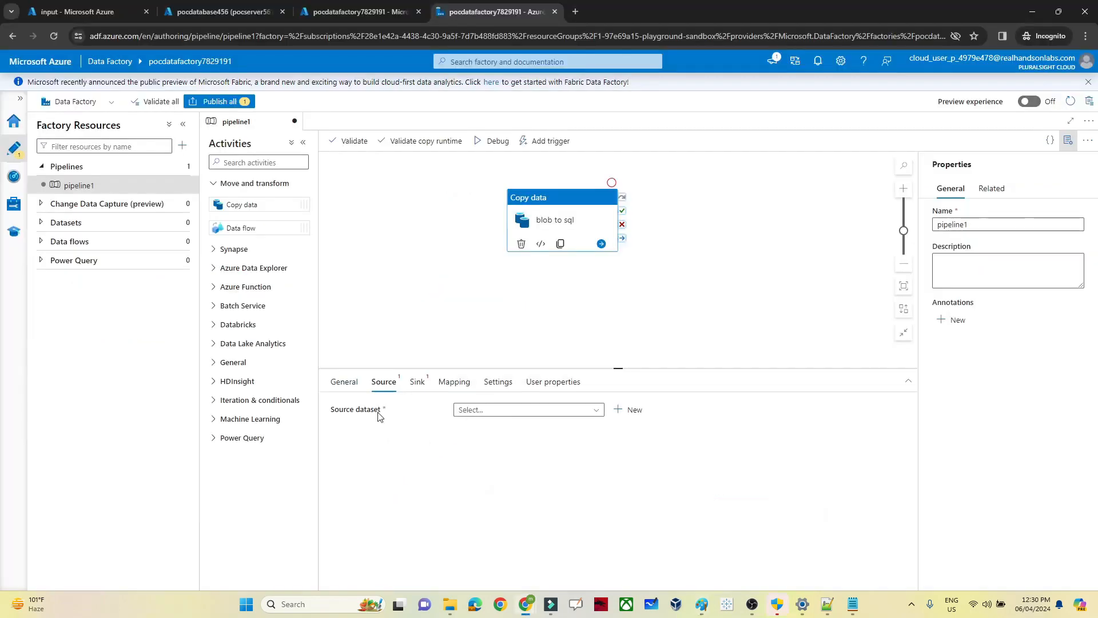
Step: Create source dataset DelimitedText1 on Azure Blob Storage and open the new linked service form AzureBlobStorage1
left_click(635, 409)
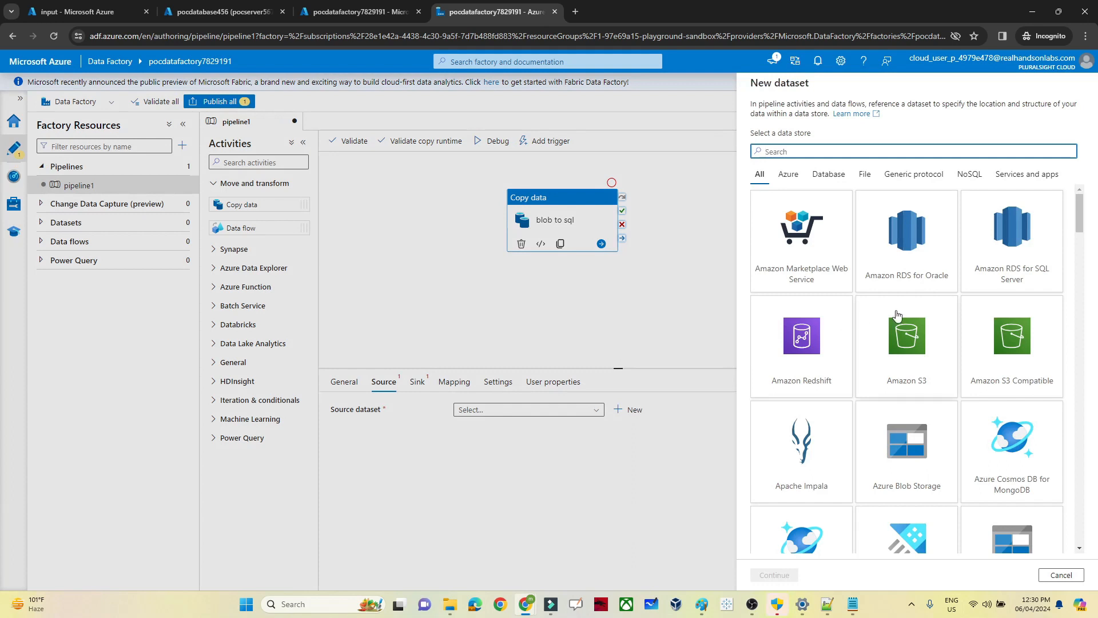
left_click_drag(1082, 220, 1060, 187)
left_click(847, 152)
type("blob")
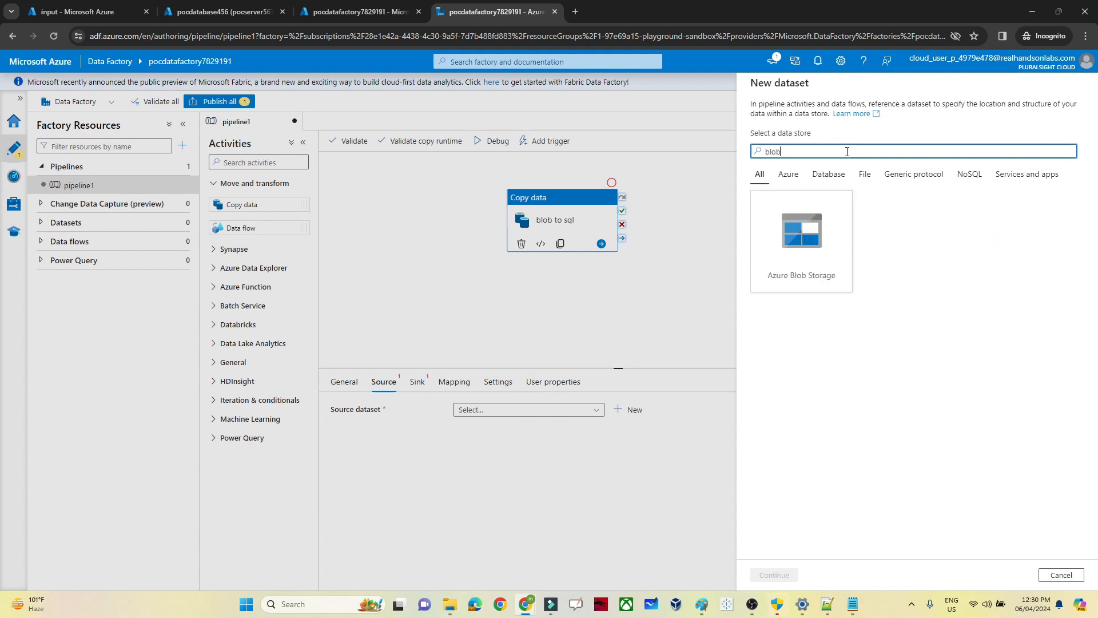
left_click(821, 263)
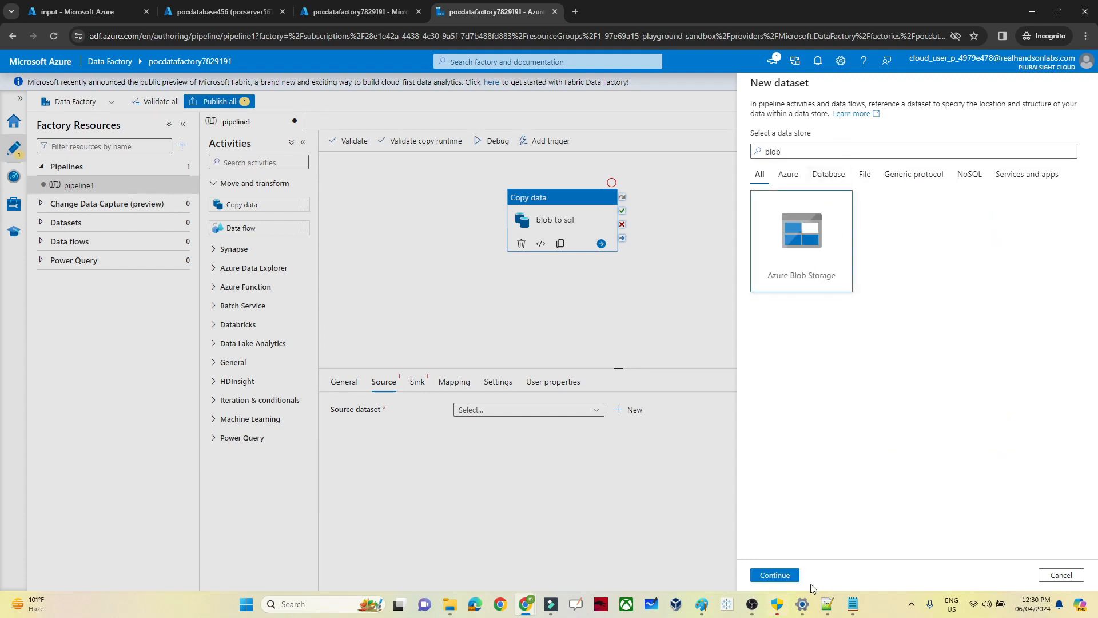
left_click(781, 576)
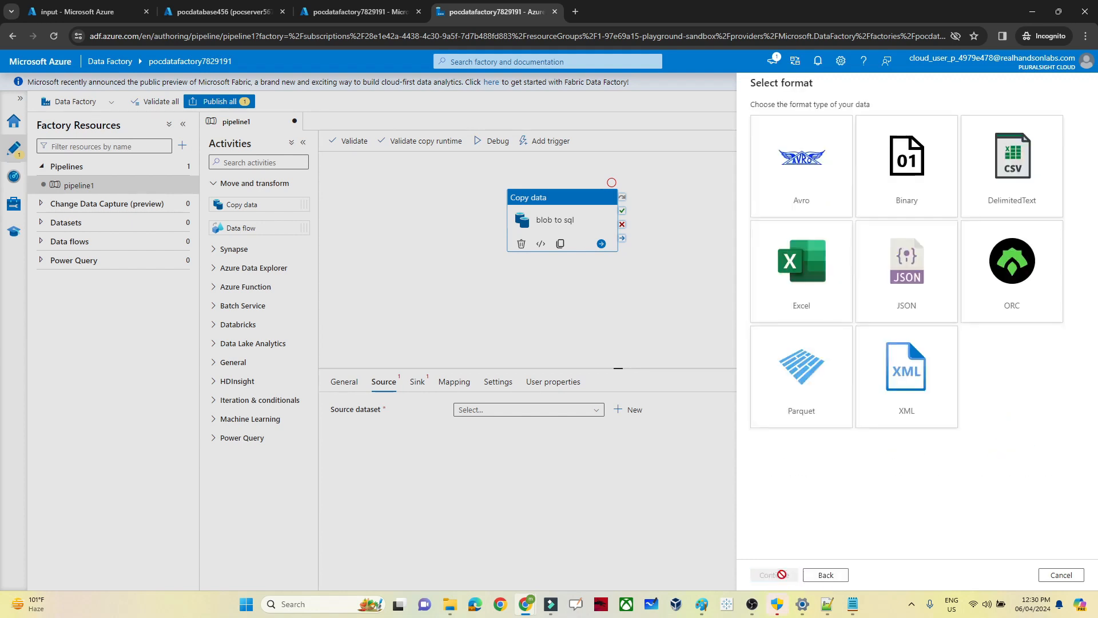
left_click(978, 194)
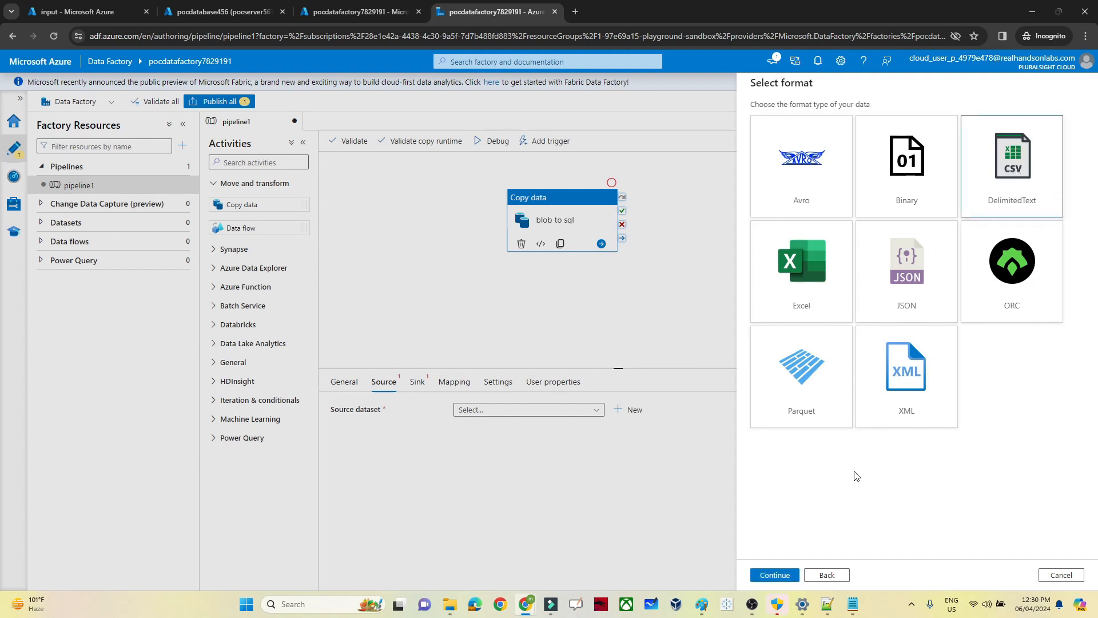
left_click(775, 575)
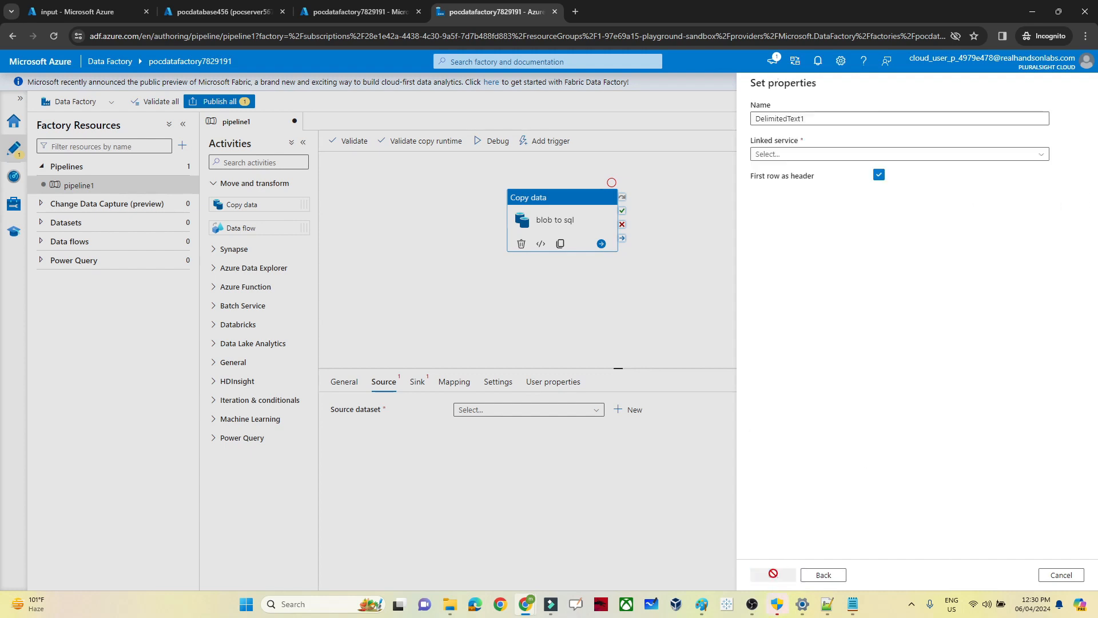
left_click(785, 155)
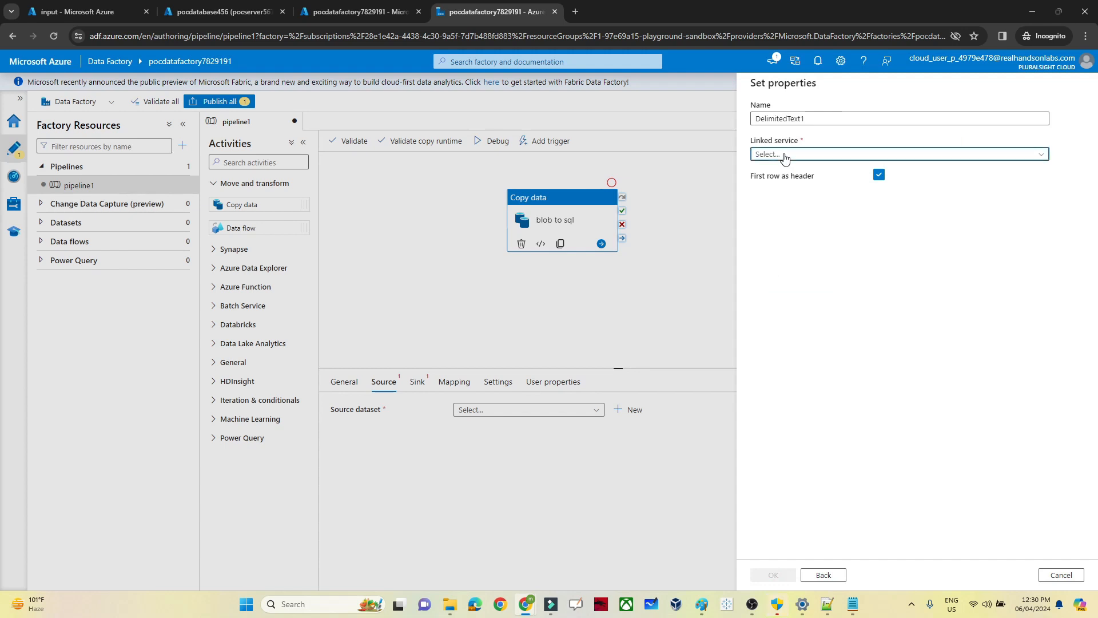
left_click(781, 196)
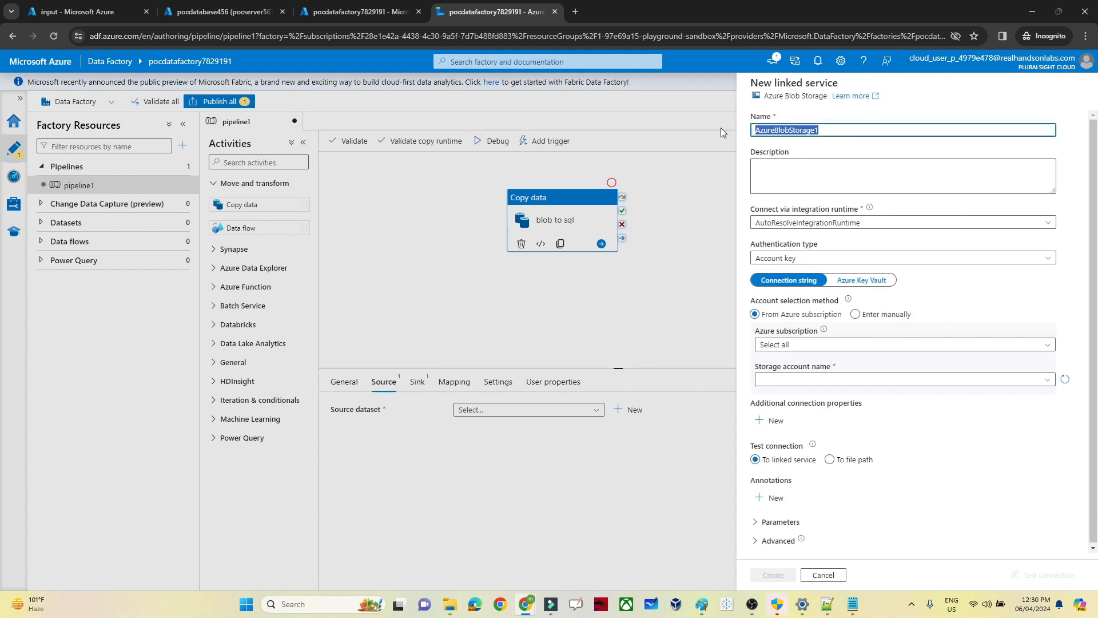
Step: Create linked service bloblinkedservice on the lab subscription's pocblob78299 account after a successful connection test
type("bloblinkedservice")
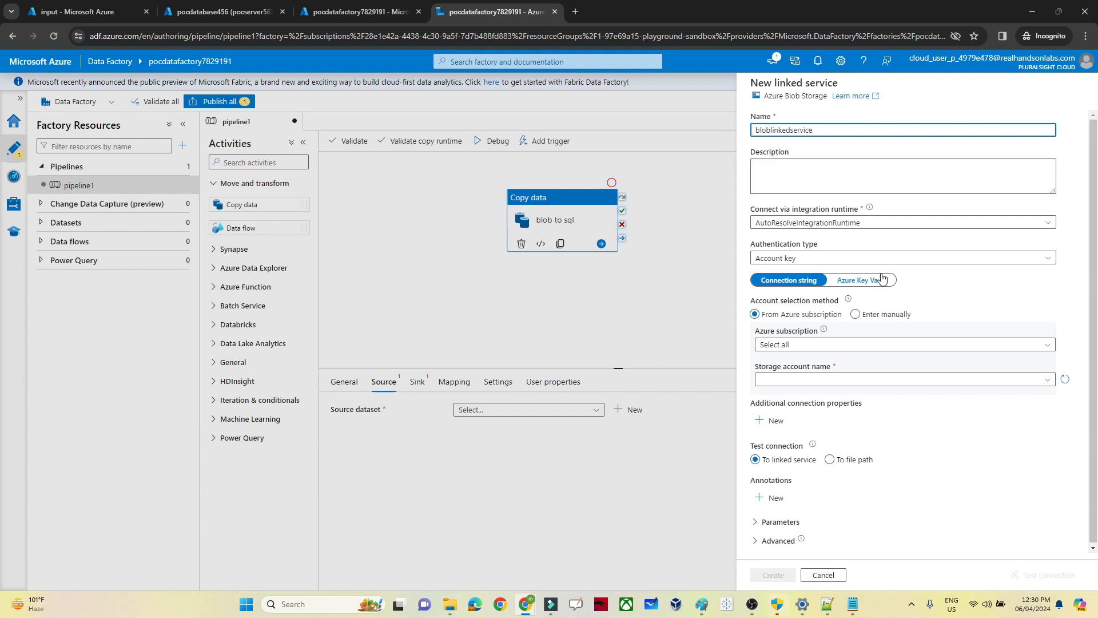
left_click(867, 304)
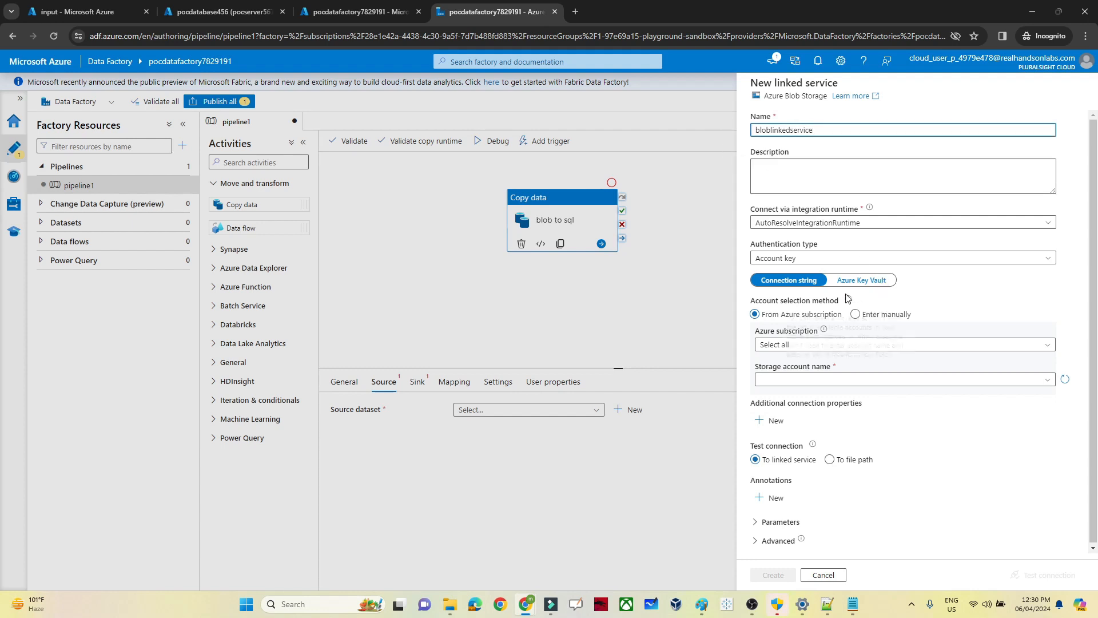
left_click(812, 346)
left_click(778, 379)
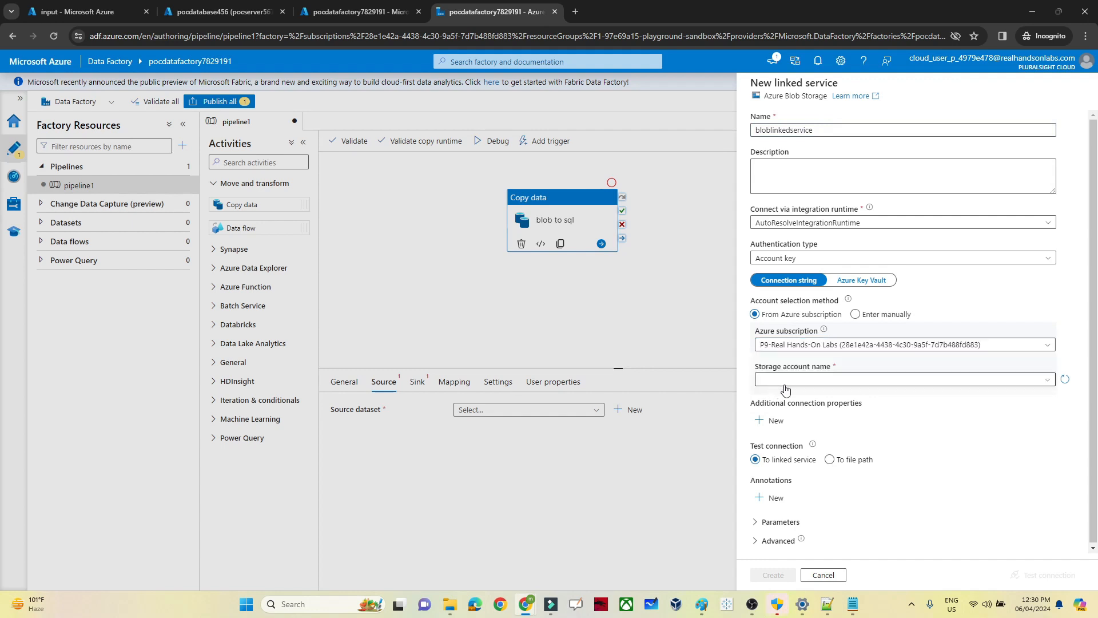
left_click(792, 394)
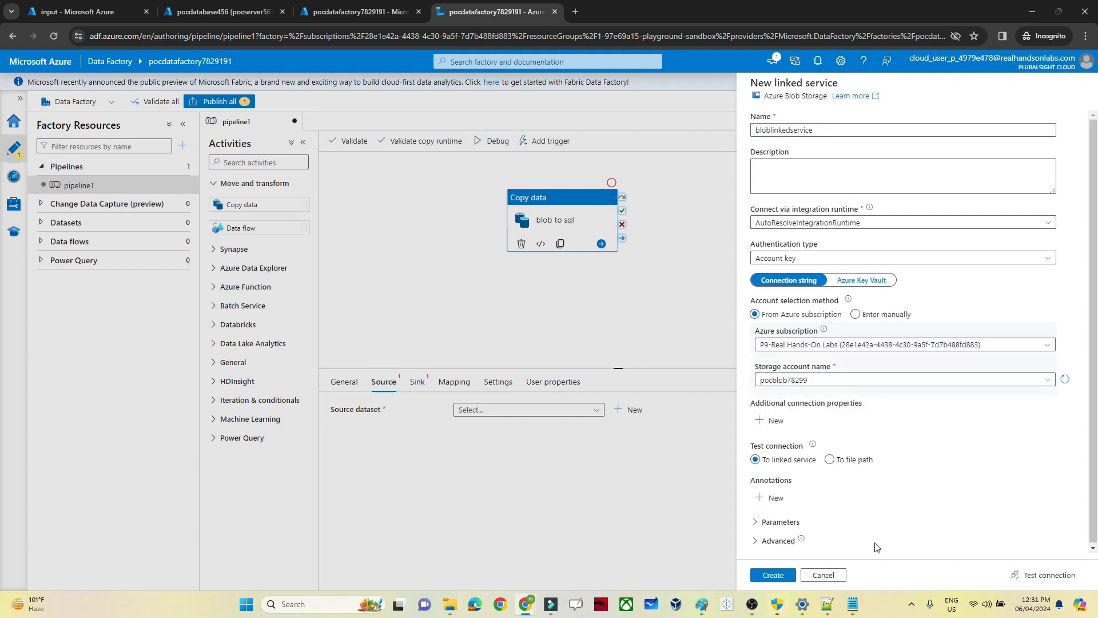
left_click(1033, 576)
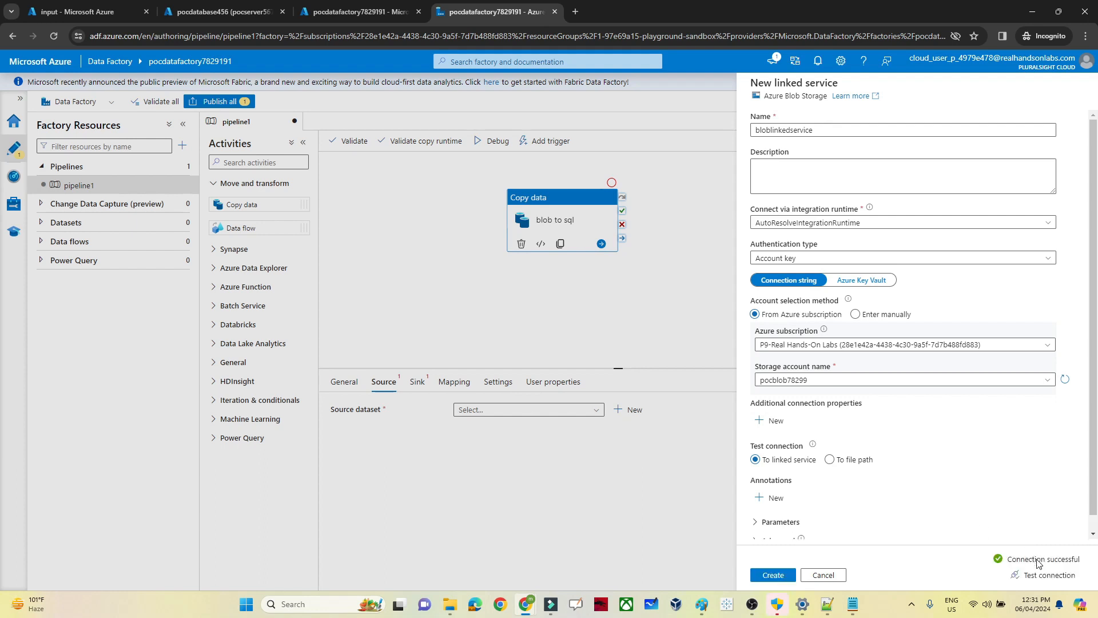
left_click(778, 576)
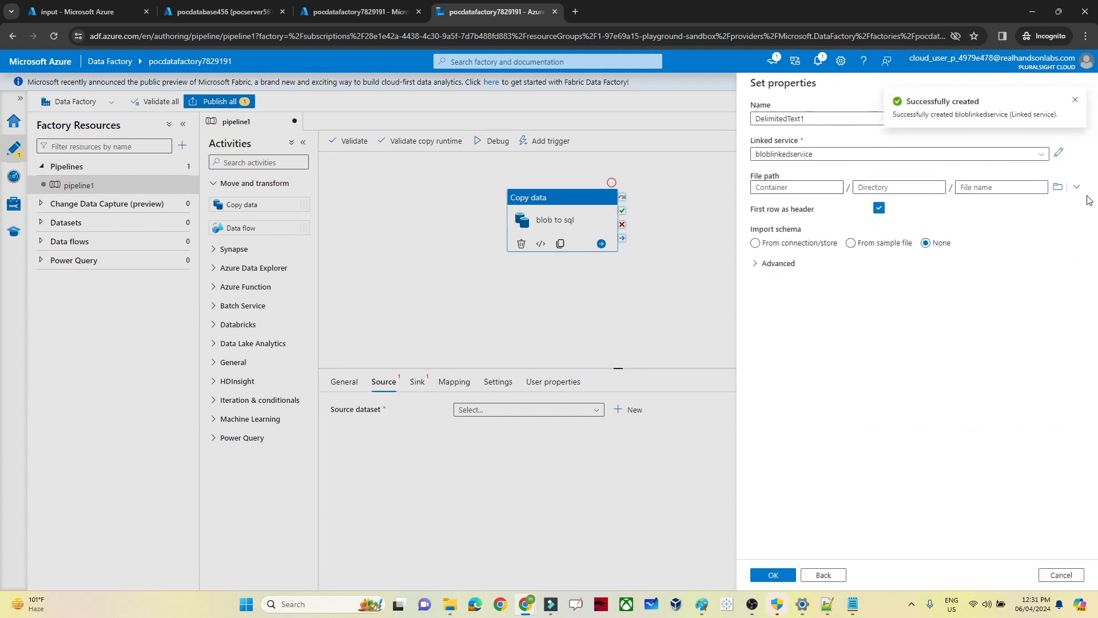
Step: Set DelimitedText1's file path to input/emp_1.csv and confirm it as the source dataset
left_click(1058, 188)
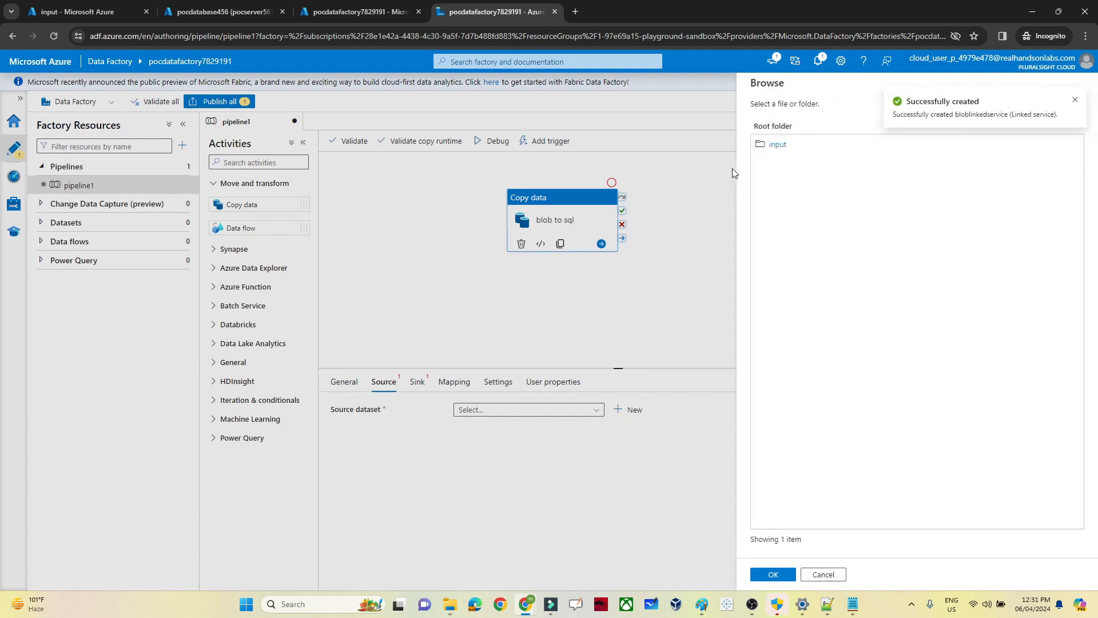
left_click(779, 145)
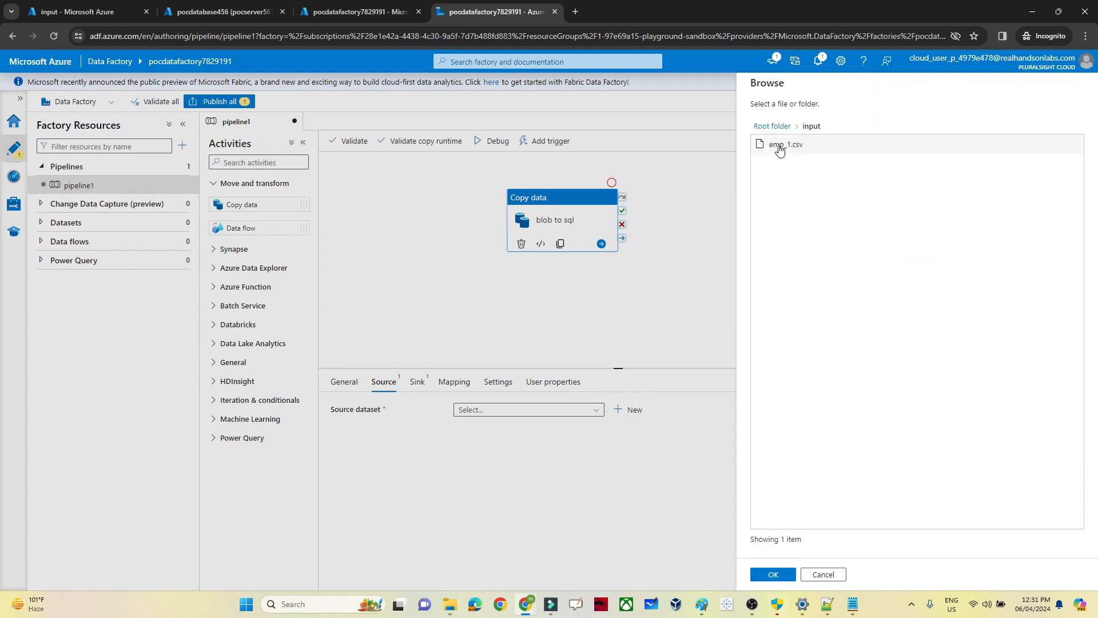
left_click(779, 148)
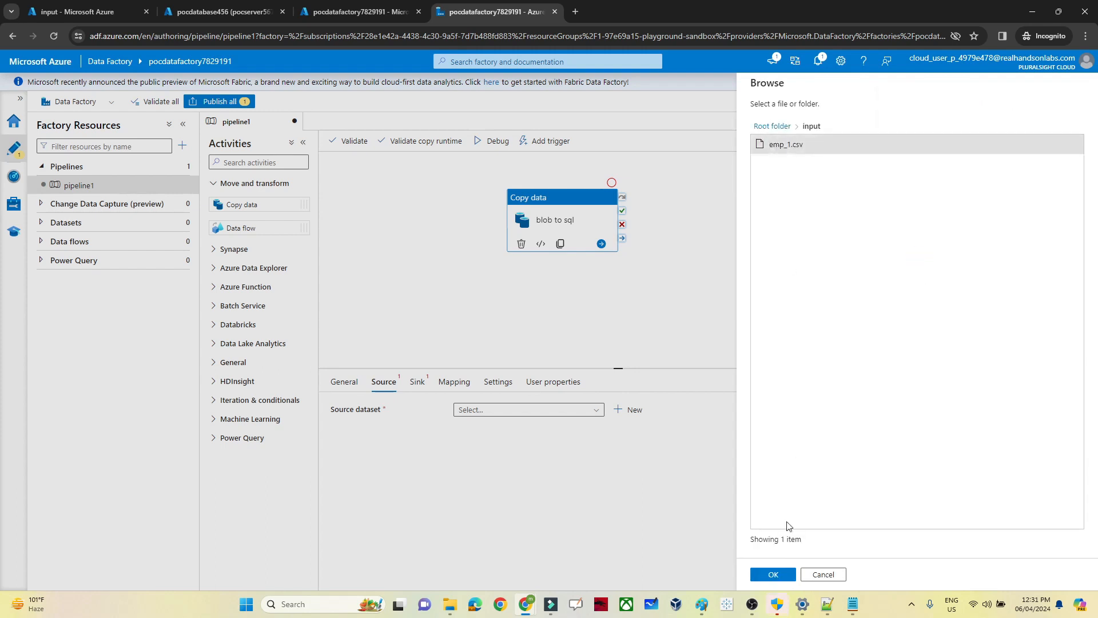
left_click(774, 575)
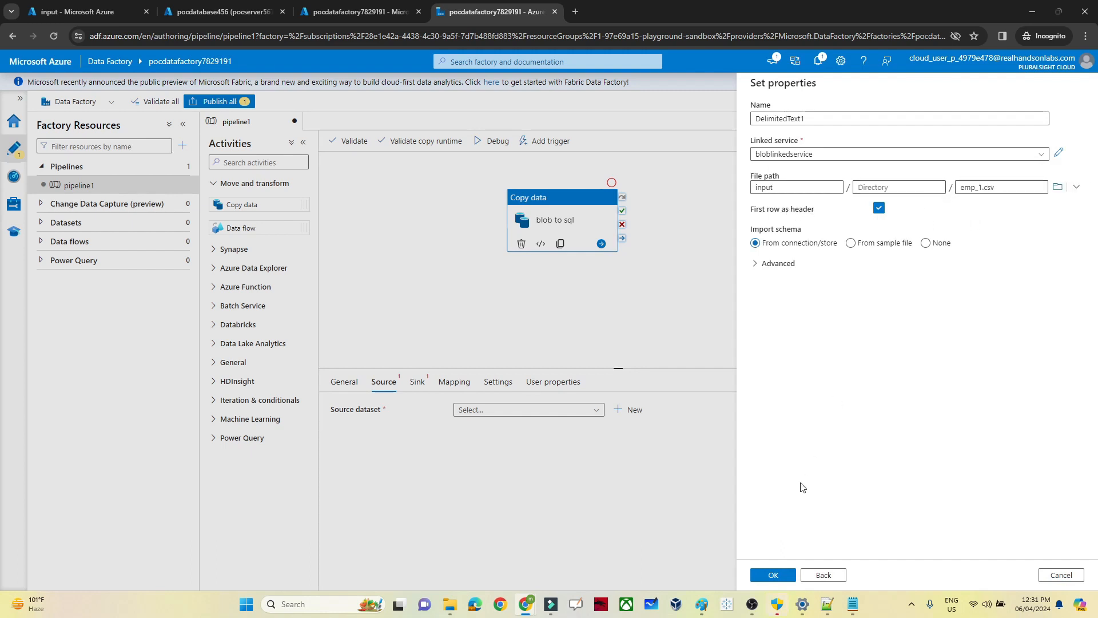
left_click(775, 582)
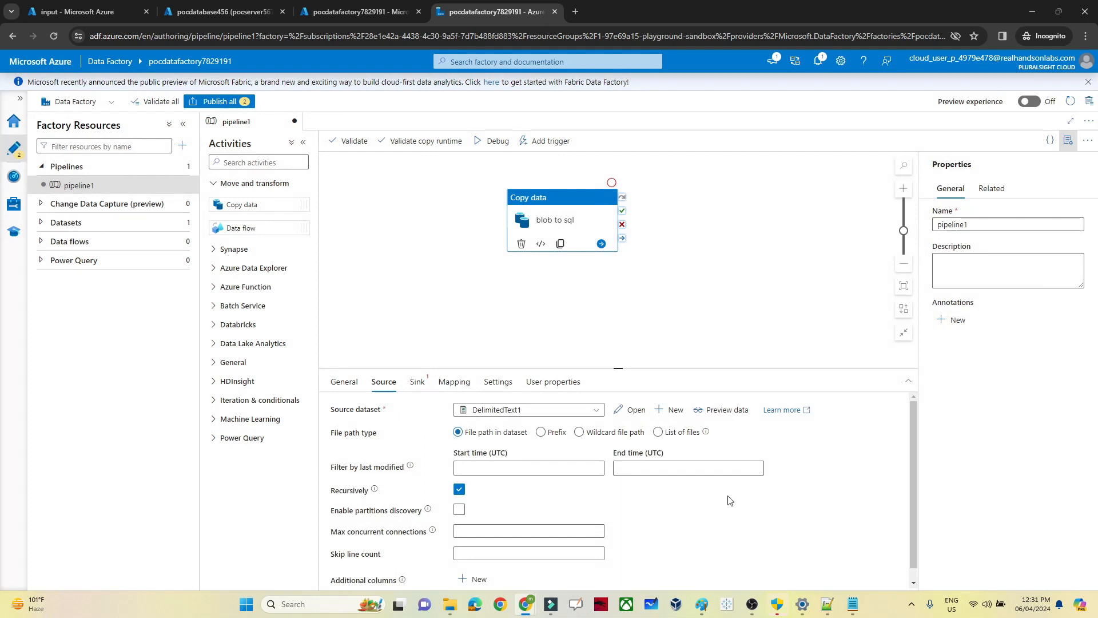
left_click(727, 410)
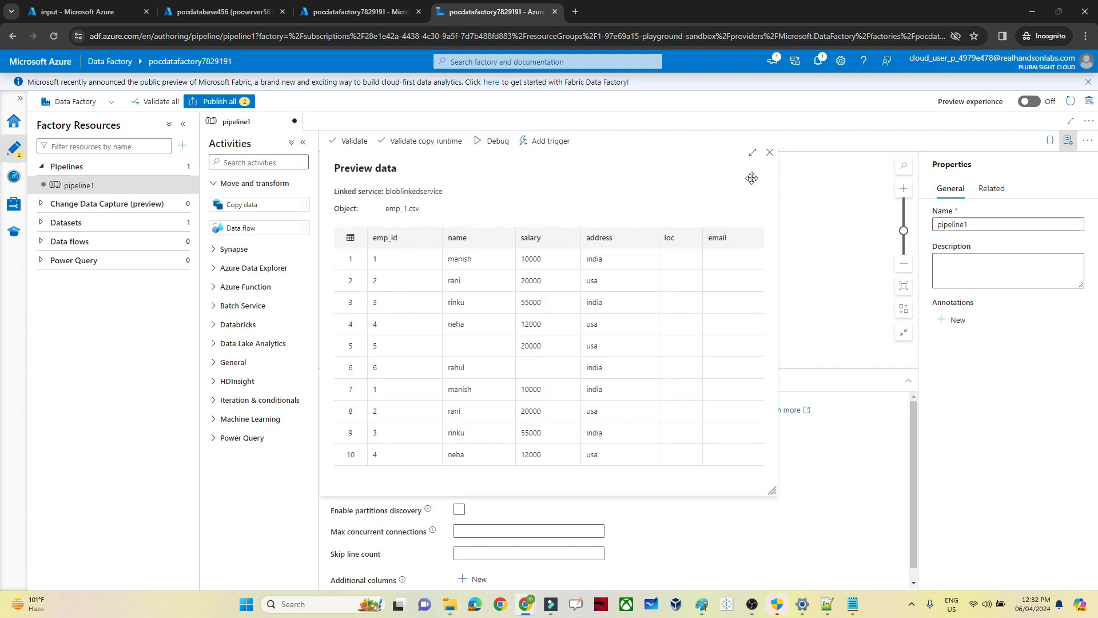
left_click(773, 152)
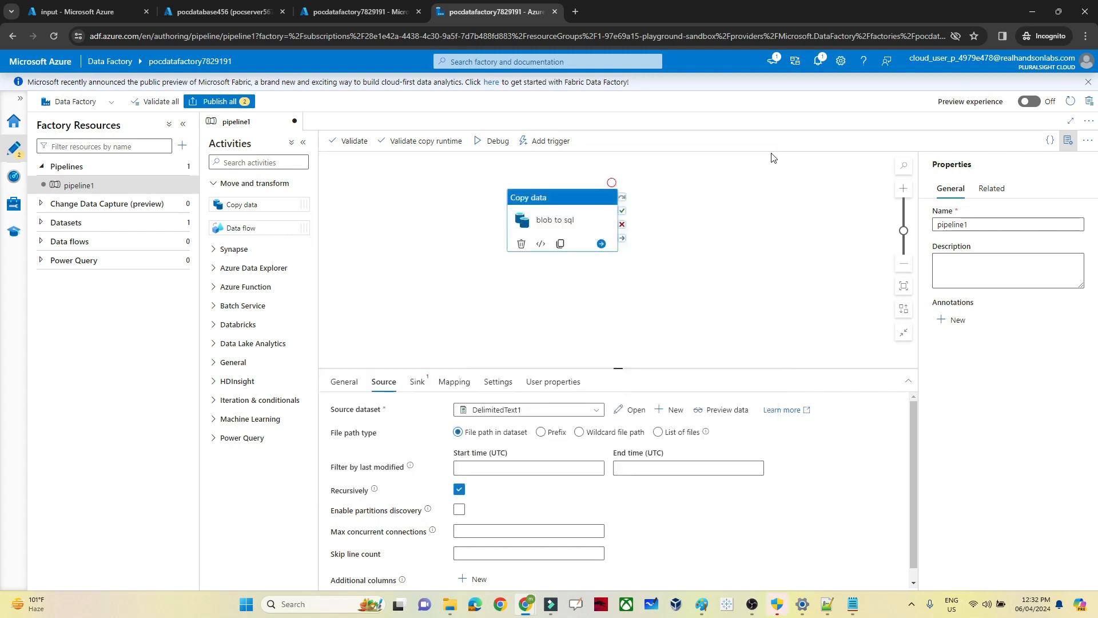
Step: Open the copy activity's Sink tab, check the Paint architecture diagram, and start a new sink dataset
left_click(417, 381)
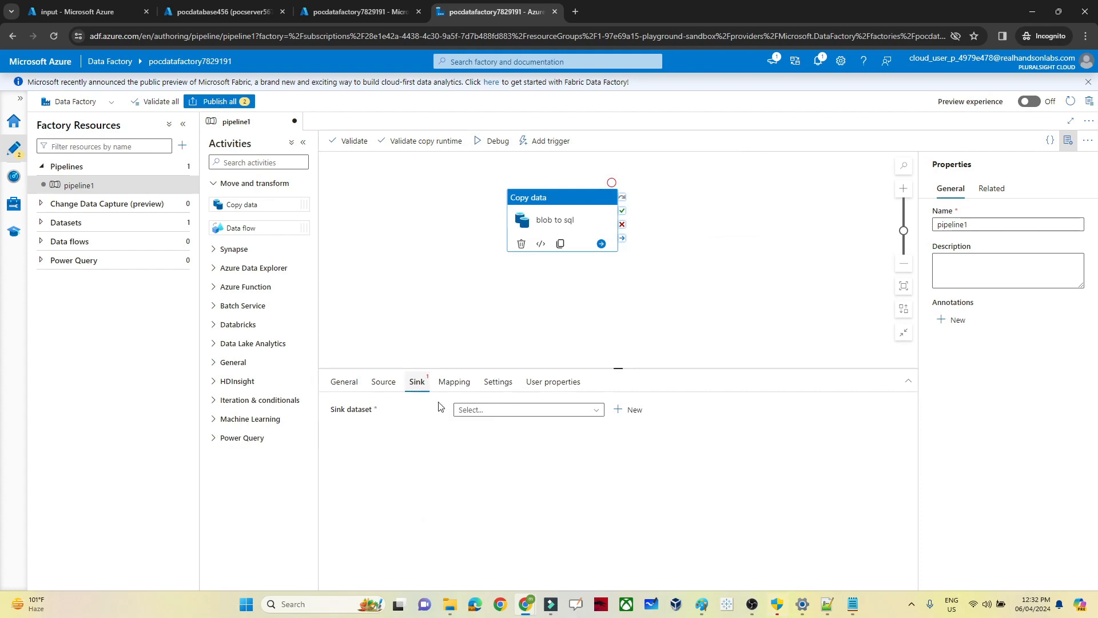
left_click(702, 605)
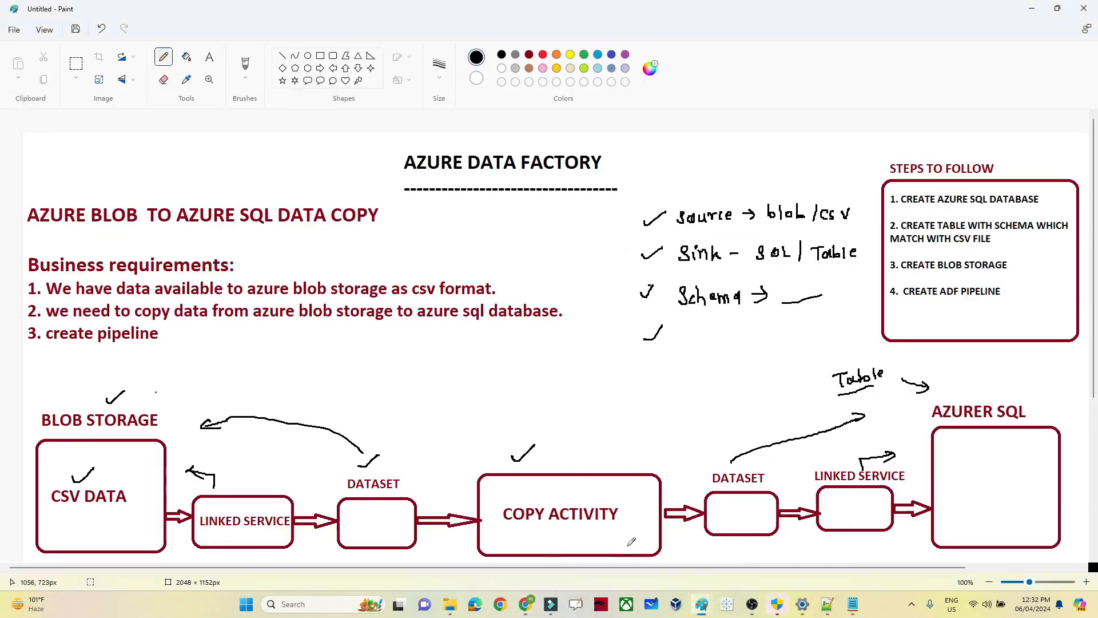
mouse_move(526, 604)
left_click(710, 544)
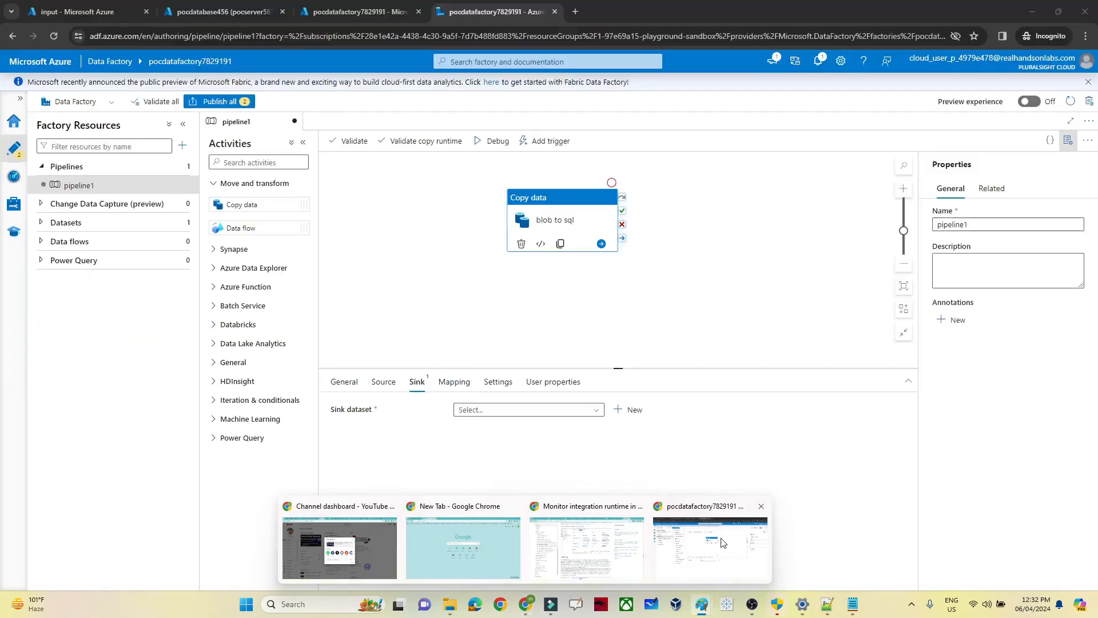
left_click(632, 412)
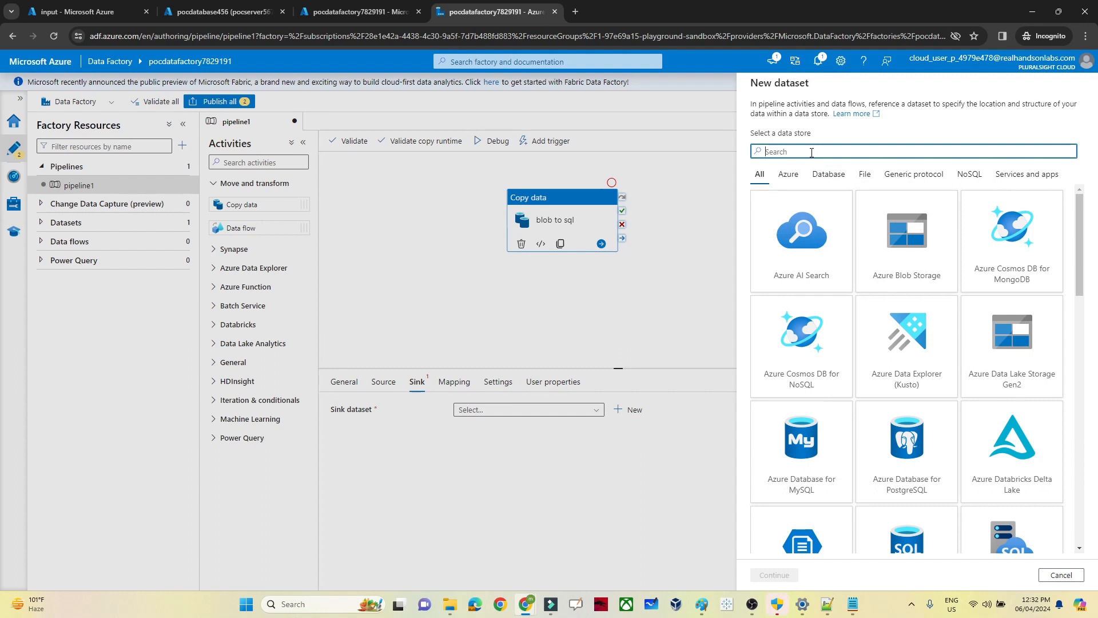
Step: Search 'sql d', pick Azure SQL Database for sink dataset AzureSqlTable1, and list its linked services
type("sql data")
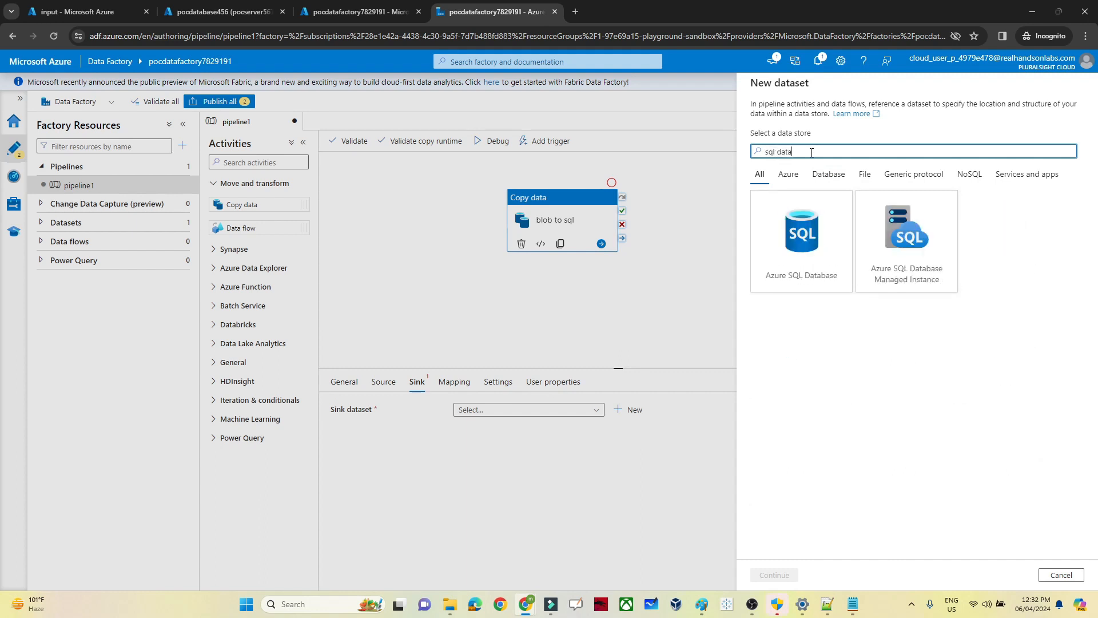
left_click(798, 261)
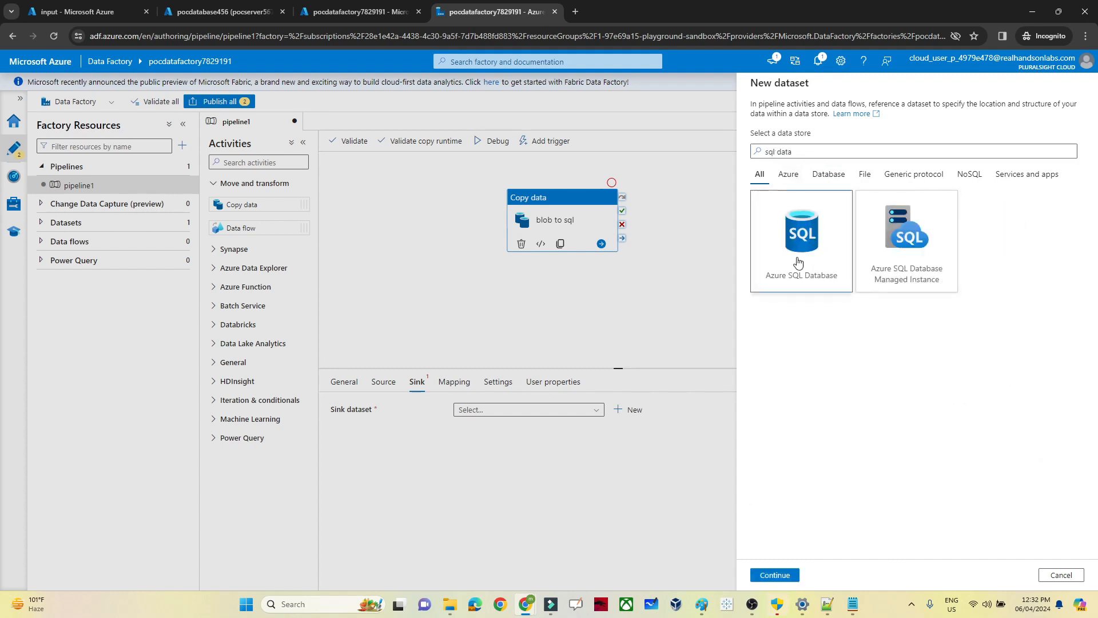
left_click(775, 575)
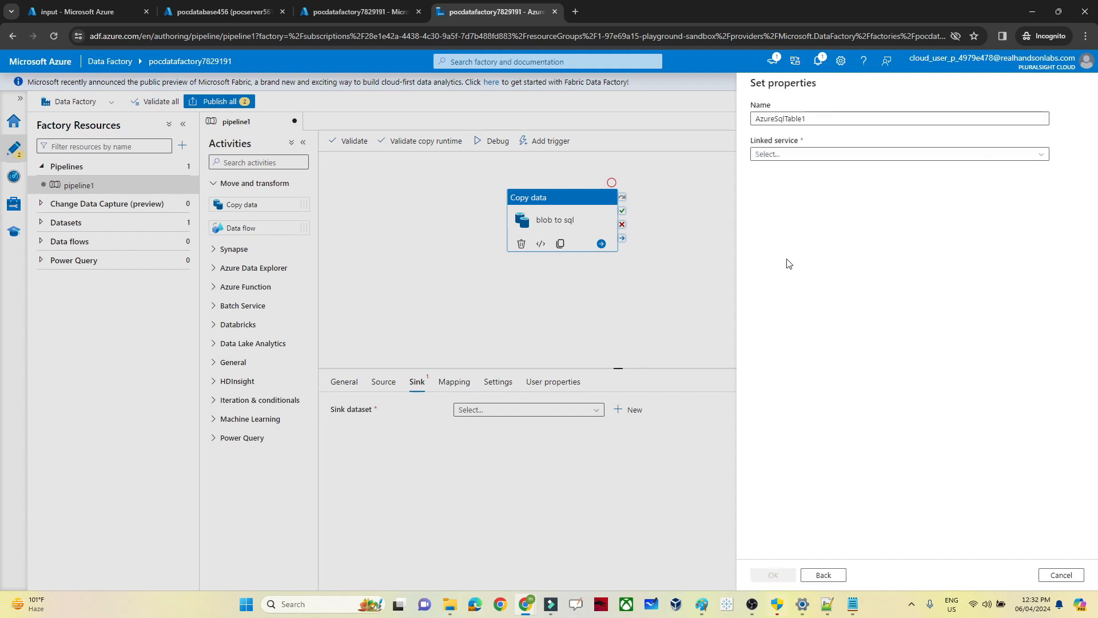
left_click(789, 155)
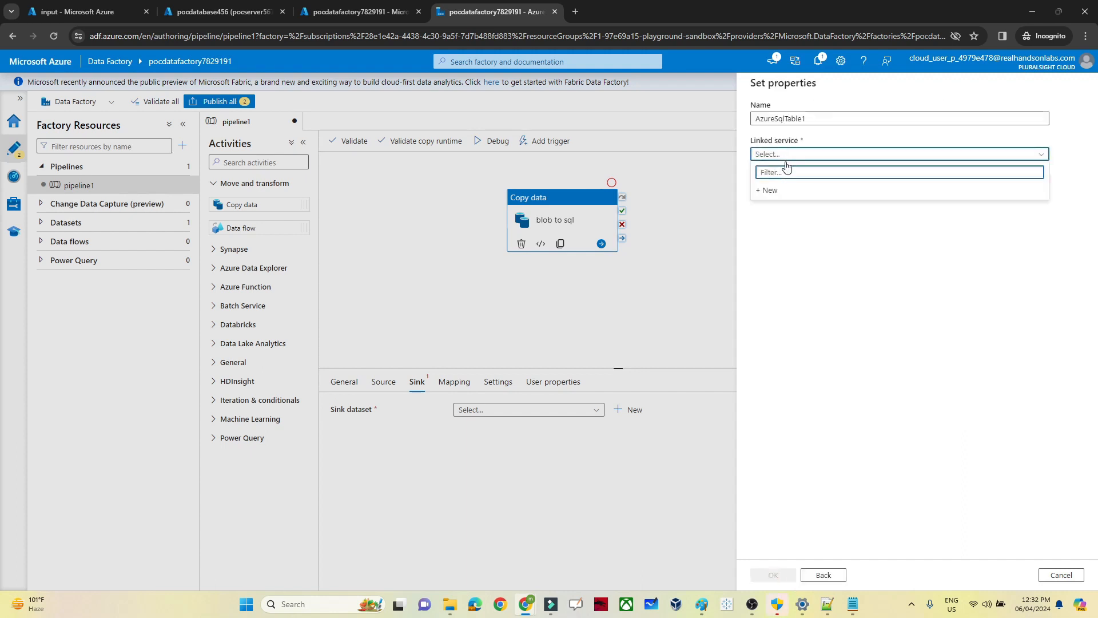
Step: Start a new linked service on the P9-Real Hands-On Labs subscription, server pocserver5678788, database pocdatabase456
left_click(772, 189)
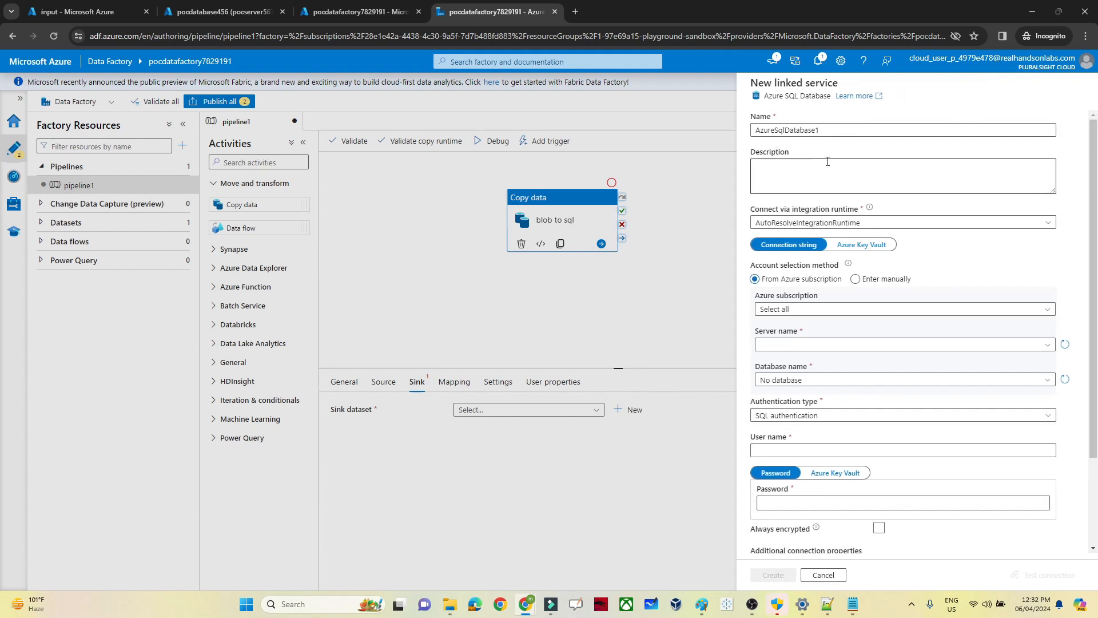
left_click(781, 312)
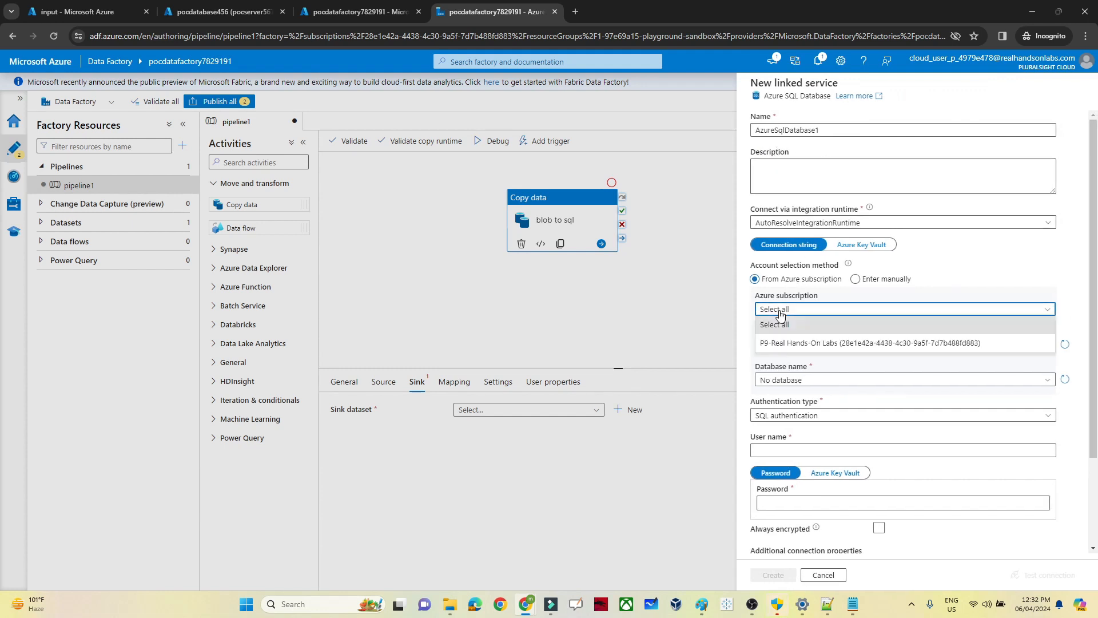
left_click(792, 344)
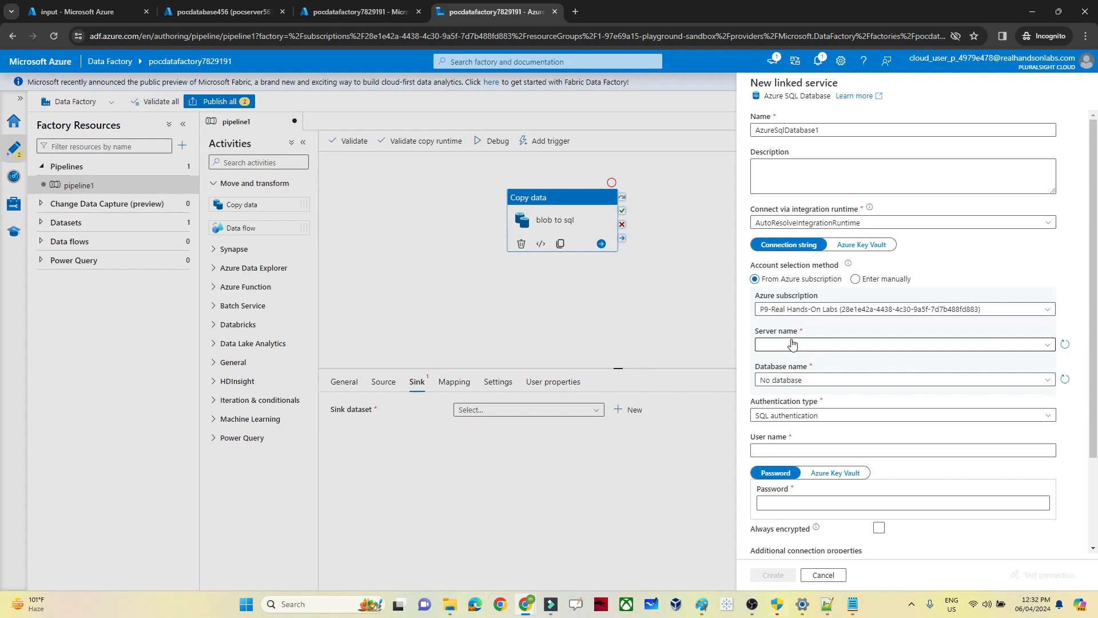
left_click(792, 343)
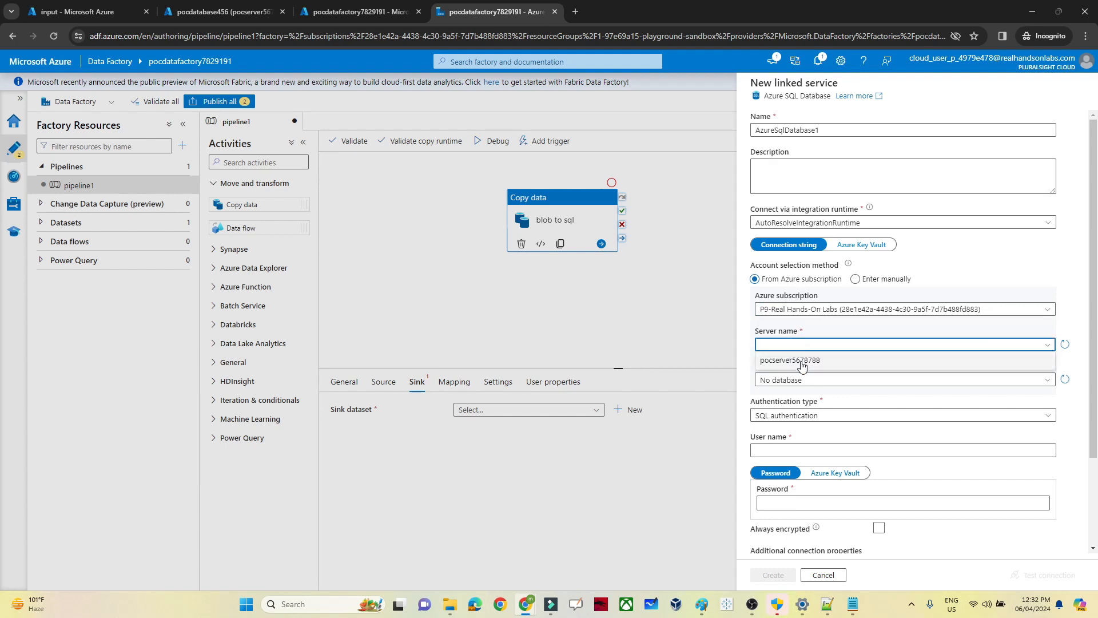
left_click(801, 360)
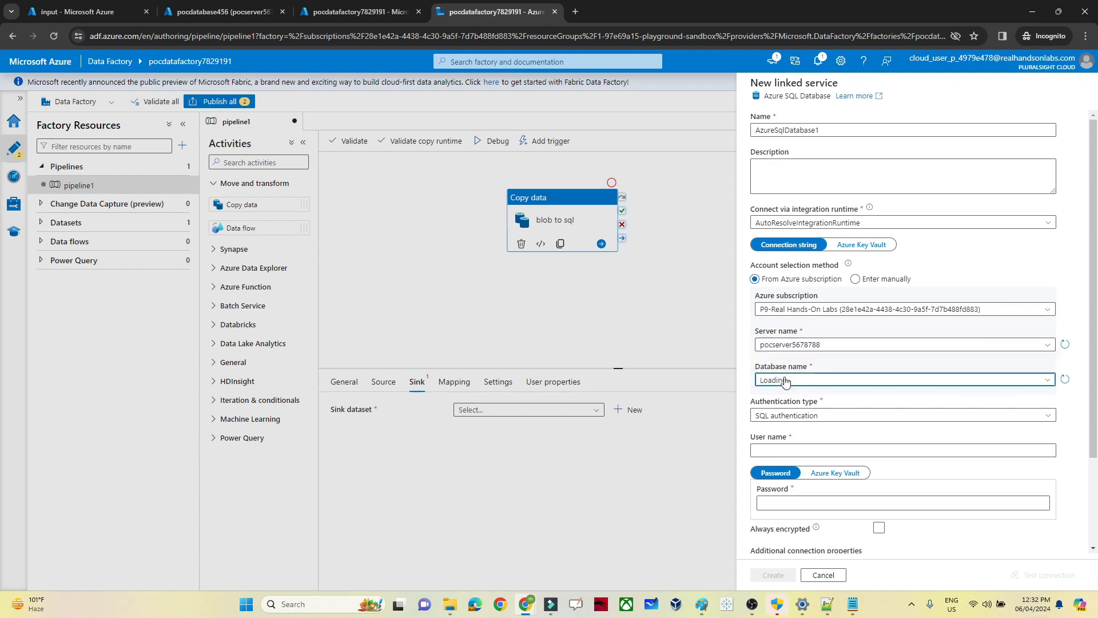
left_click(786, 380)
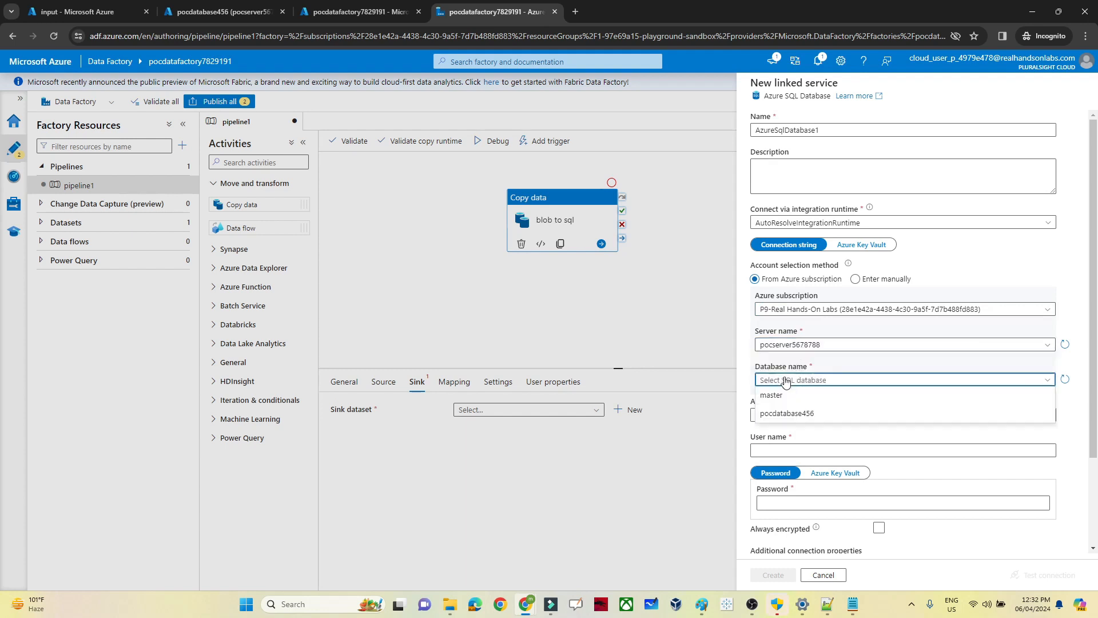
left_click(791, 417)
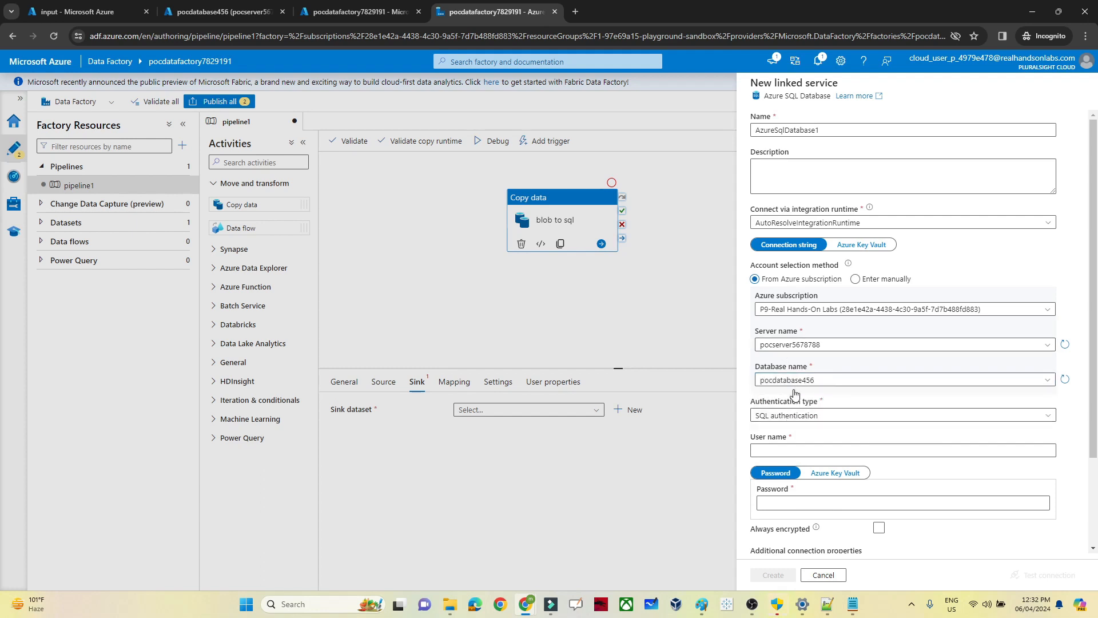
Step: Enter the SQL login name and password, test the connection, and create AzureSqlDatabase1
left_click(772, 448)
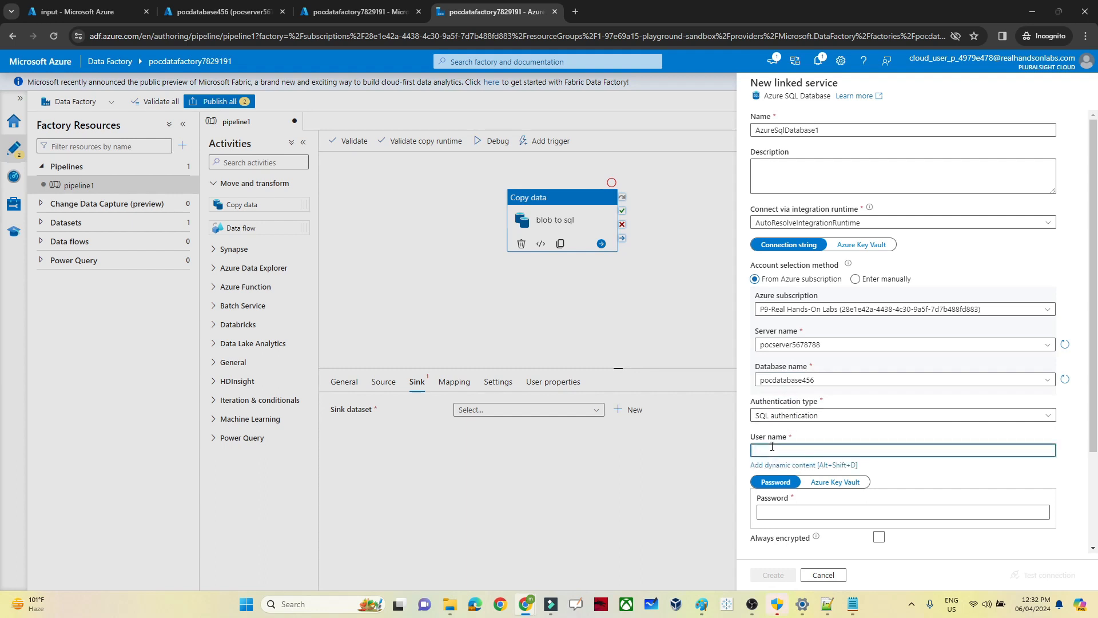
left_click(777, 514)
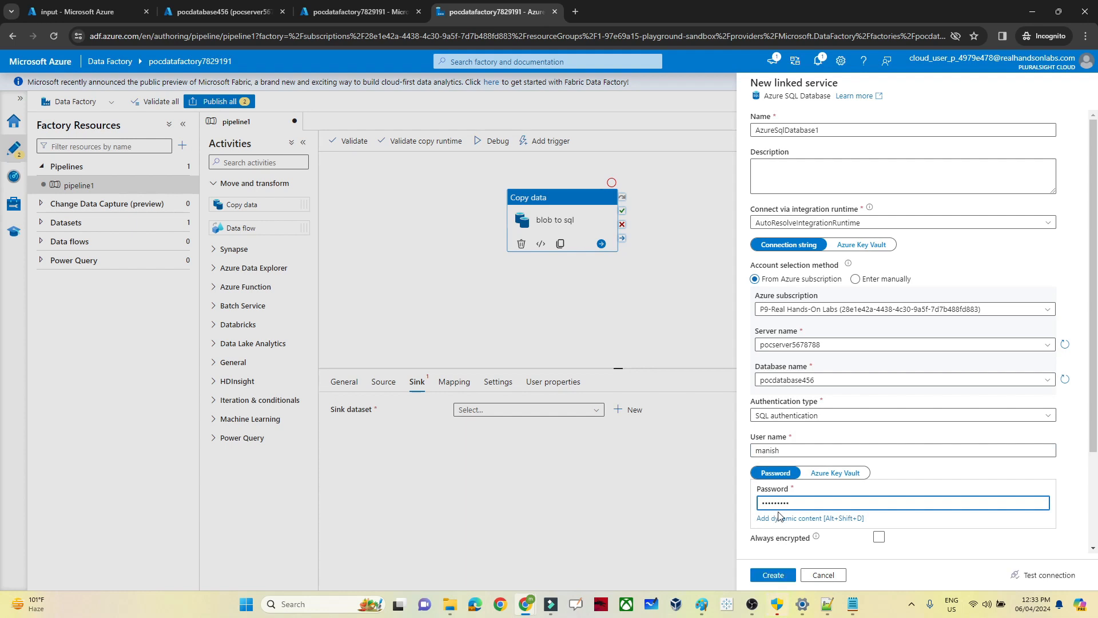
left_click(1054, 577)
left_click(1055, 580)
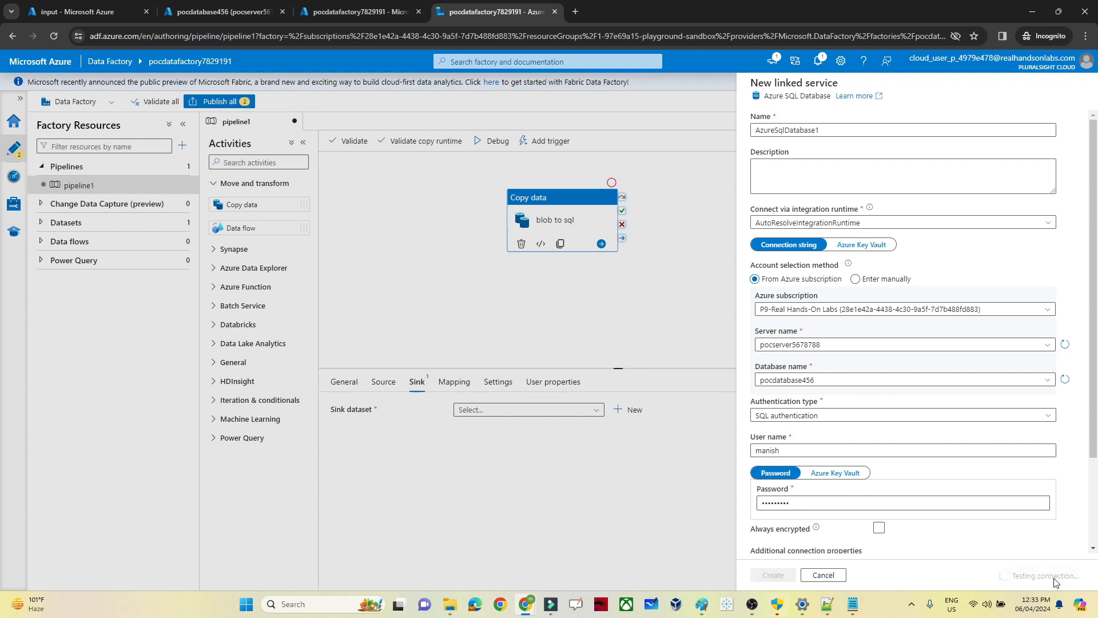
scroll(1094, 536, "down", 2)
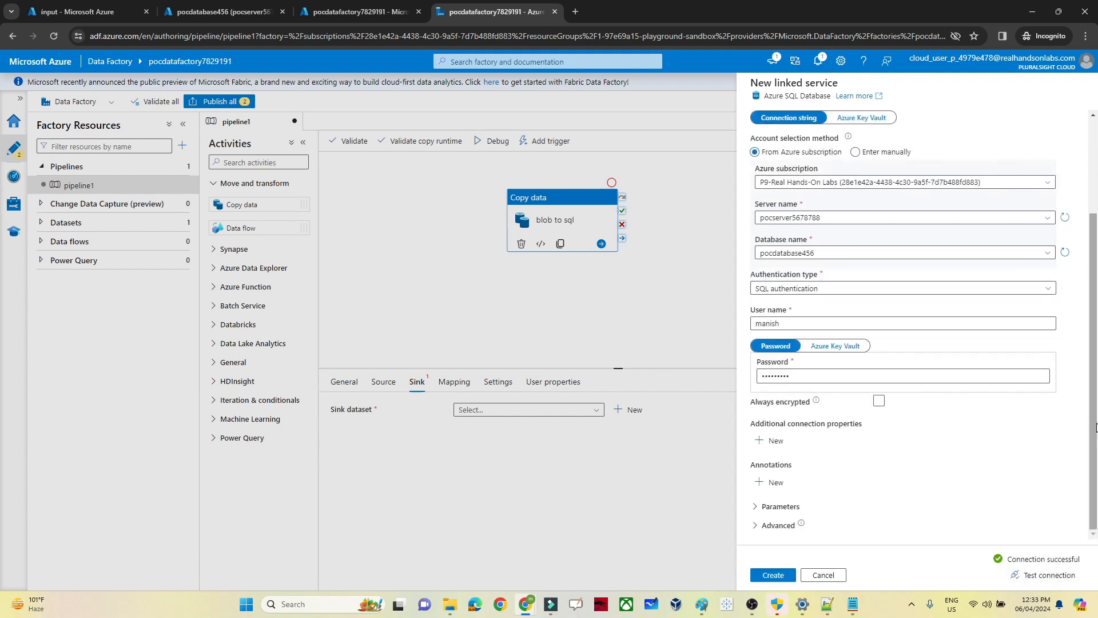
scroll(1096, 426, "up", 4)
scroll(1096, 426, "down", 4)
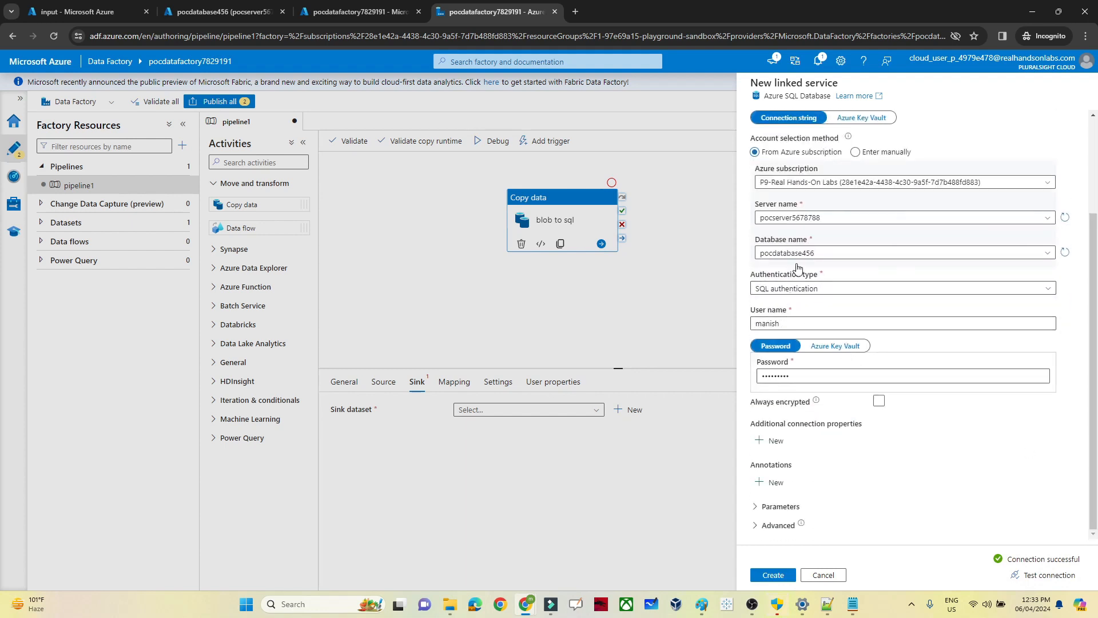
left_click(778, 578)
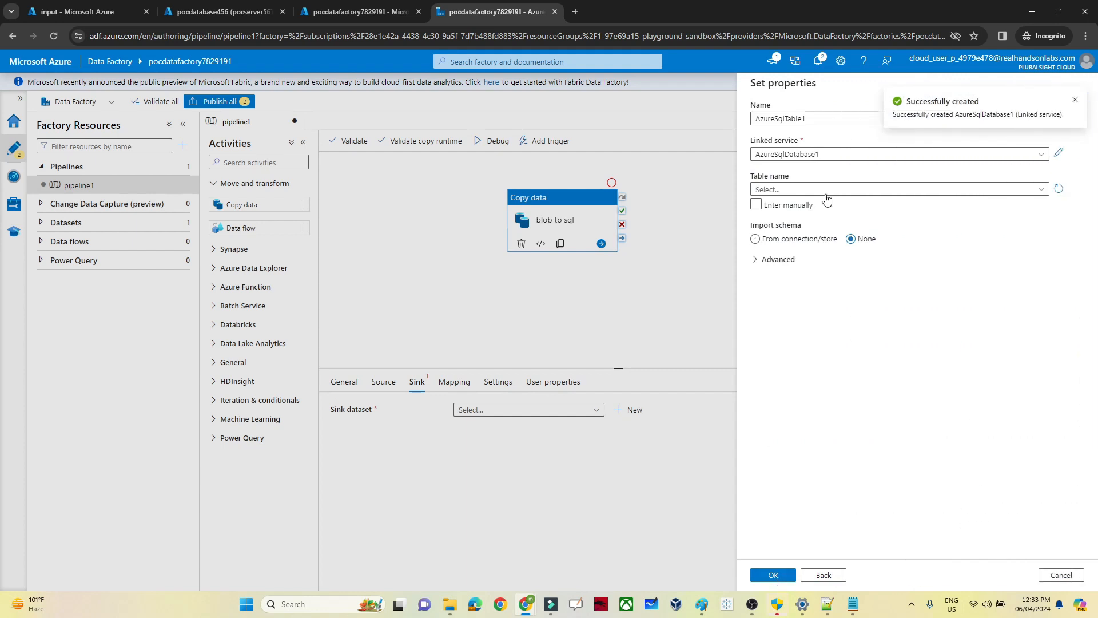
Step: Choose dbo.employee as AzureSqlTable1's table and confirm the sink dataset
left_click(792, 190)
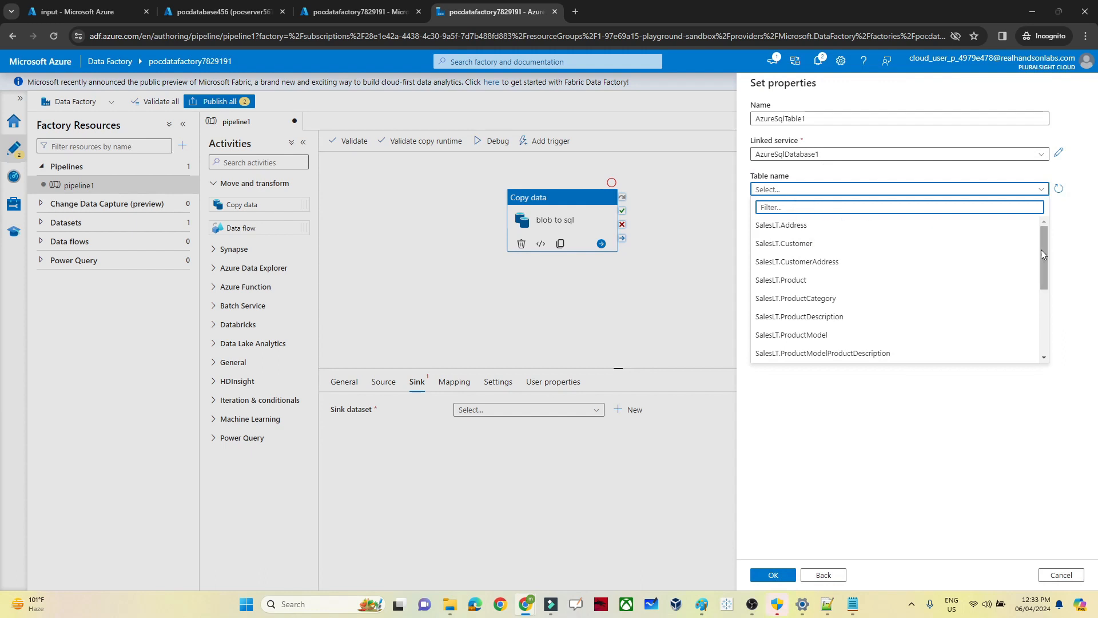
left_click_drag(1045, 251, 1040, 324)
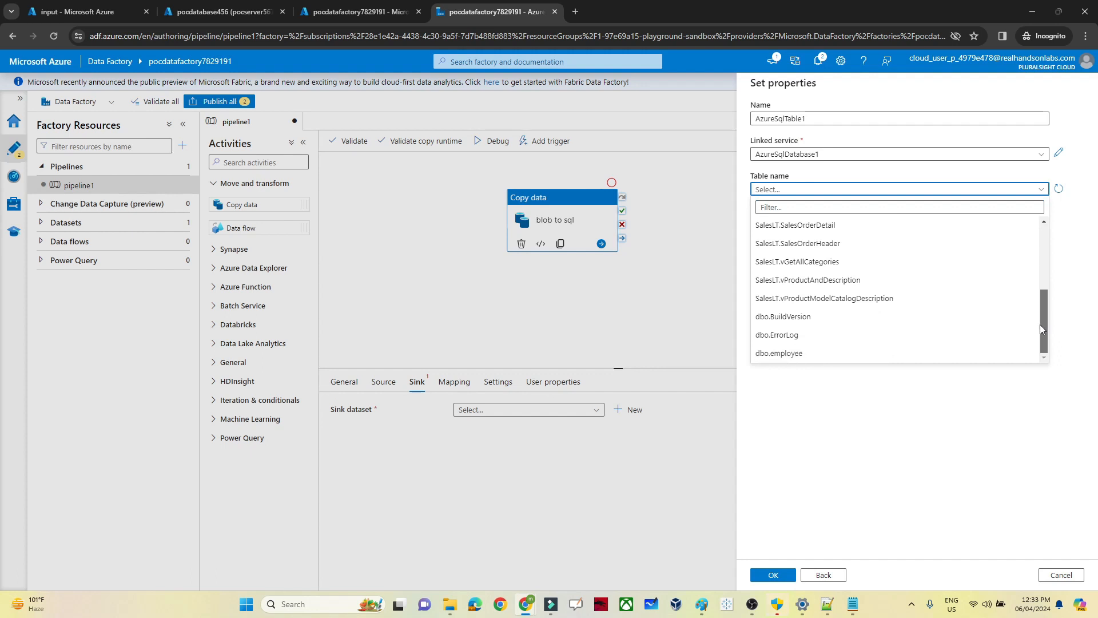
left_click(791, 359)
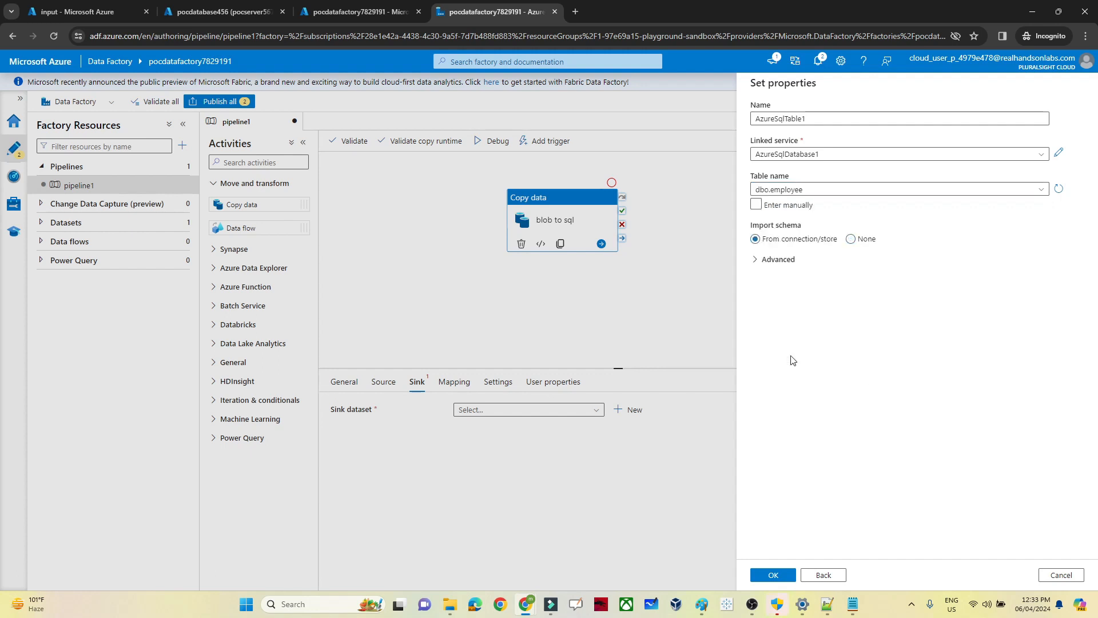
left_click(773, 576)
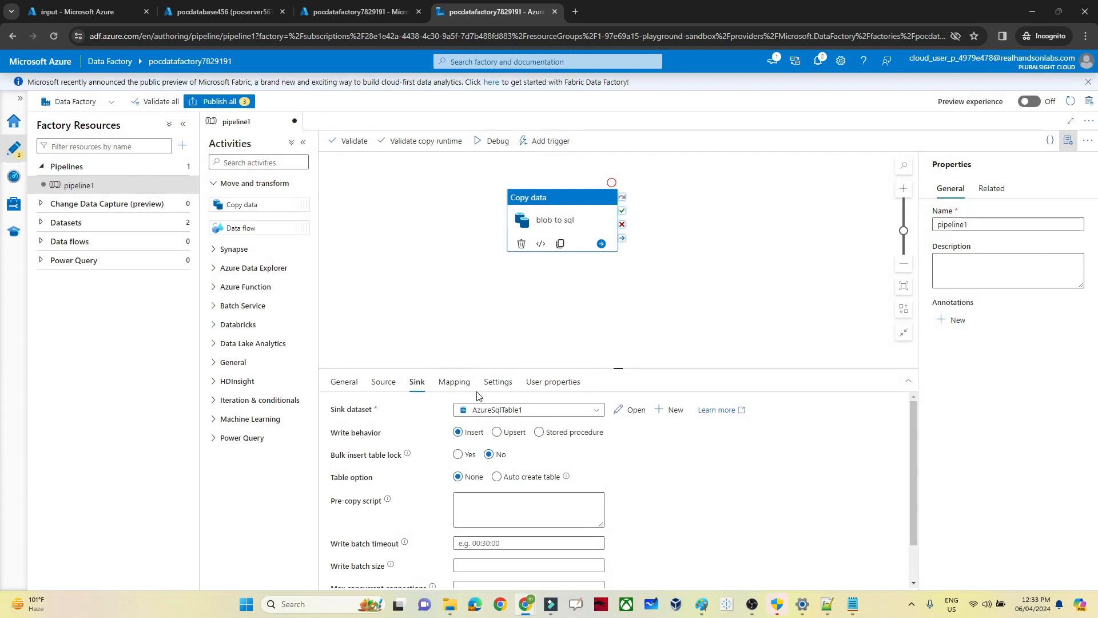
left_click(392, 387)
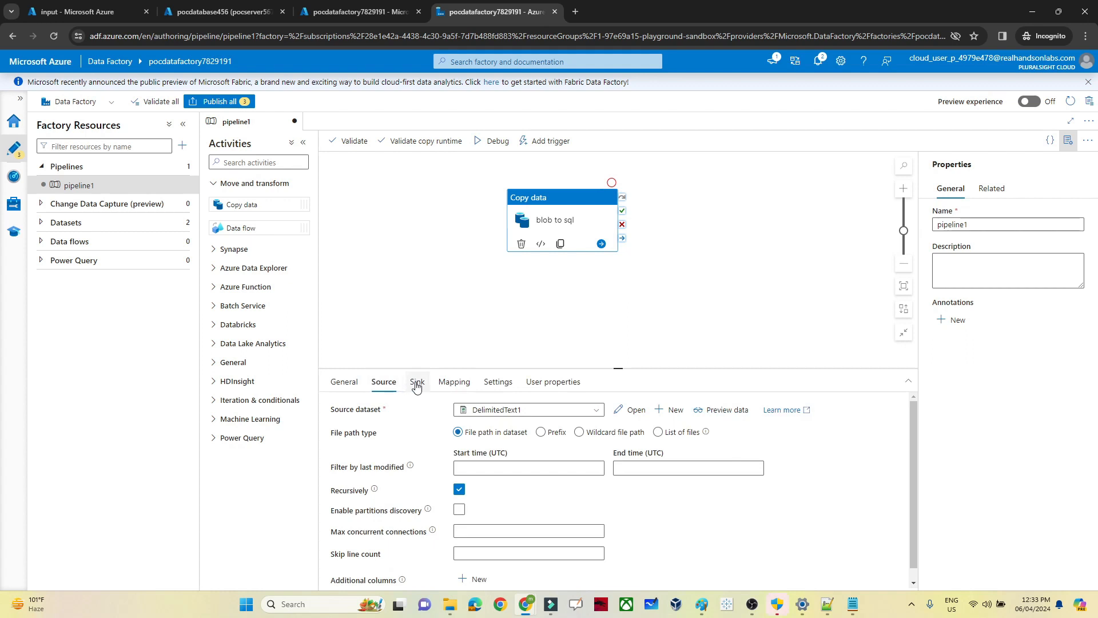
left_click(417, 382)
left_click(385, 383)
left_click(417, 385)
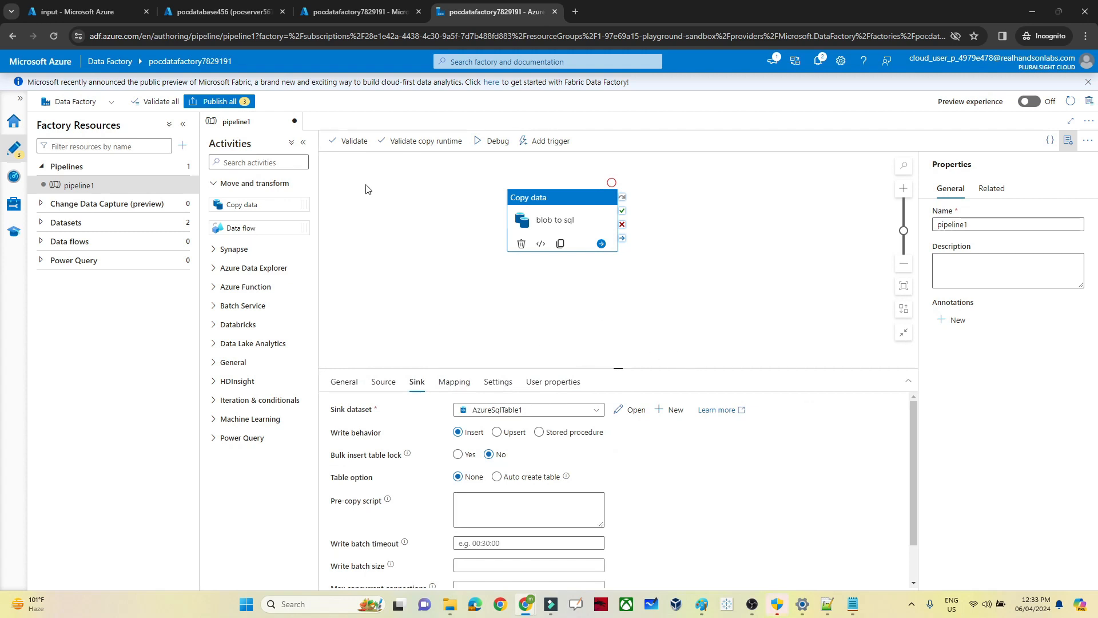
Step: Validate the pipeline and then the whole factory, dismissing both error-free results
left_click(353, 148)
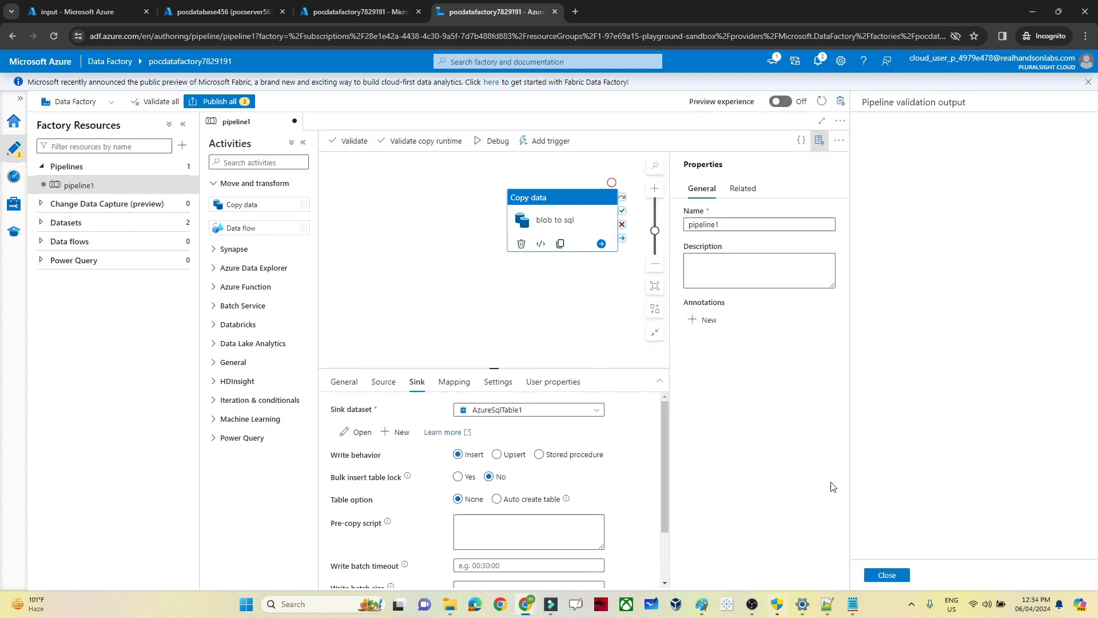
left_click(888, 575)
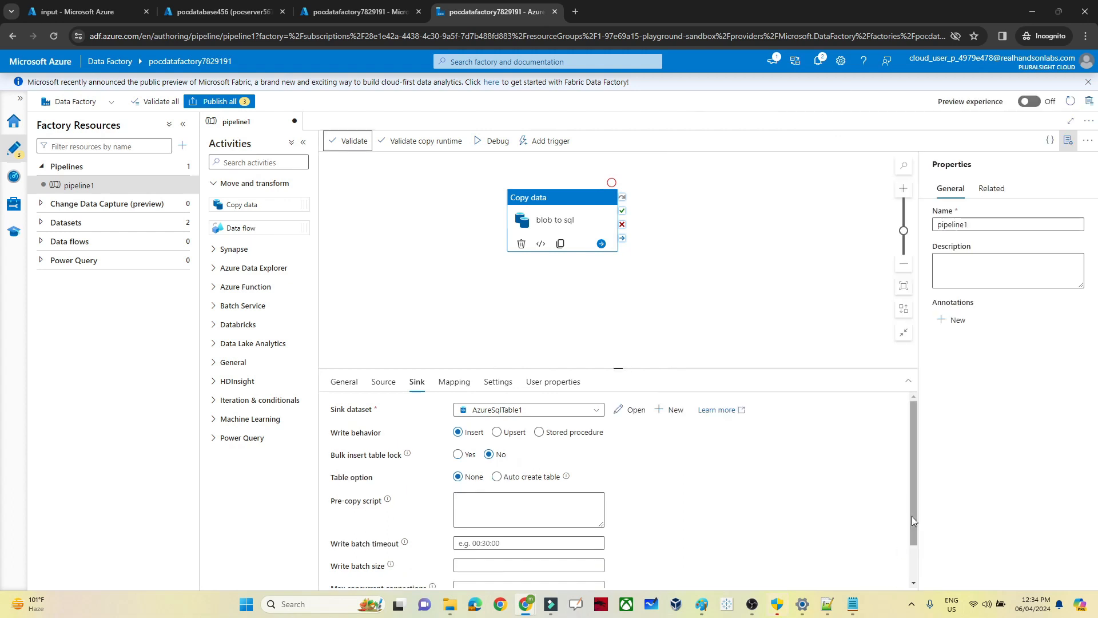
left_click(160, 101)
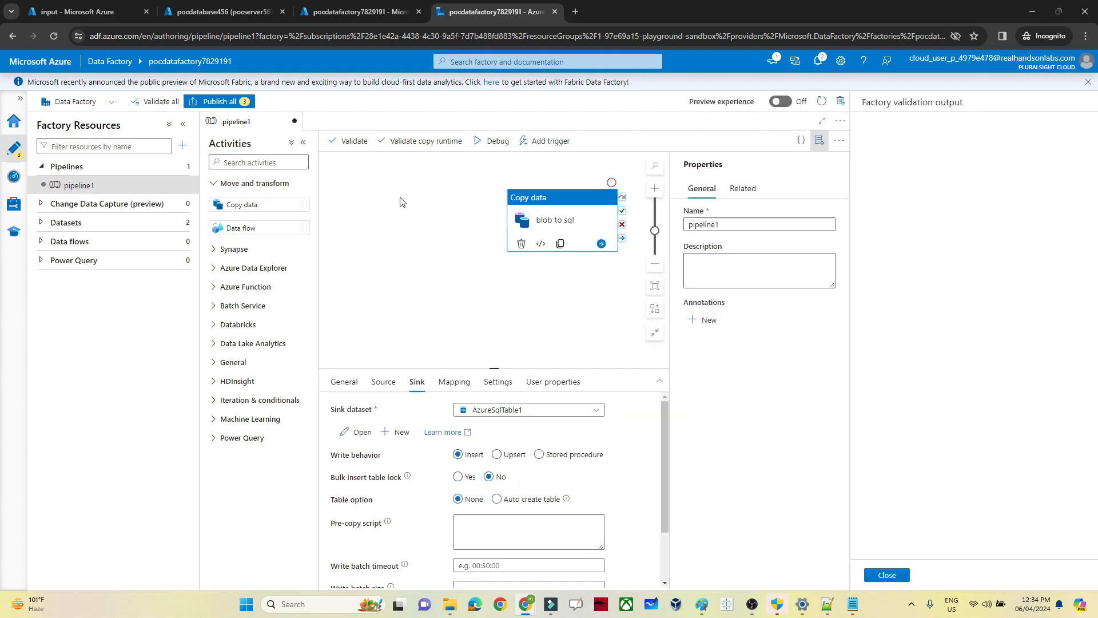
left_click(905, 574)
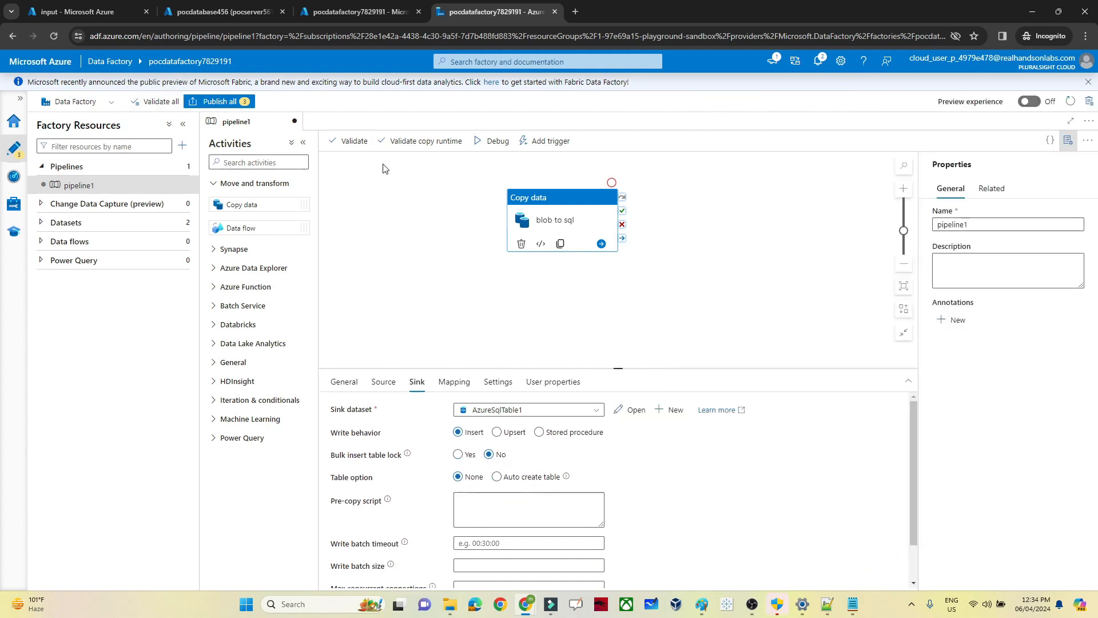
Step: Publish the three pending changes: the pipeline and both datasets
left_click(215, 102)
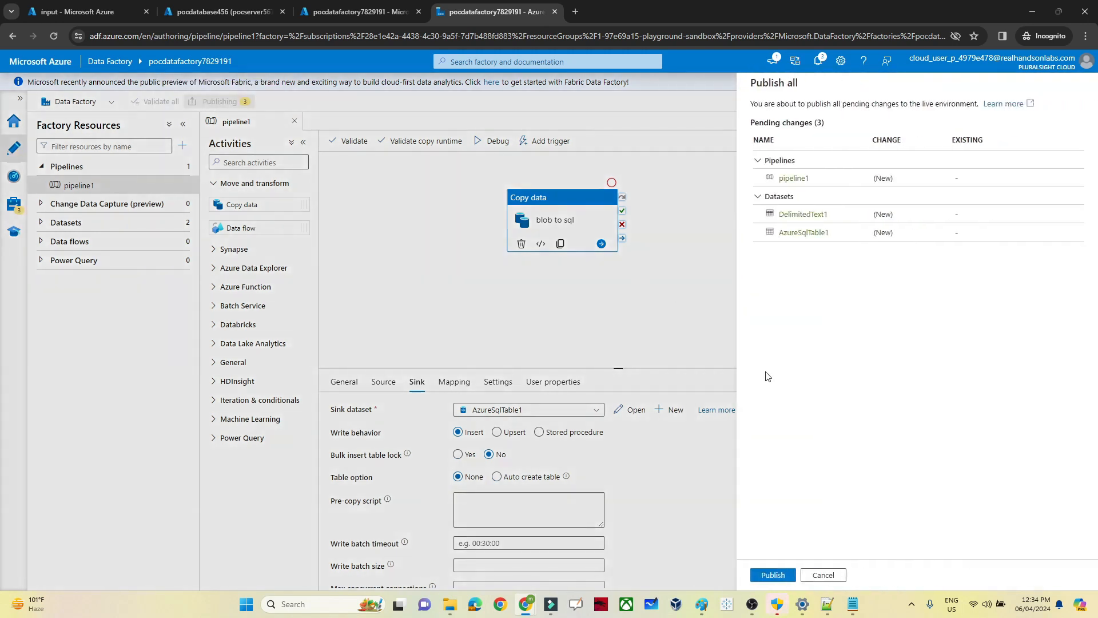
left_click(771, 573)
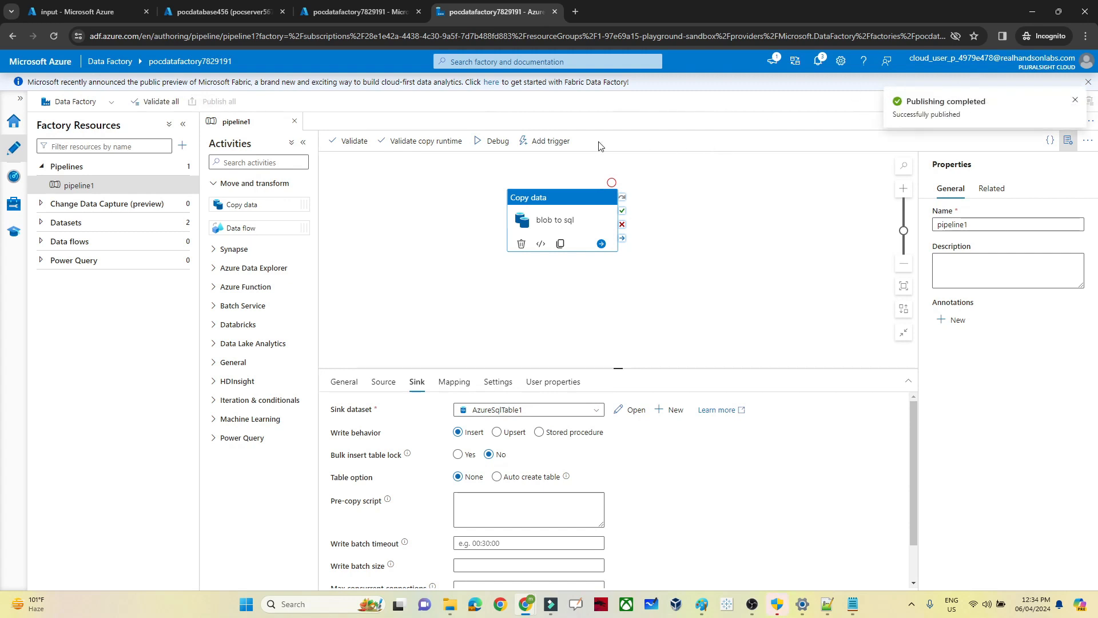
left_click(551, 143)
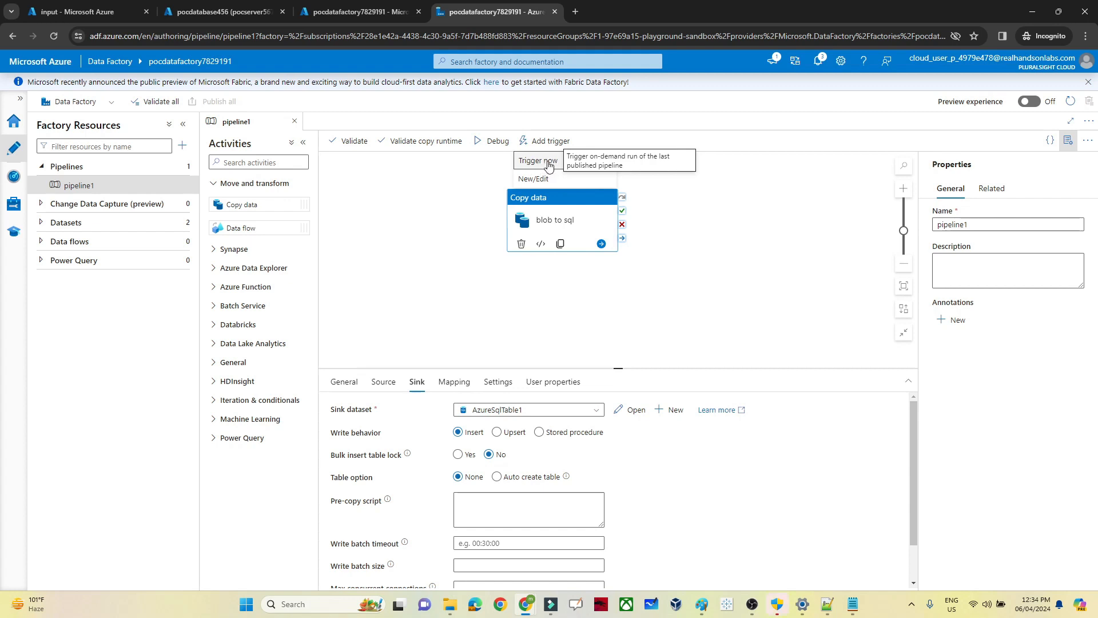
Step: Trigger pipeline1 now with the published configuration and view its In progress run in Monitor
left_click(547, 162)
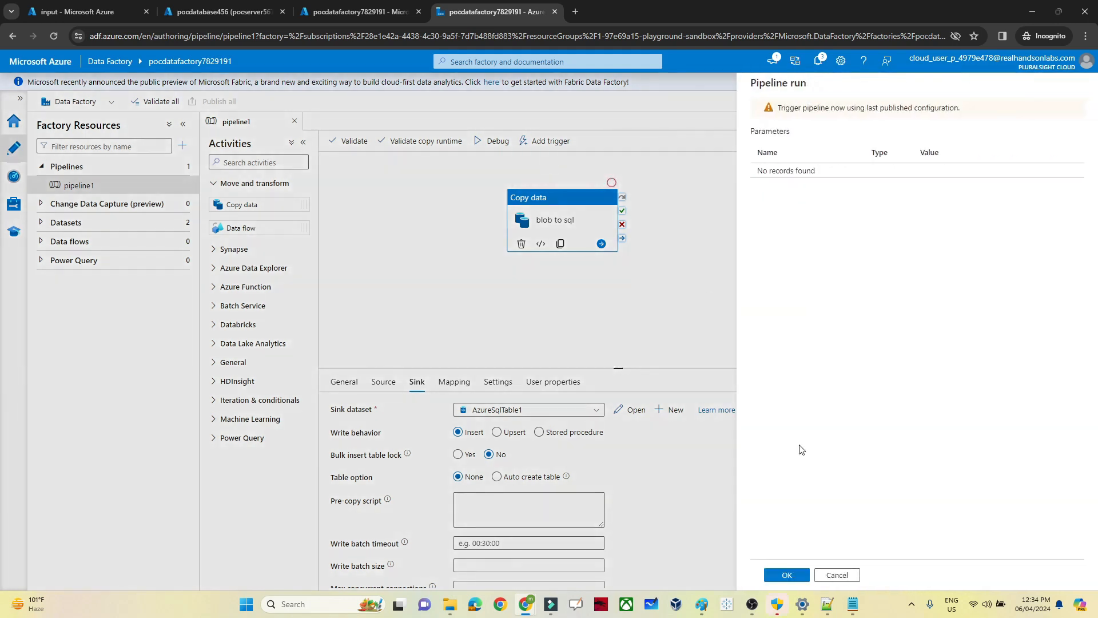
left_click(788, 574)
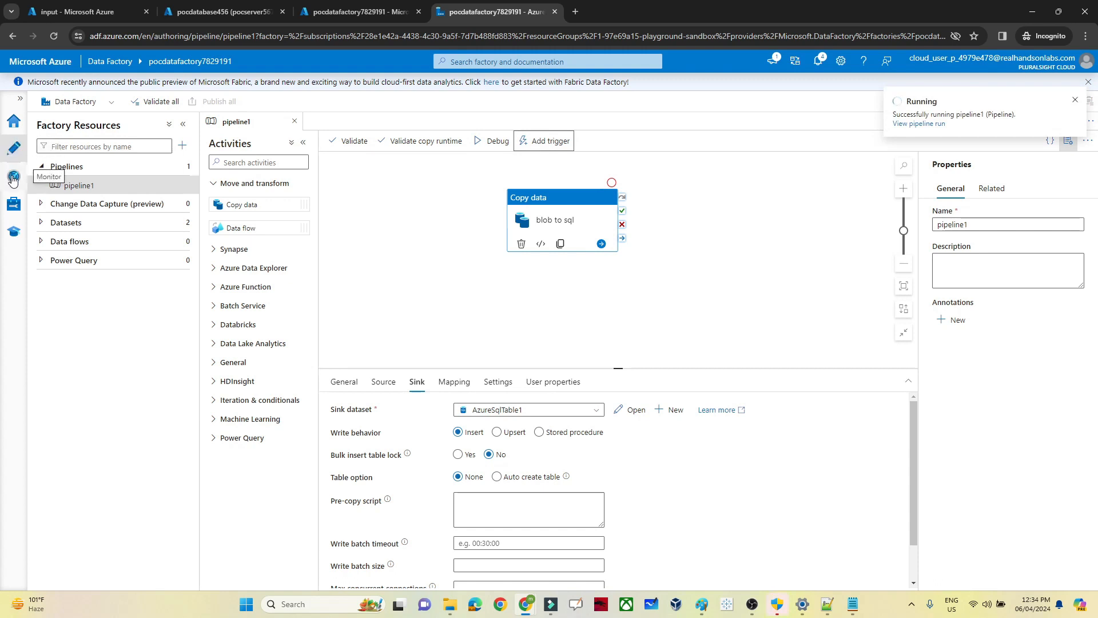
left_click(13, 178)
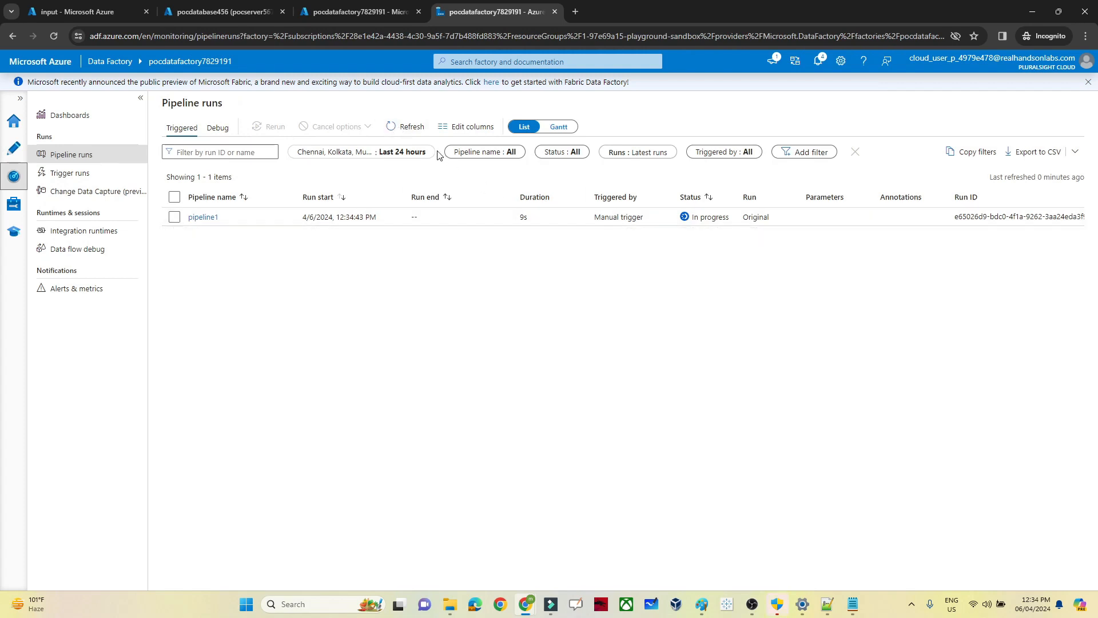
Step: Refresh the runs list and open the failed run's error: column loc not found on the sink
left_click(403, 126)
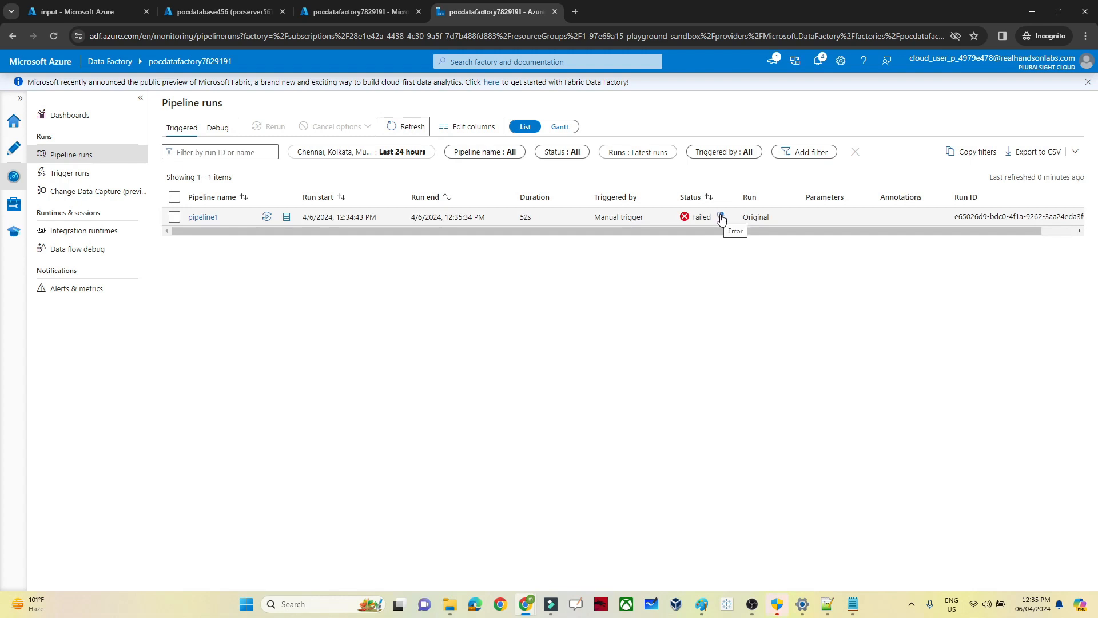
left_click(721, 217)
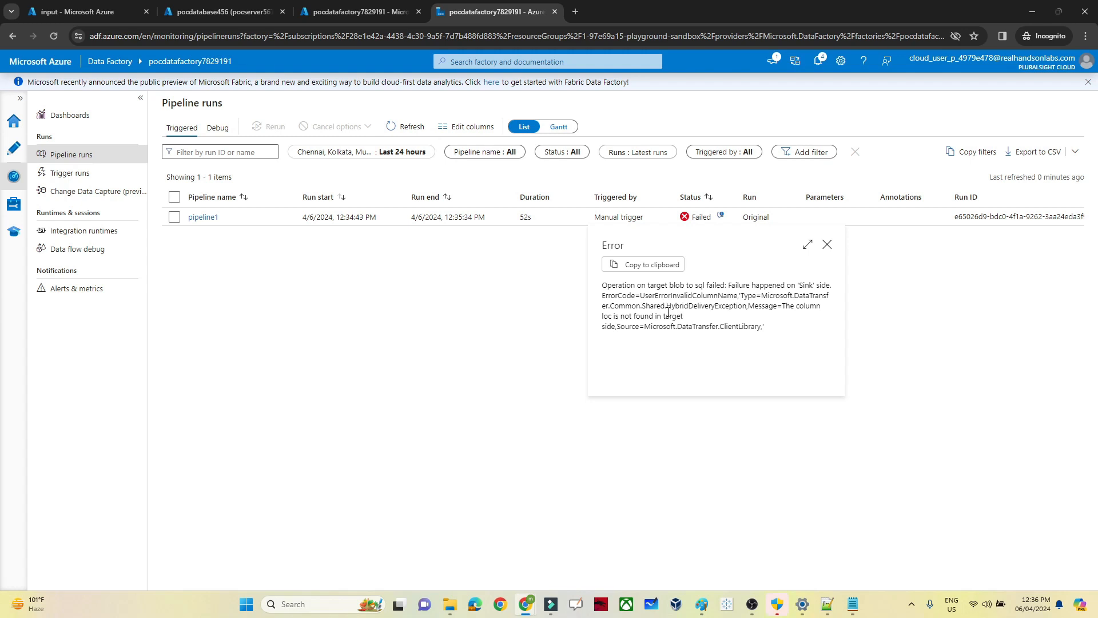
left_click(13, 148)
Step: Open the blob-to-SQL copy activity's Mapping and import the source and destination schemas
left_click(13, 148)
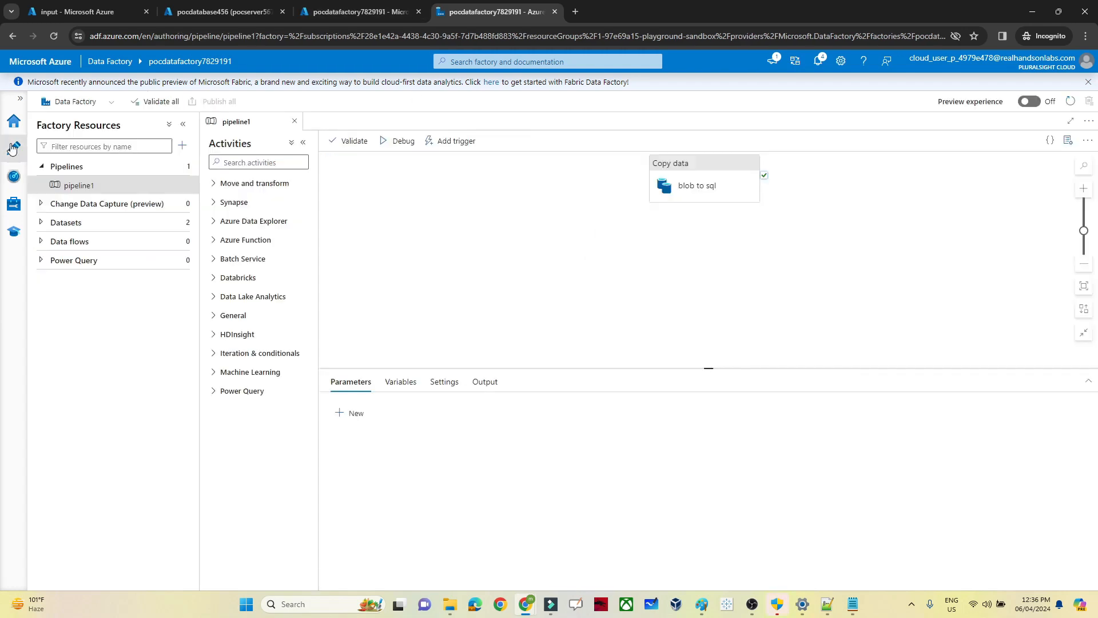
left_click(690, 163)
left_click(417, 382)
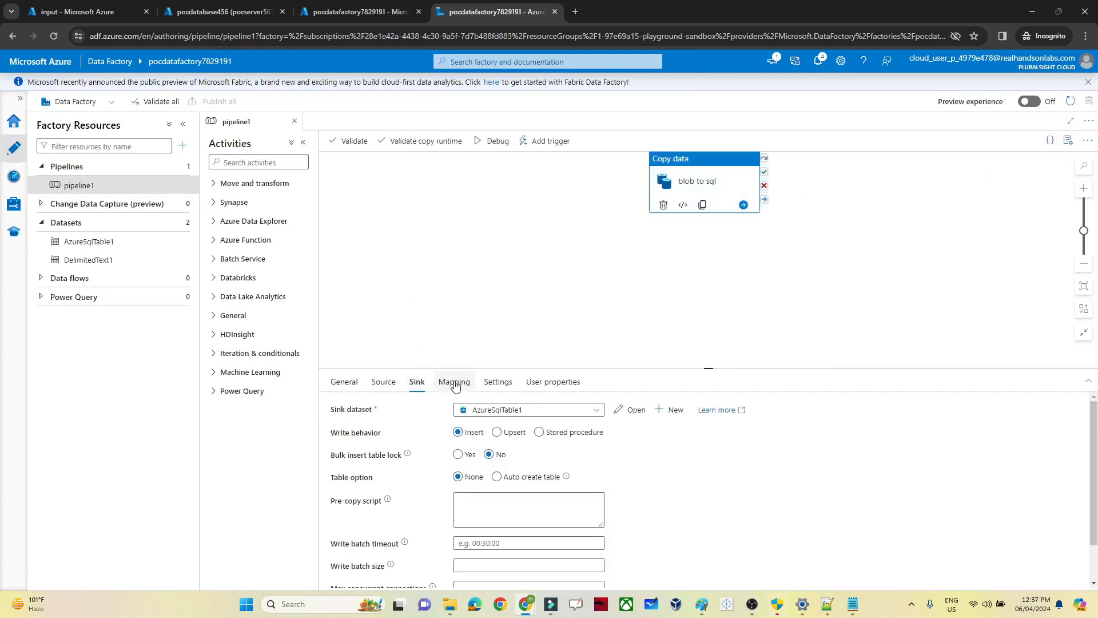
left_click(454, 382)
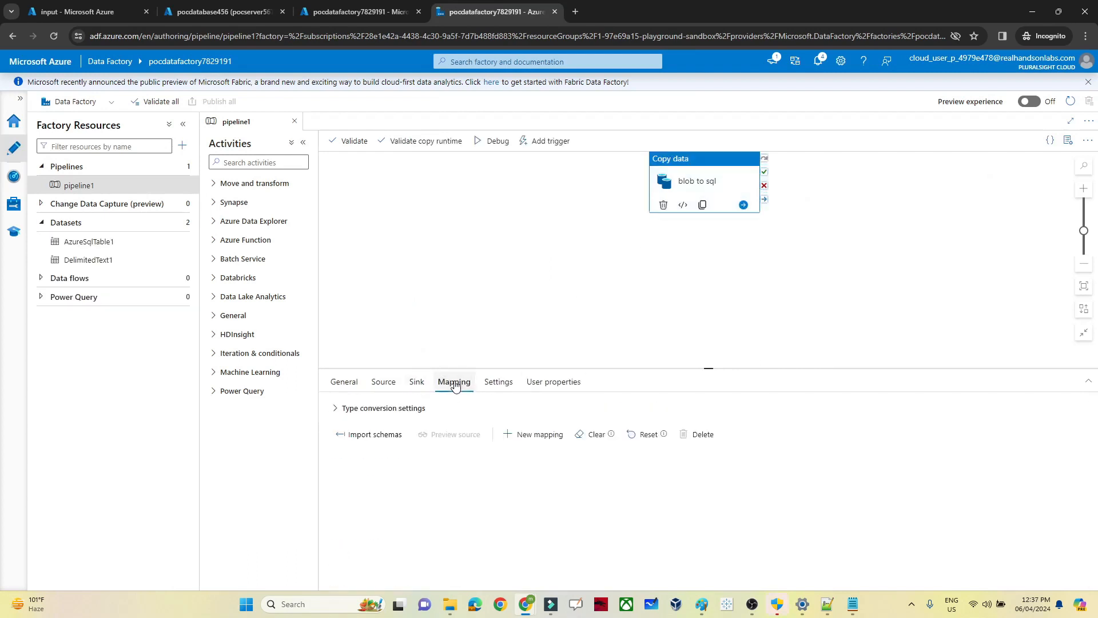
left_click(376, 439)
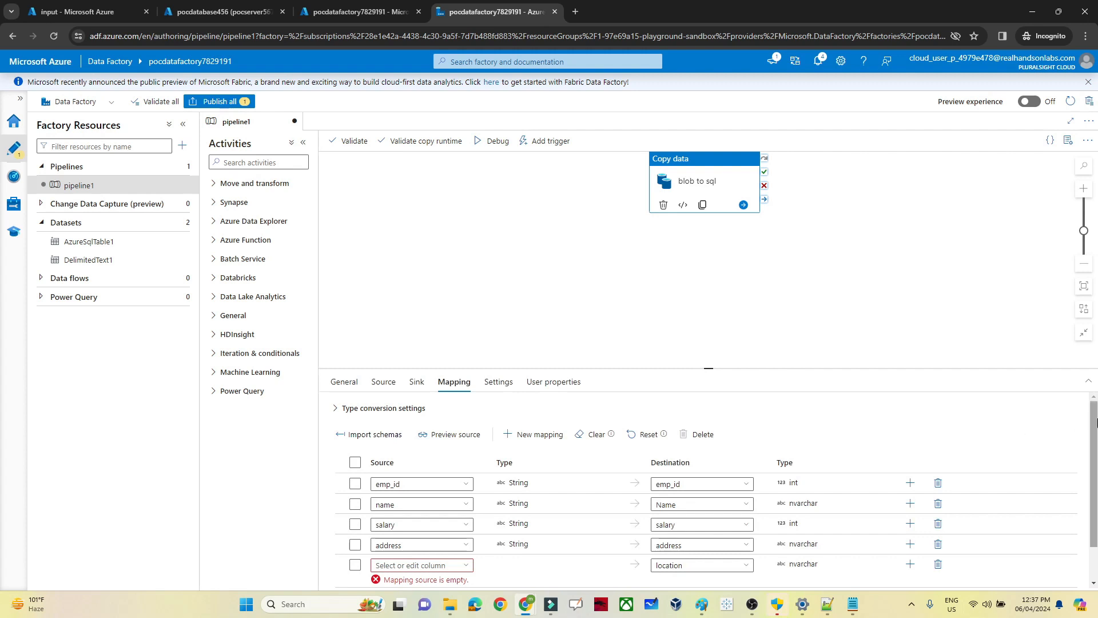
left_click_drag(1096, 428, 1097, 458)
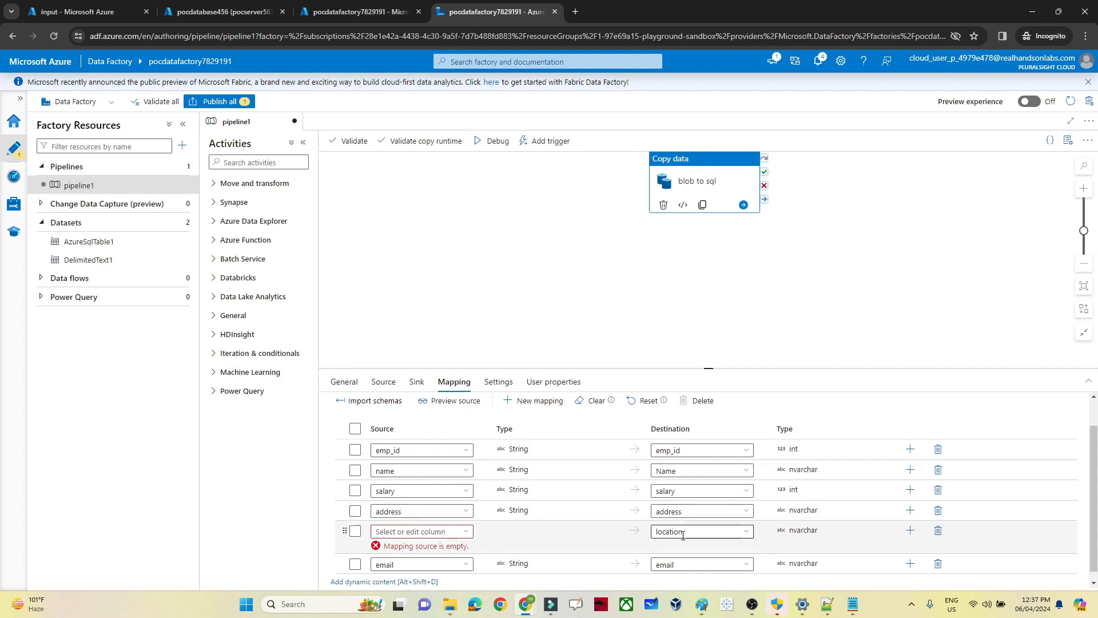
Step: Map source column loc to the location destination column
left_click(466, 533)
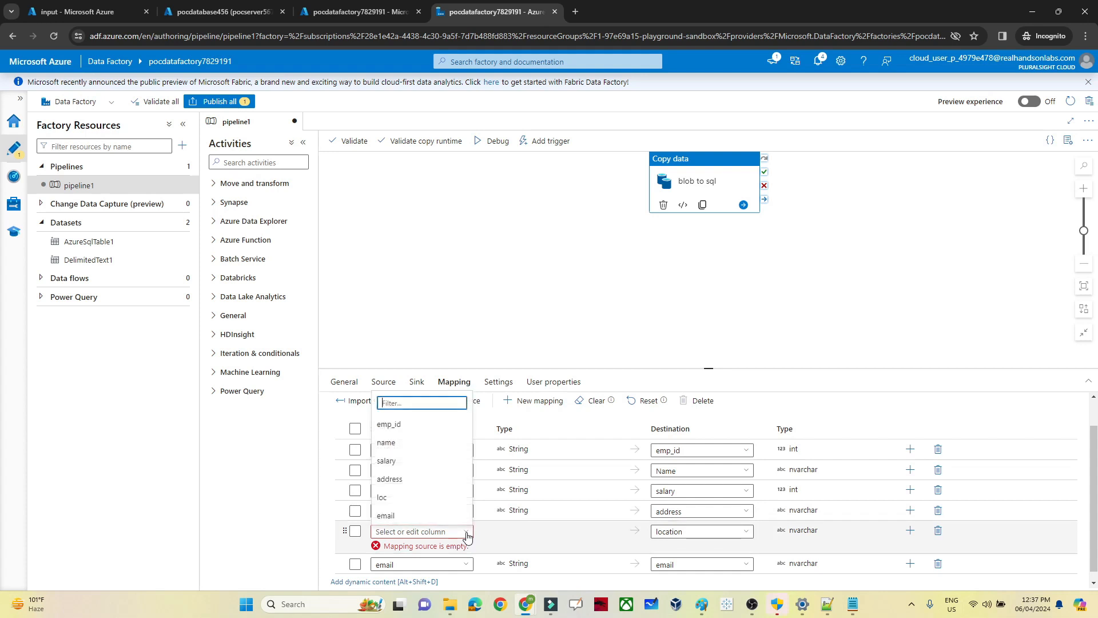
left_click(395, 498)
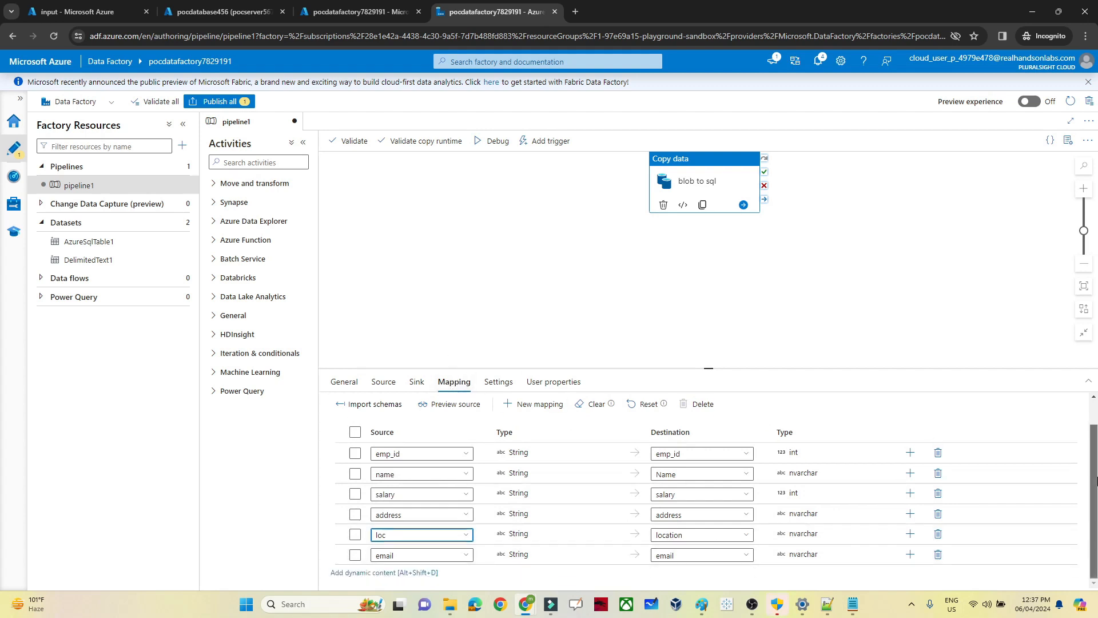
left_click_drag(1097, 481, 1097, 509)
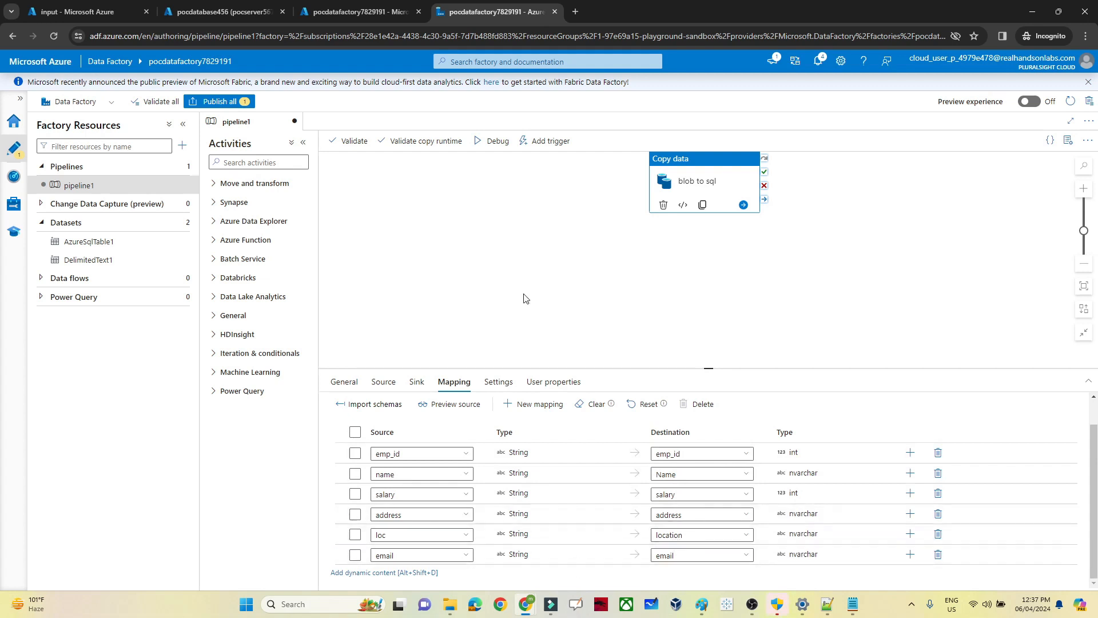
Step: Publish pipeline1, trigger it now, and refresh Pipeline runs to see it succeed in 19s
left_click(227, 103)
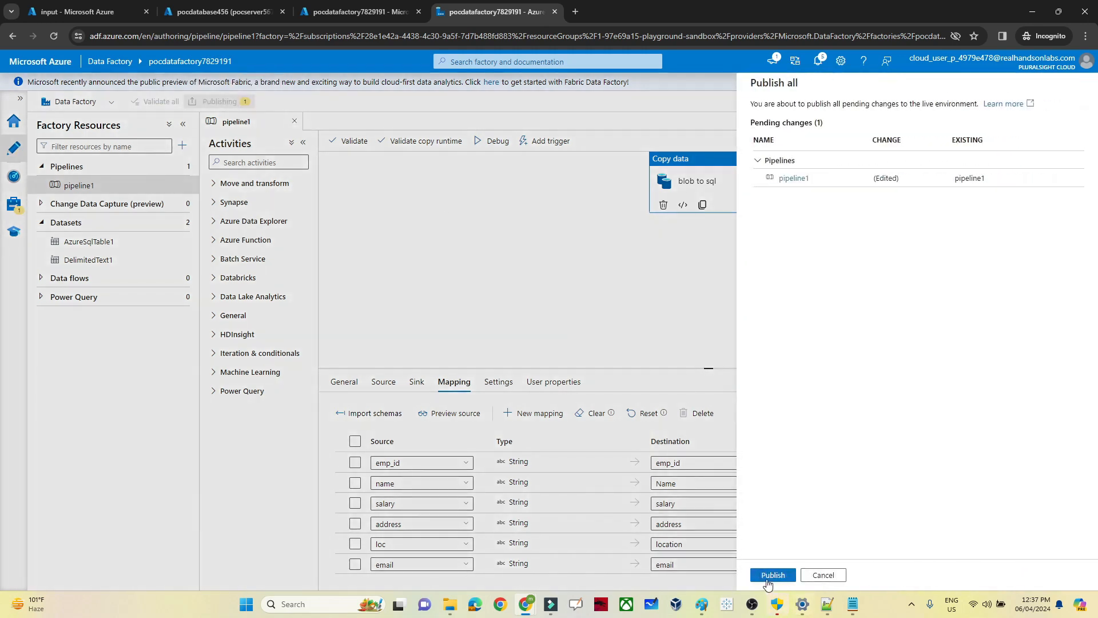
left_click(771, 576)
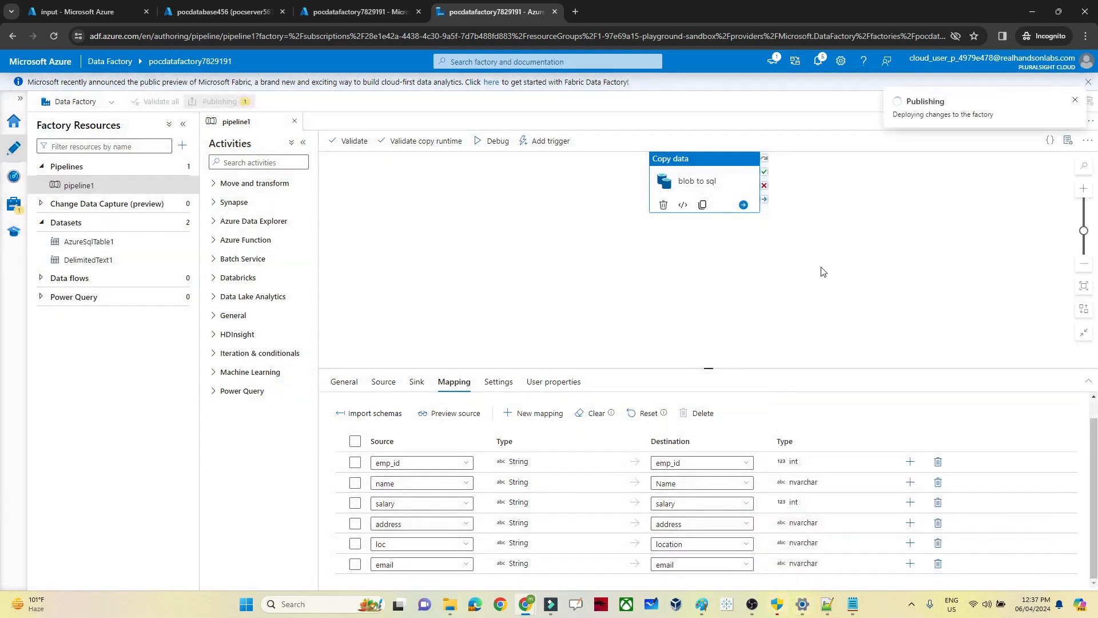
left_click(554, 144)
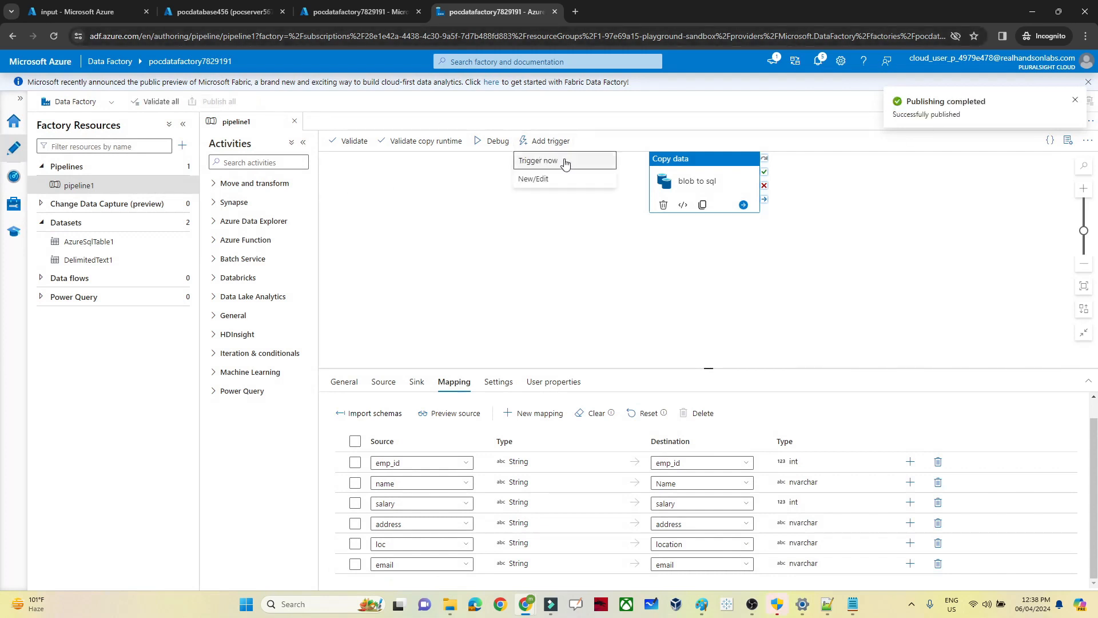
left_click(564, 165)
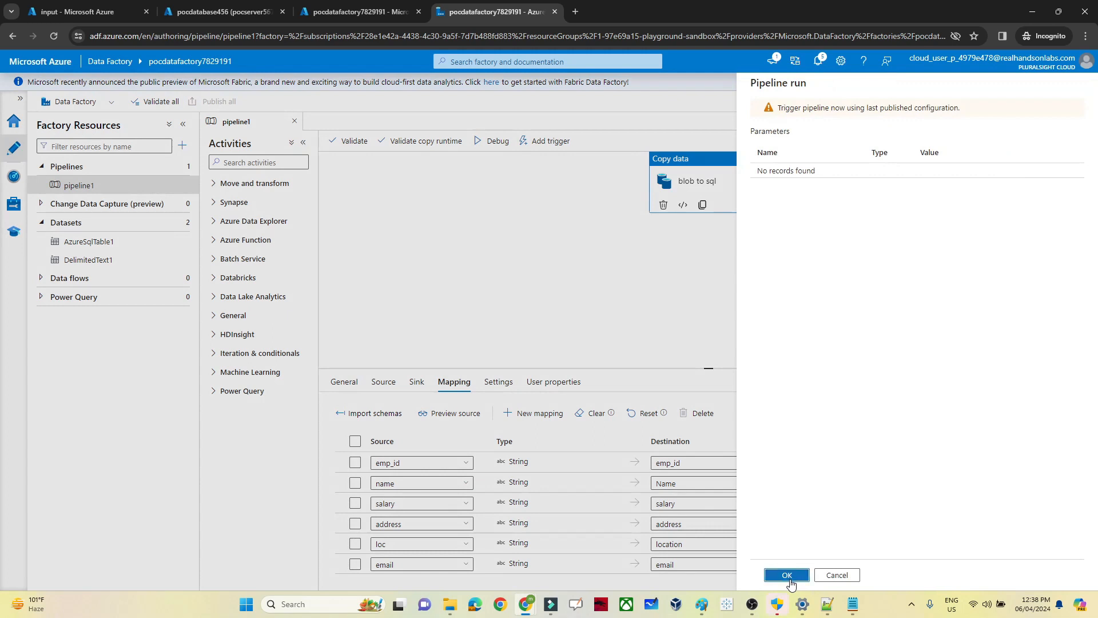
left_click(793, 575)
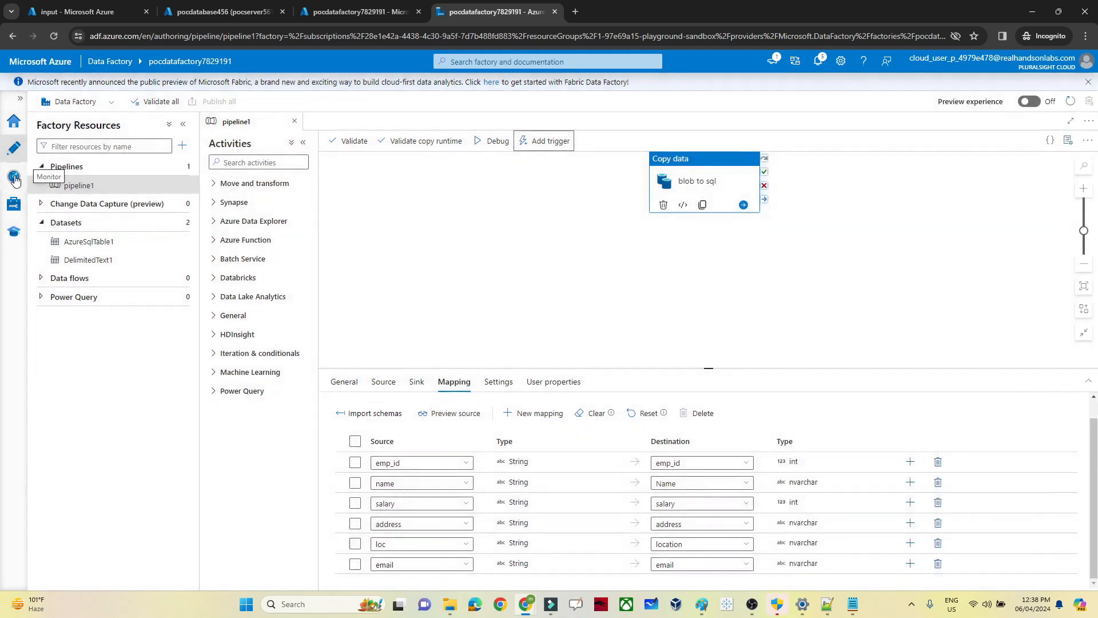
left_click(15, 179)
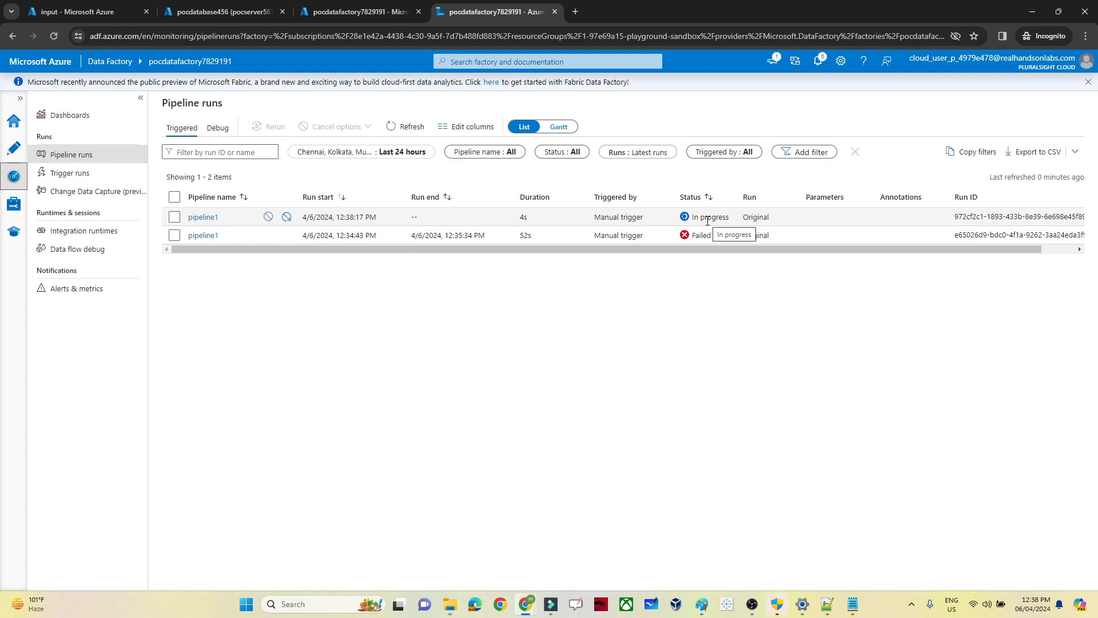
left_click(405, 128)
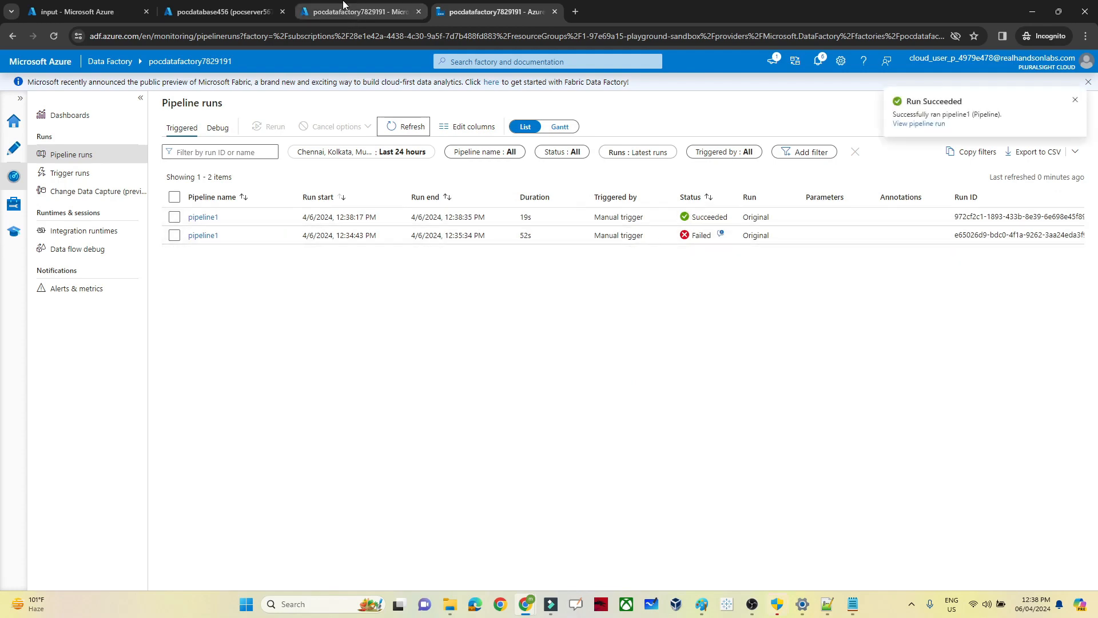
Step: Run 'select * from employee' to show the copied rows with salaries 10000, 20000 and 55000
left_click(278, 6)
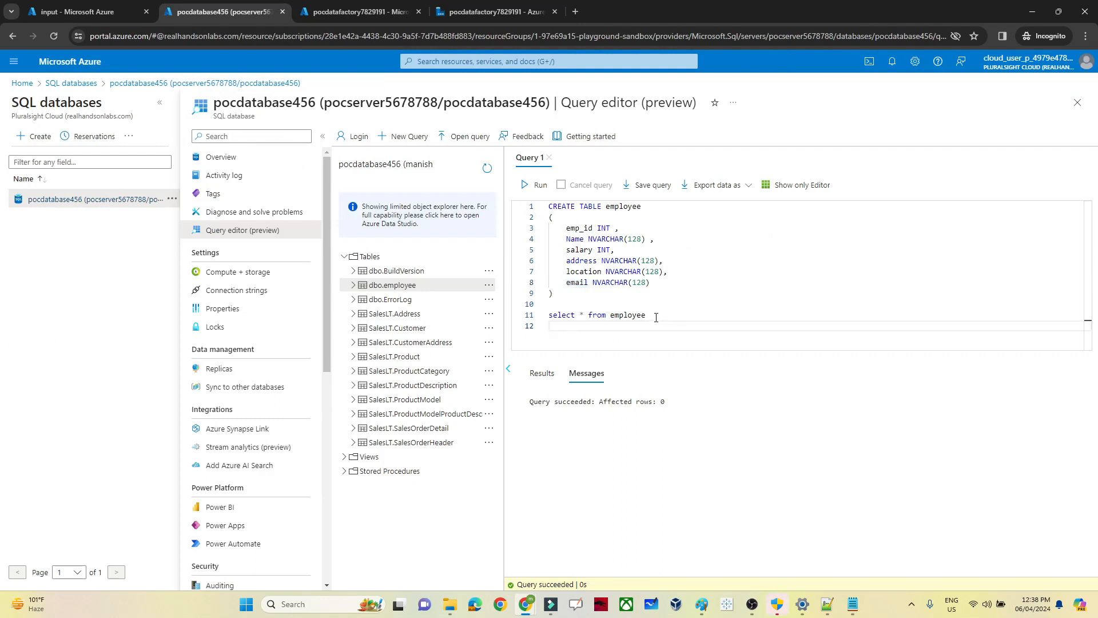
left_click_drag(653, 315, 535, 321)
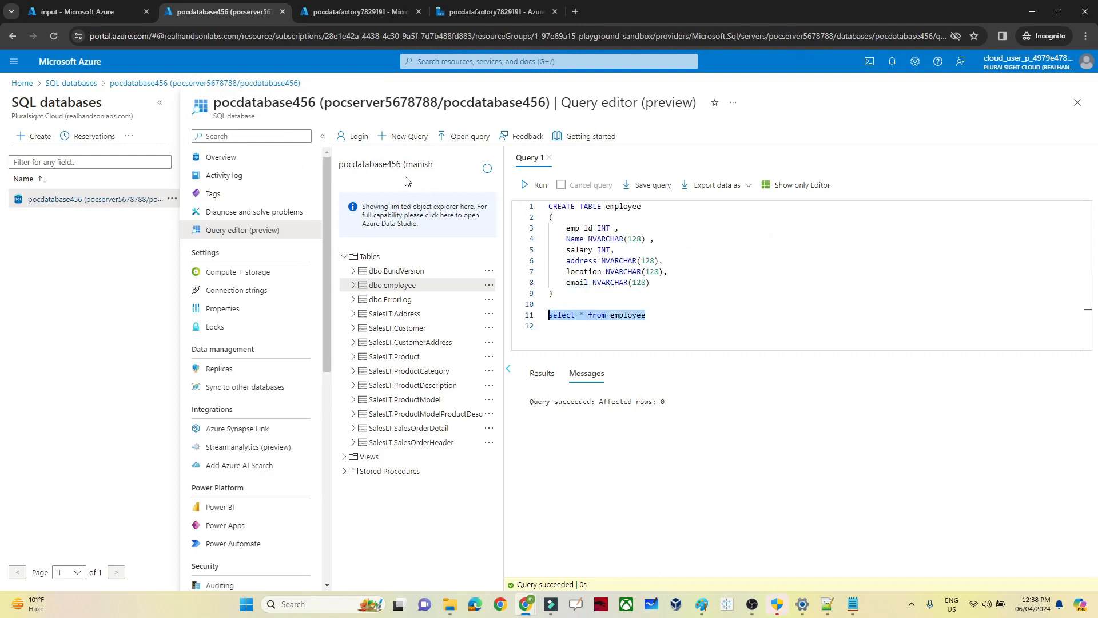
left_click(538, 186)
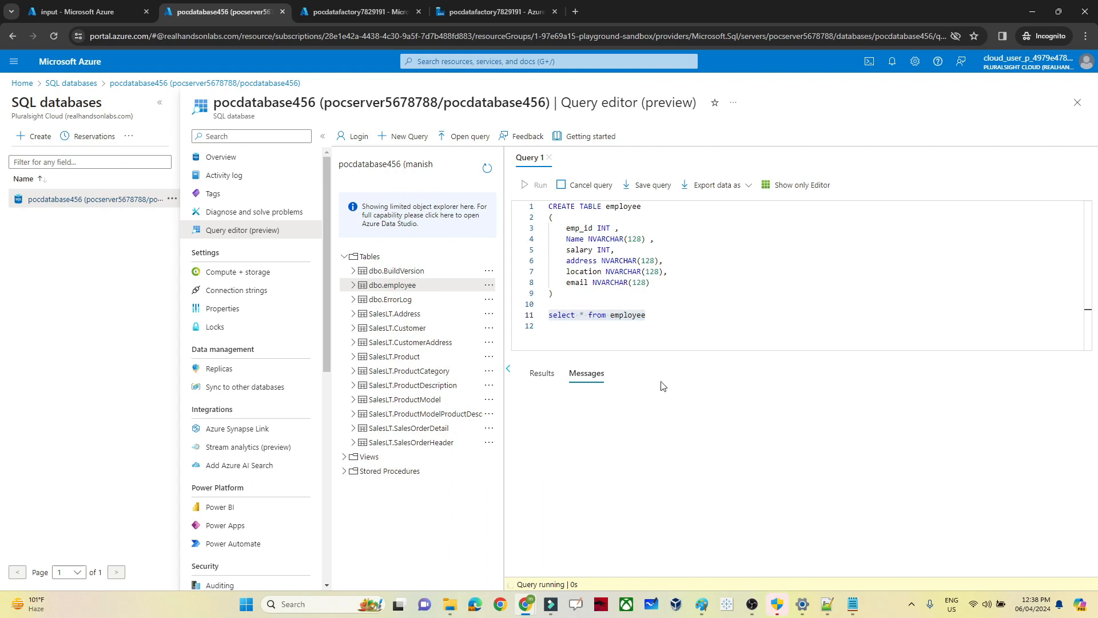
double_click(638, 319)
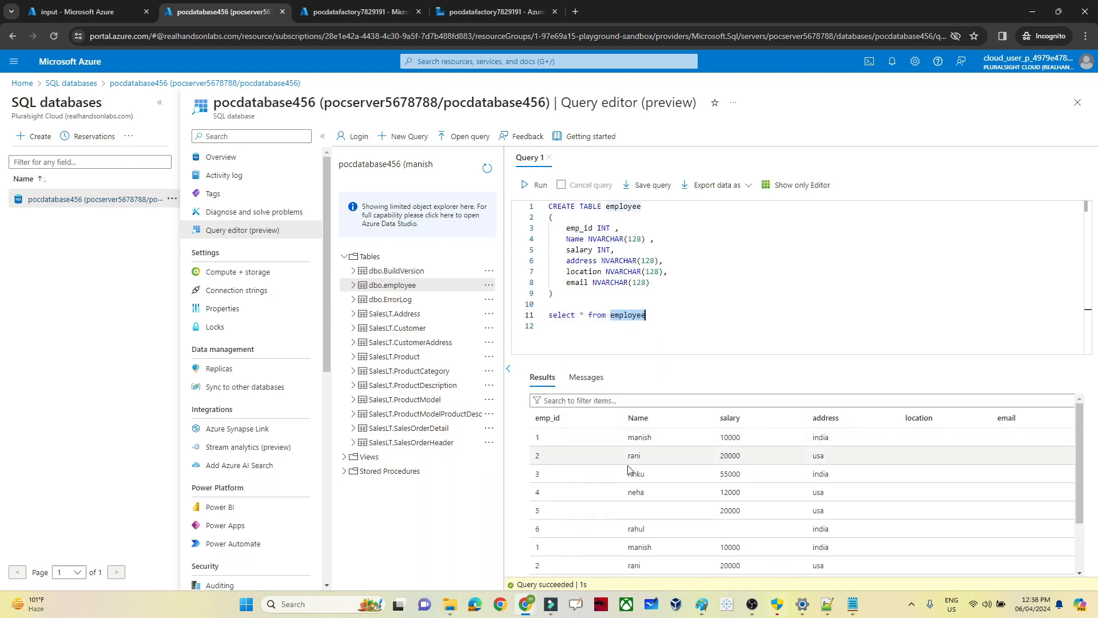
left_click_drag(1078, 488, 1078, 456)
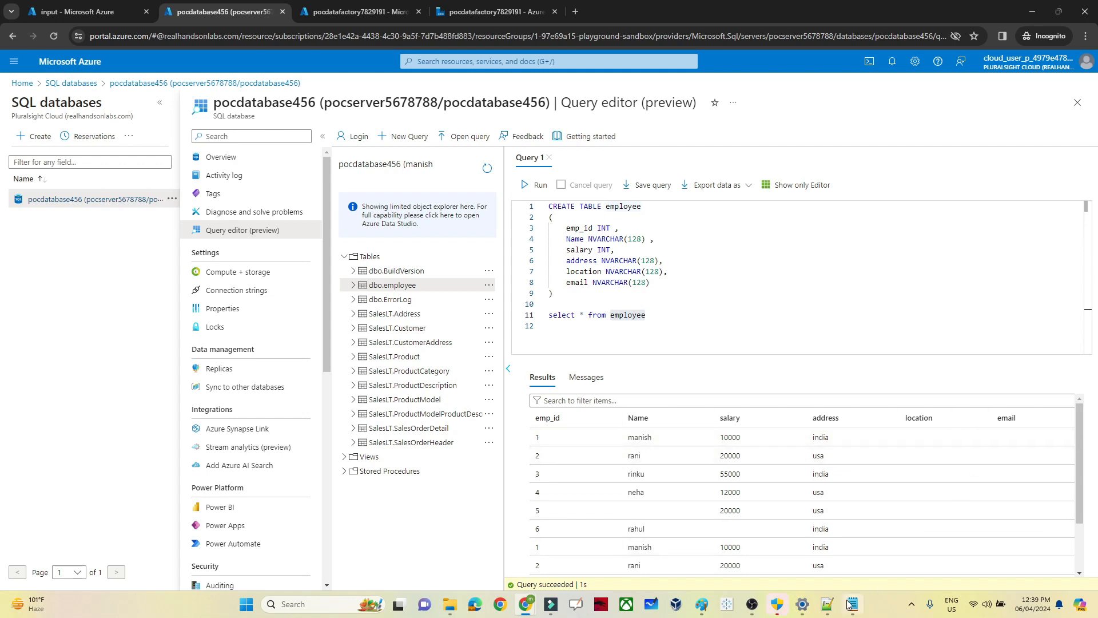
mouse_move(852, 604)
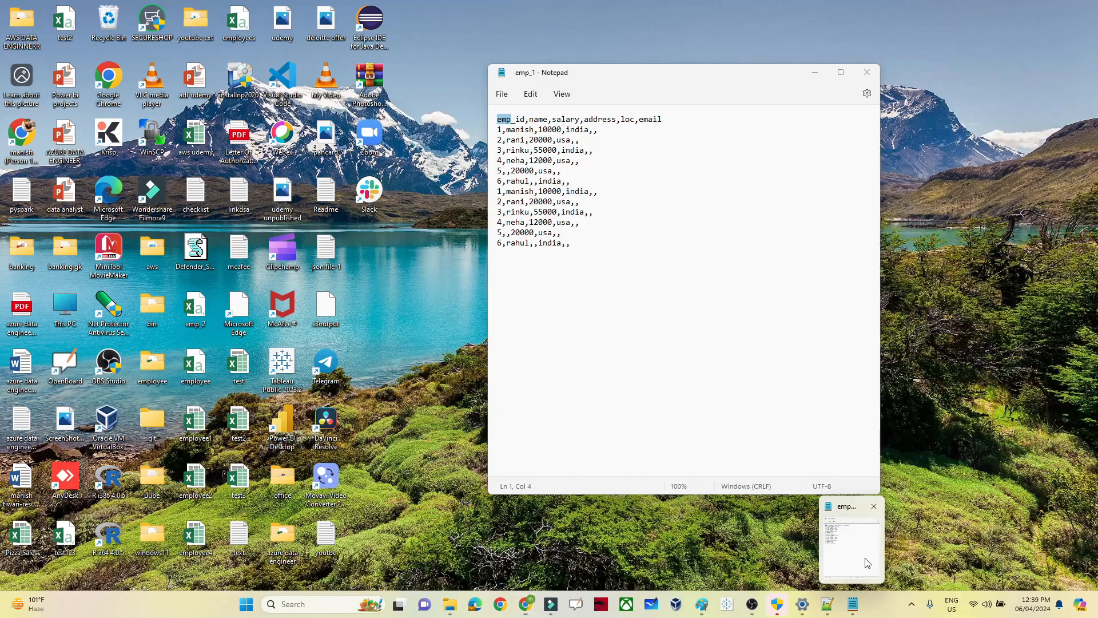
left_click(867, 566)
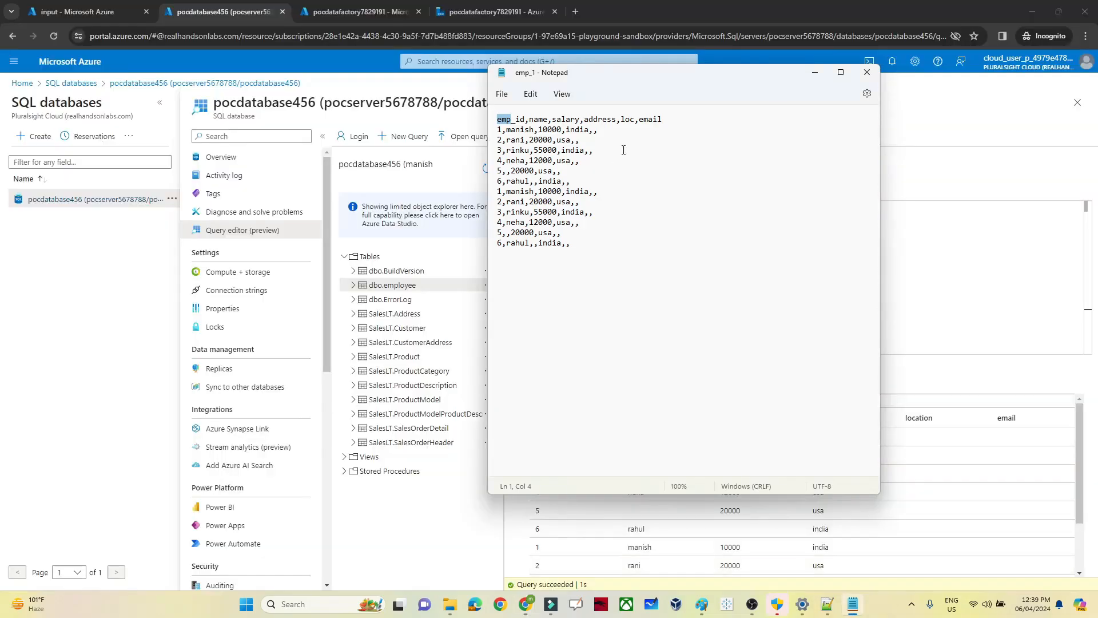
double_click(628, 119)
left_click(593, 133)
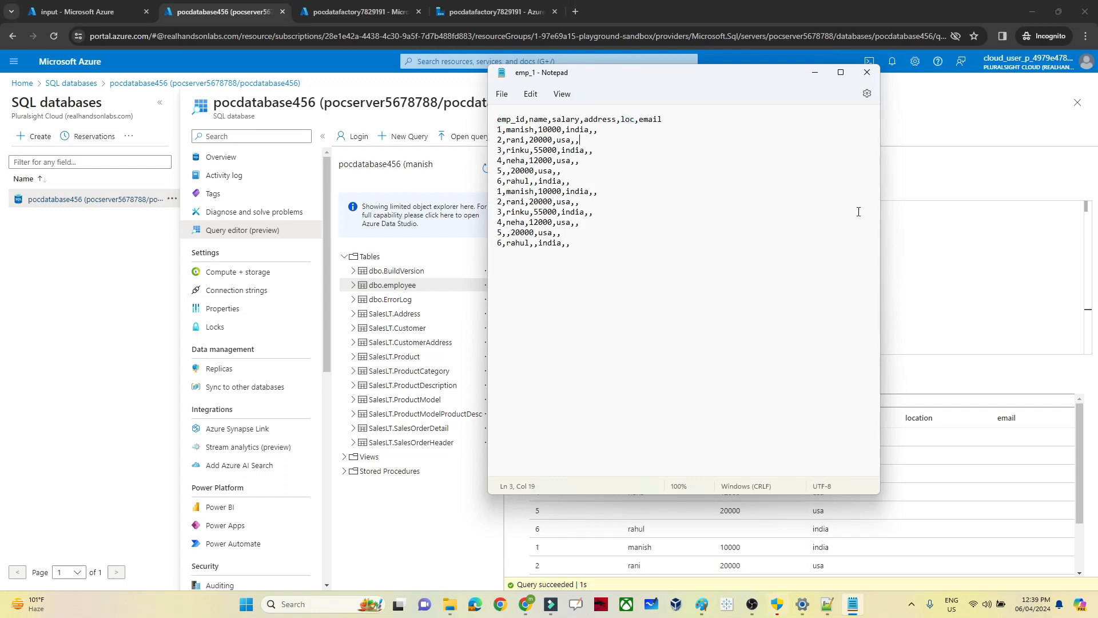
left_click(980, 270)
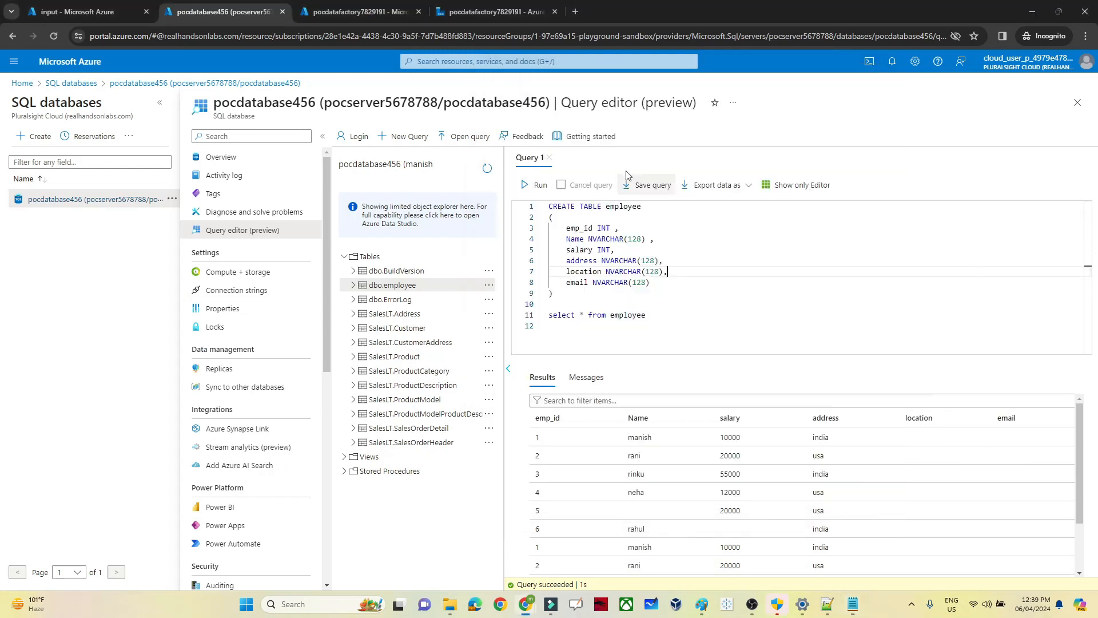